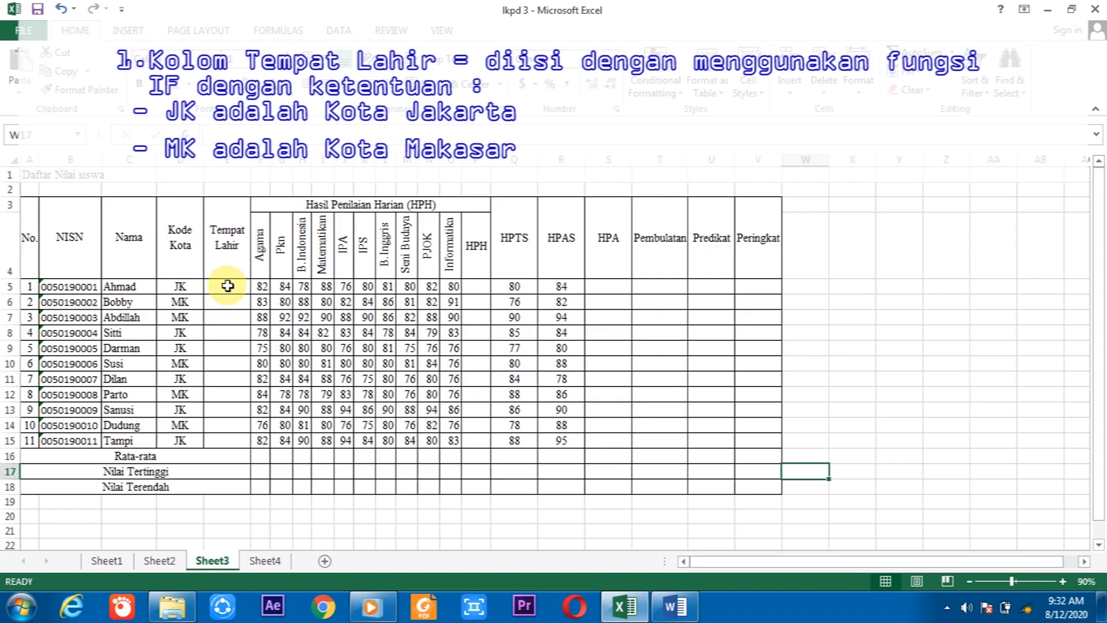
Start an IF formula in the first Tempat Lahir cell, E5, with the test D5="JK"
{"action": "left_click", "coordinate": [228, 286]}
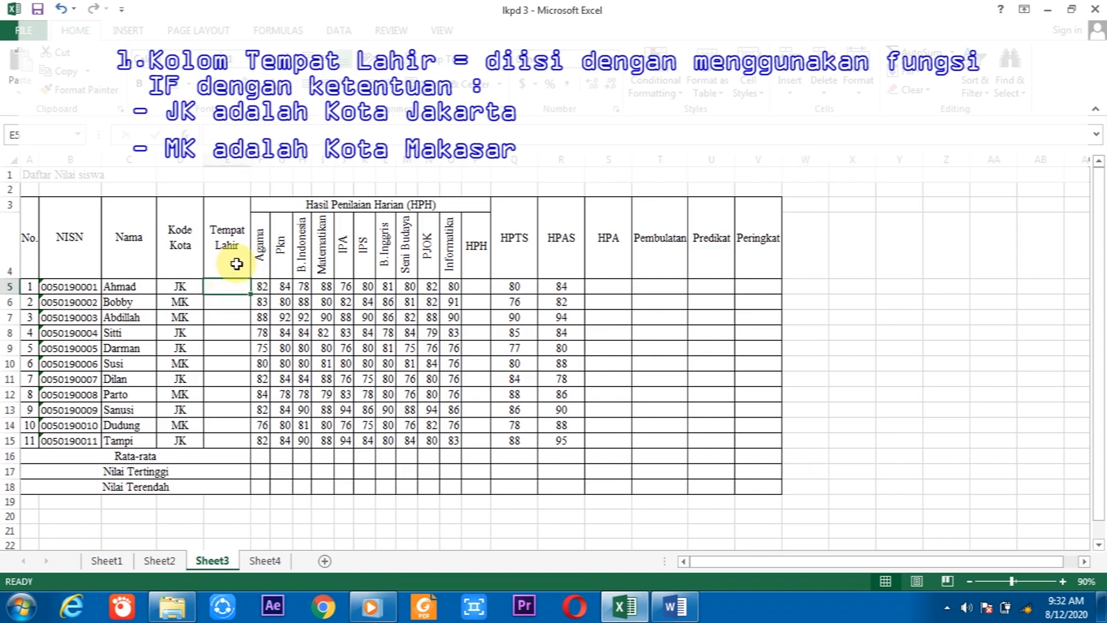
{"action": "type", "text": "="}
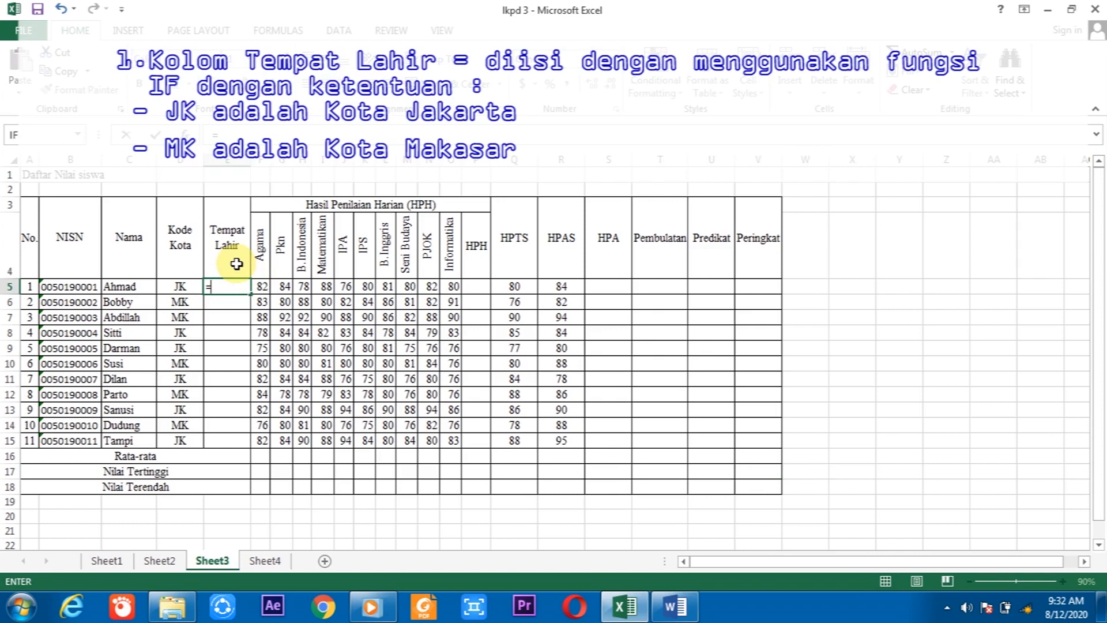
{"action": "type", "text": "if"}
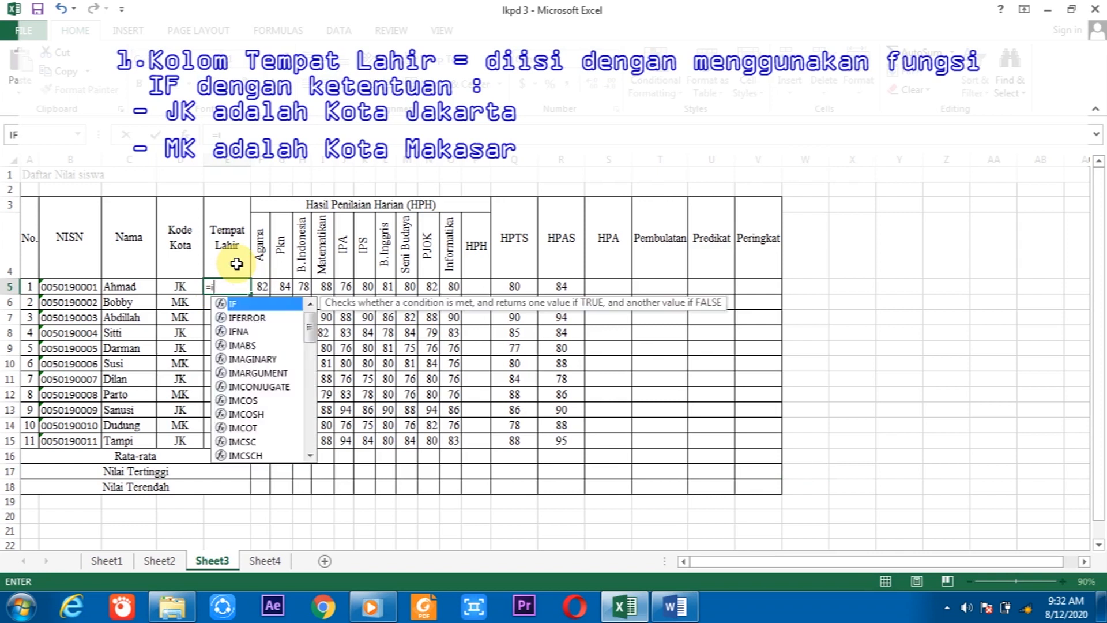
{"action": "double_click", "coordinate": [238, 304]}
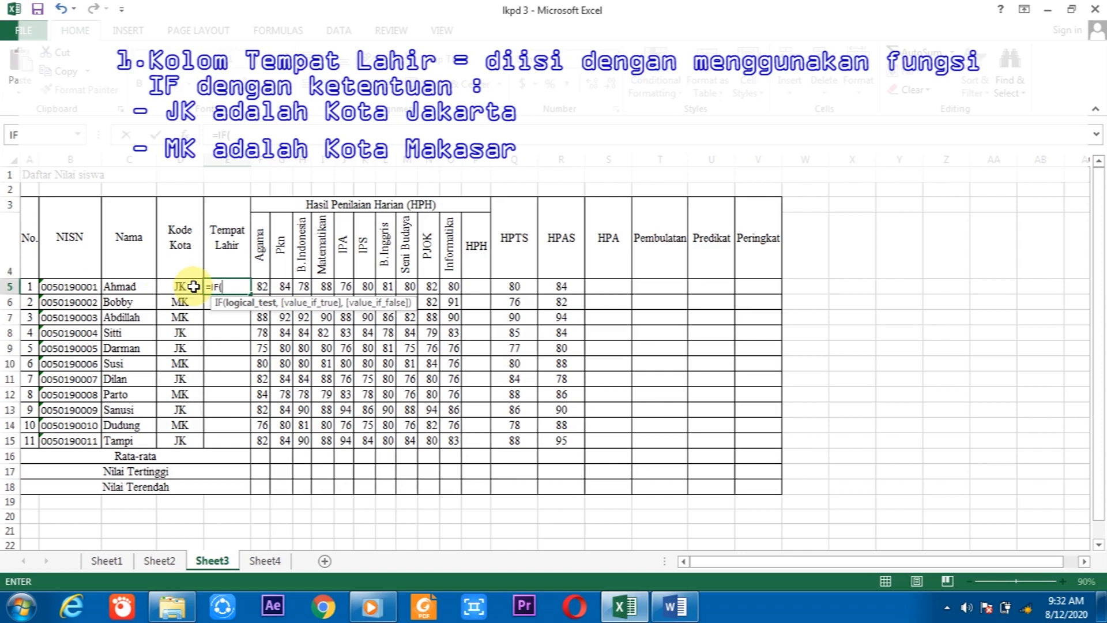
{"action": "left_click", "coordinate": [237, 286]}
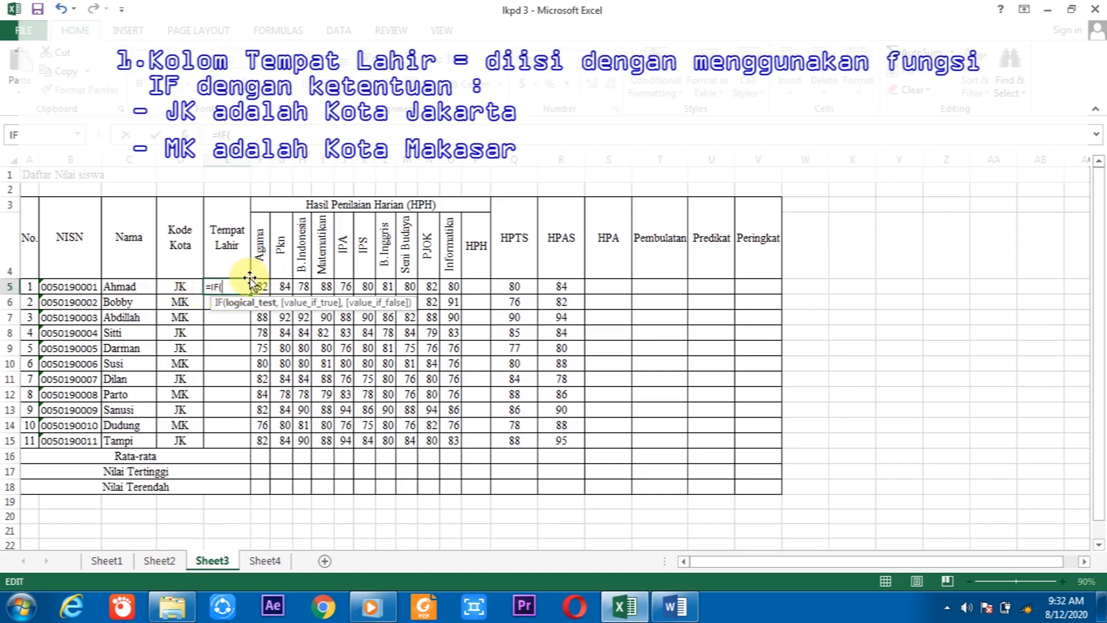
{"action": "left_click", "coordinate": [180, 286]}
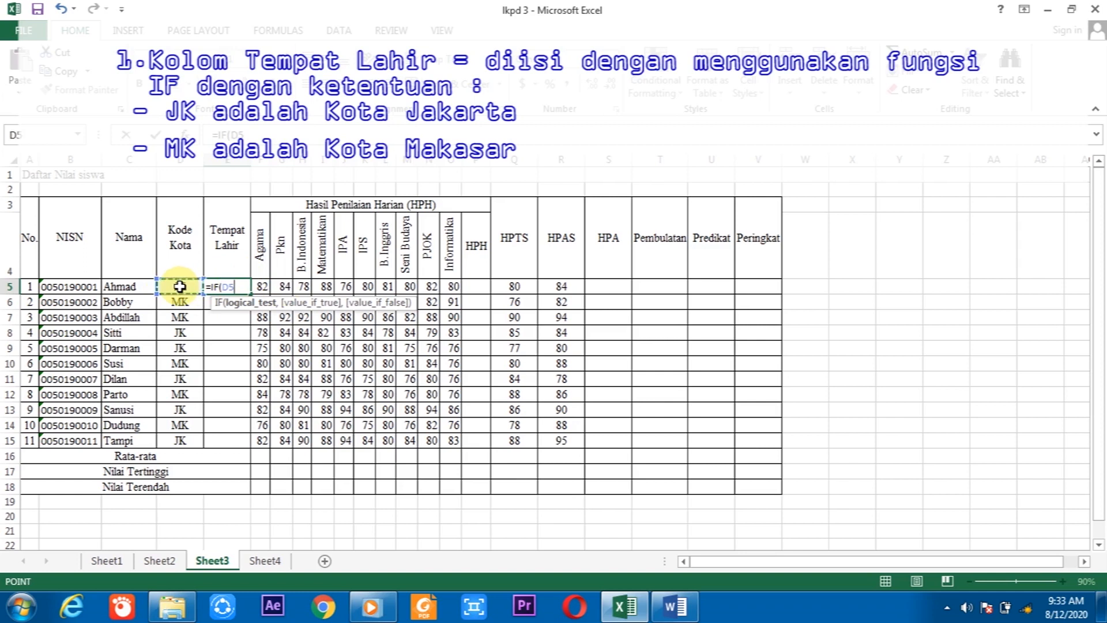
{"action": "type", "text": "="}
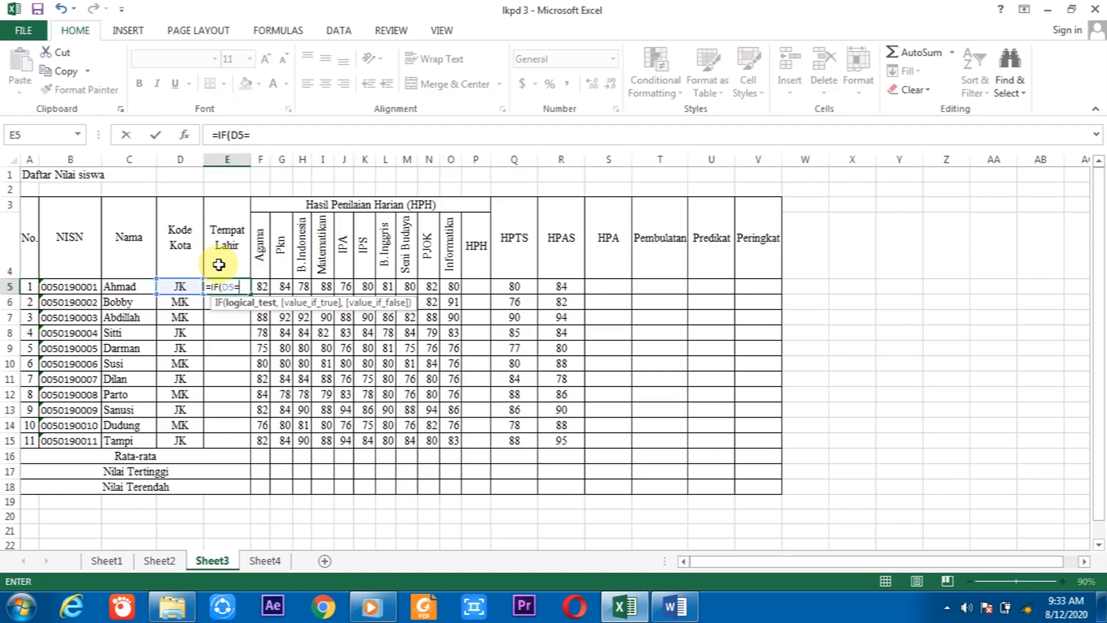
{"action": "type", "text": "\"JK\","}
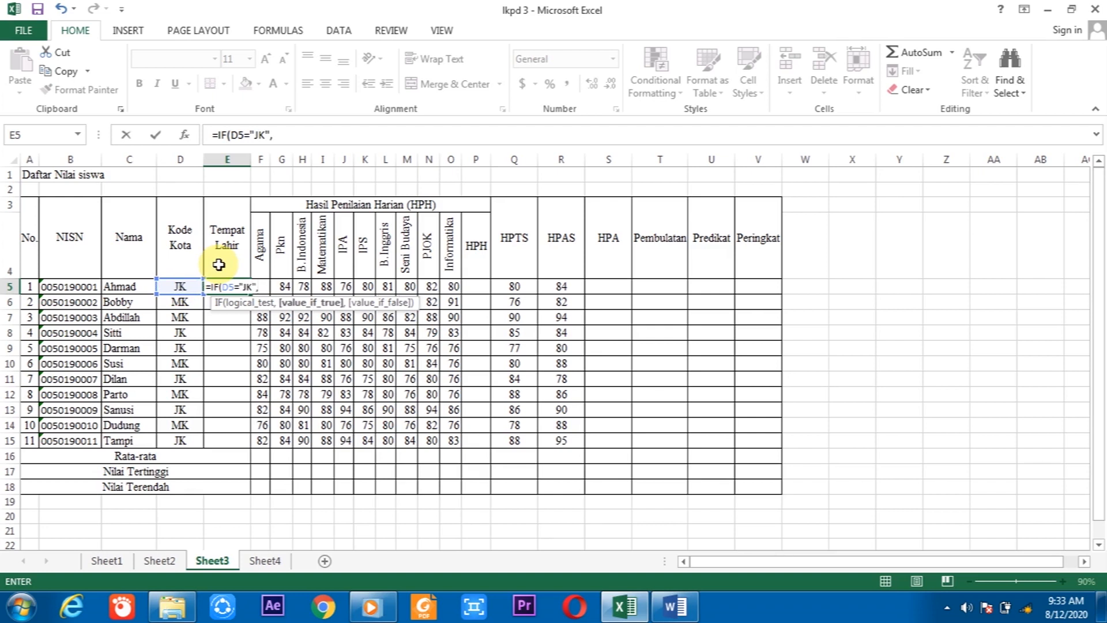
Add "Jakarta" in quotes as the value-if-true of the IF formula, correcting its spelling
{"action": "type", "text": "\"J"}
{"action": "type", "text": "karta"}
{"action": "key", "text": "Return"}
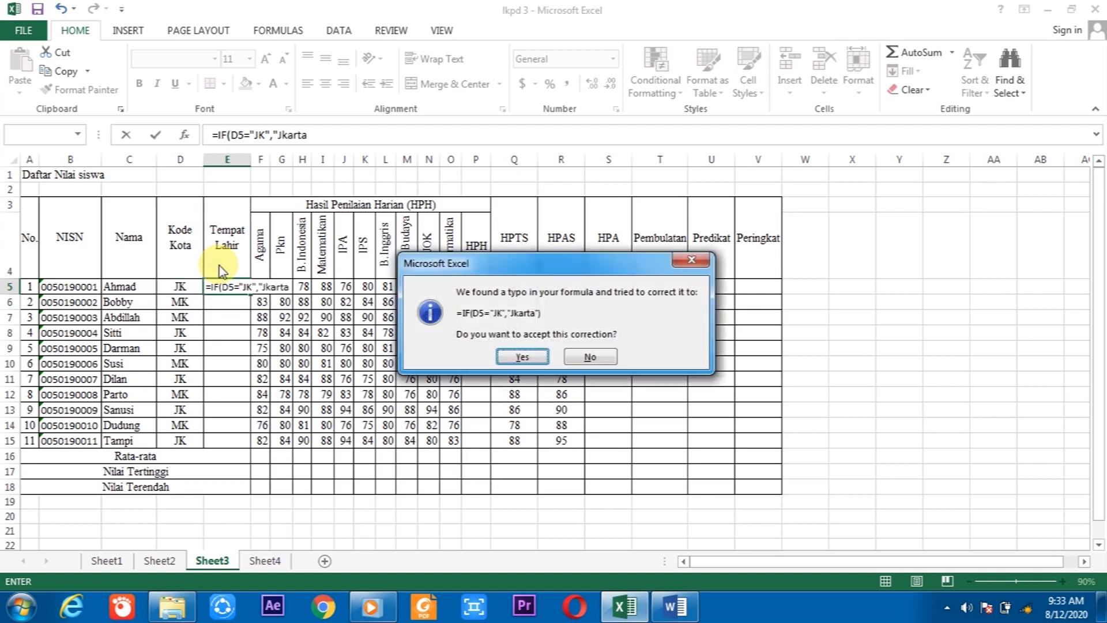
{"action": "left_click", "coordinate": [588, 361]}
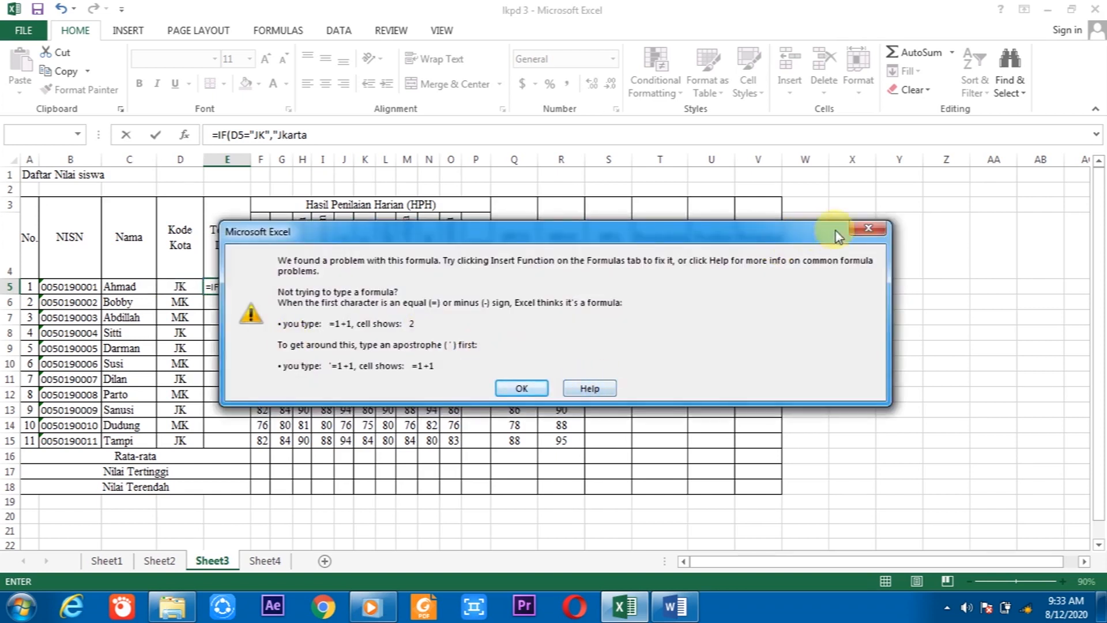
{"action": "left_click", "coordinate": [866, 228]}
{"action": "left_click", "coordinate": [265, 287]}
{"action": "type", "text": "a"}
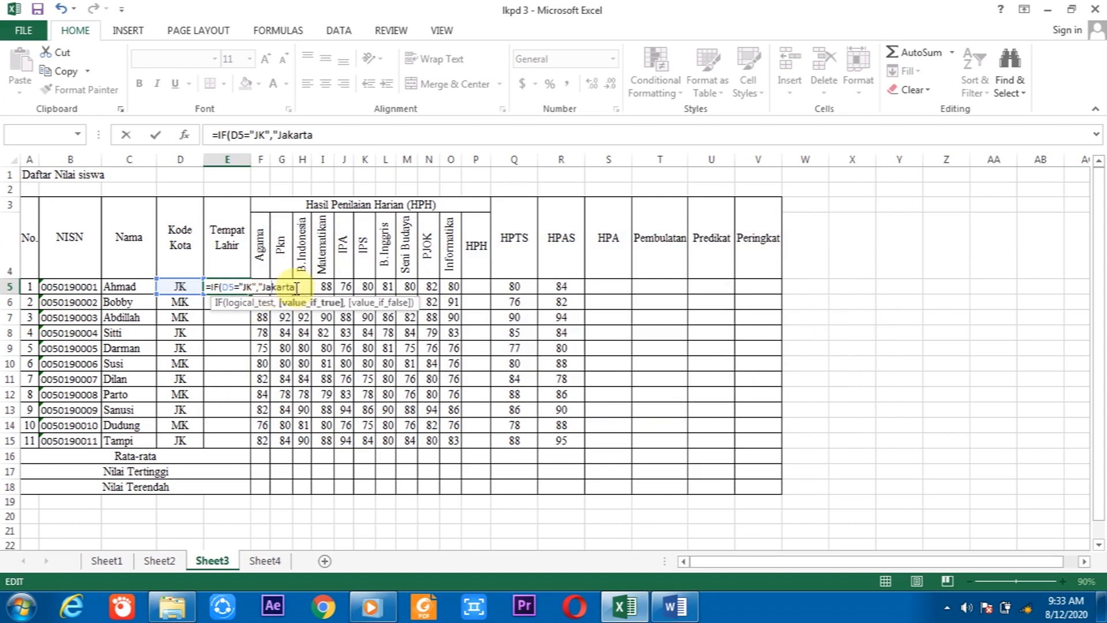
{"action": "left_click", "coordinate": [296, 287]}
{"action": "type", "text": "\""}
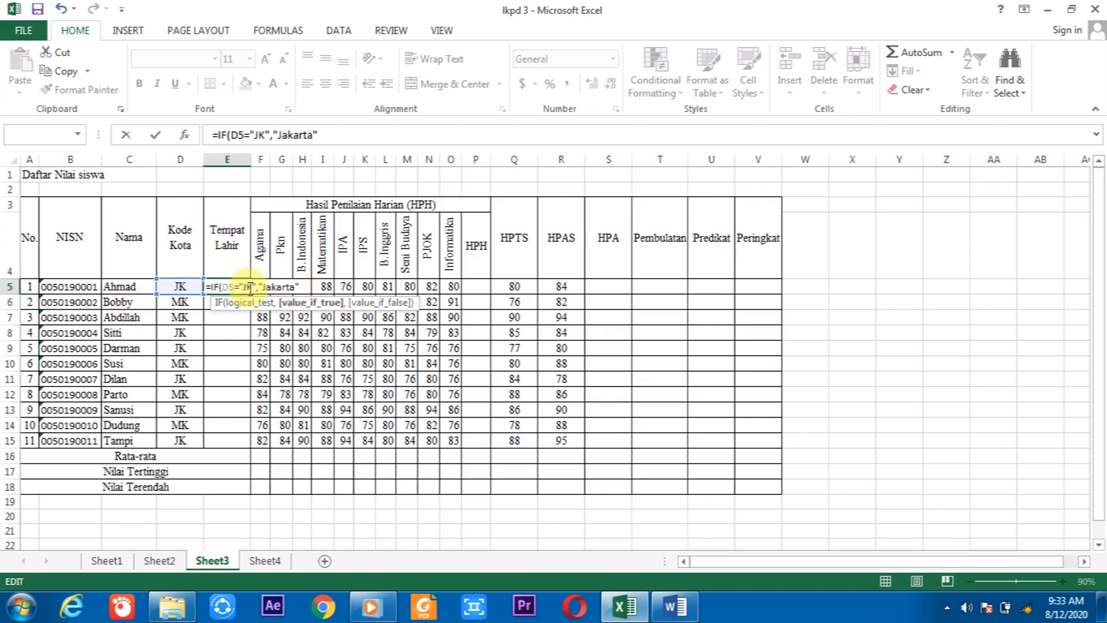
Complete the IF formula in E5 with "Makasar" as the value-if-false and enter it
{"action": "type", "text": ","}
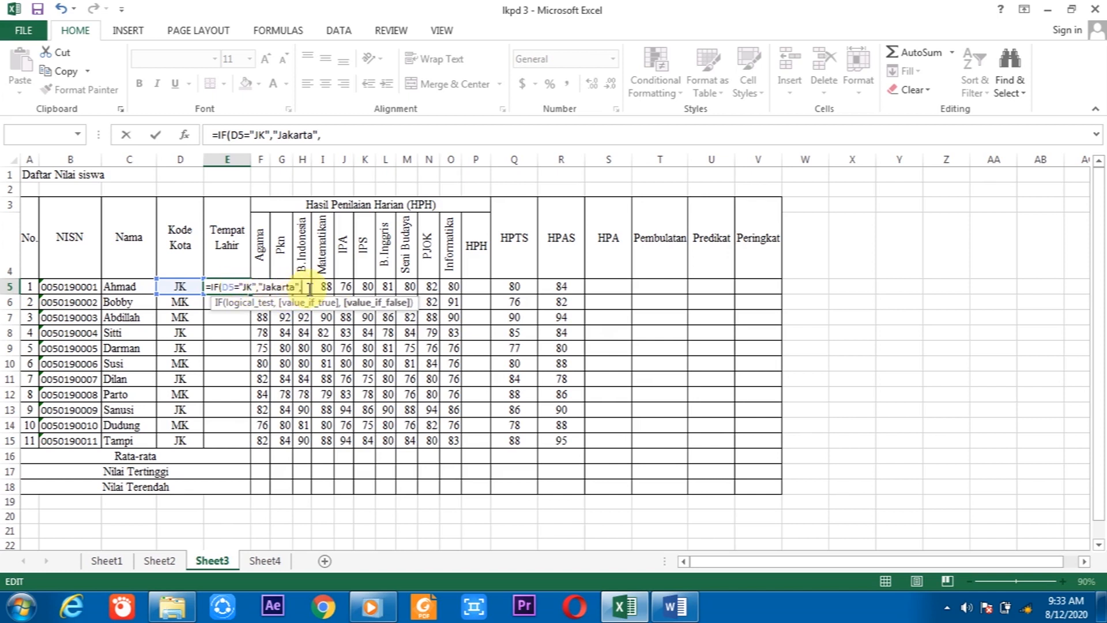
{"action": "type", "text": "\"Makasar\""}
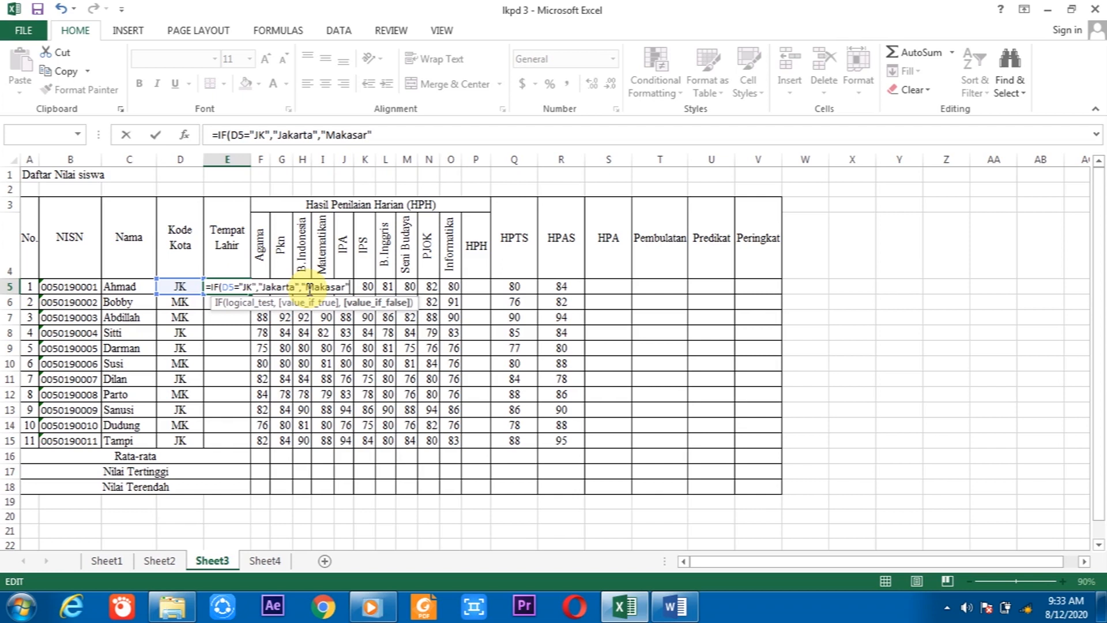
{"action": "type", "text": ")"}
{"action": "key", "text": "Return"}
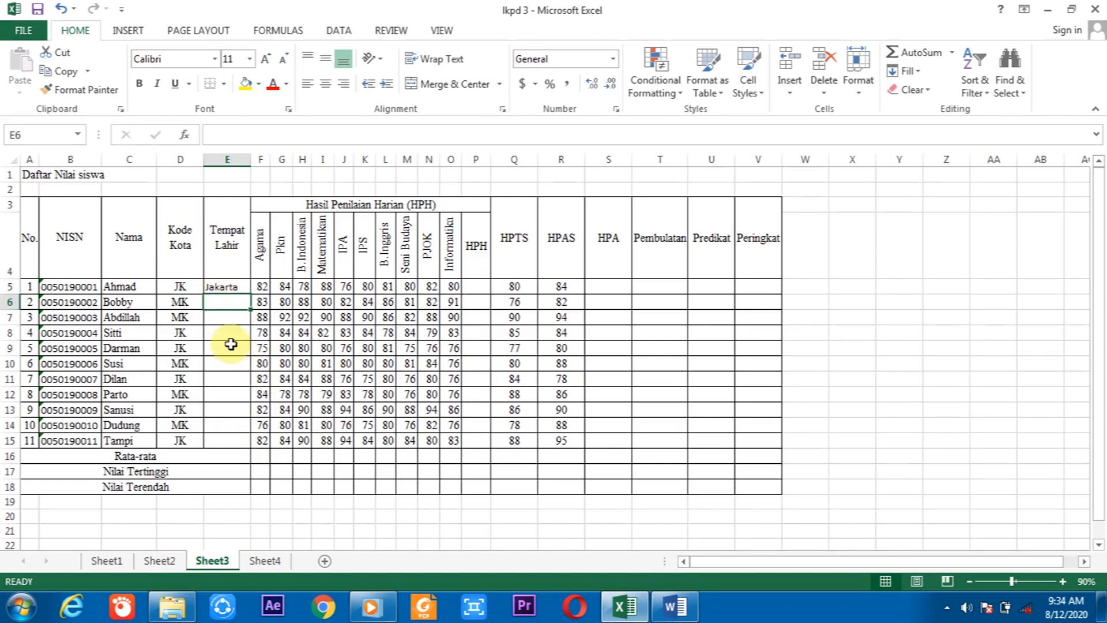
Copy the IF formula from E5 down the Tempat Lahir column to E15
{"action": "left_click", "coordinate": [234, 288]}
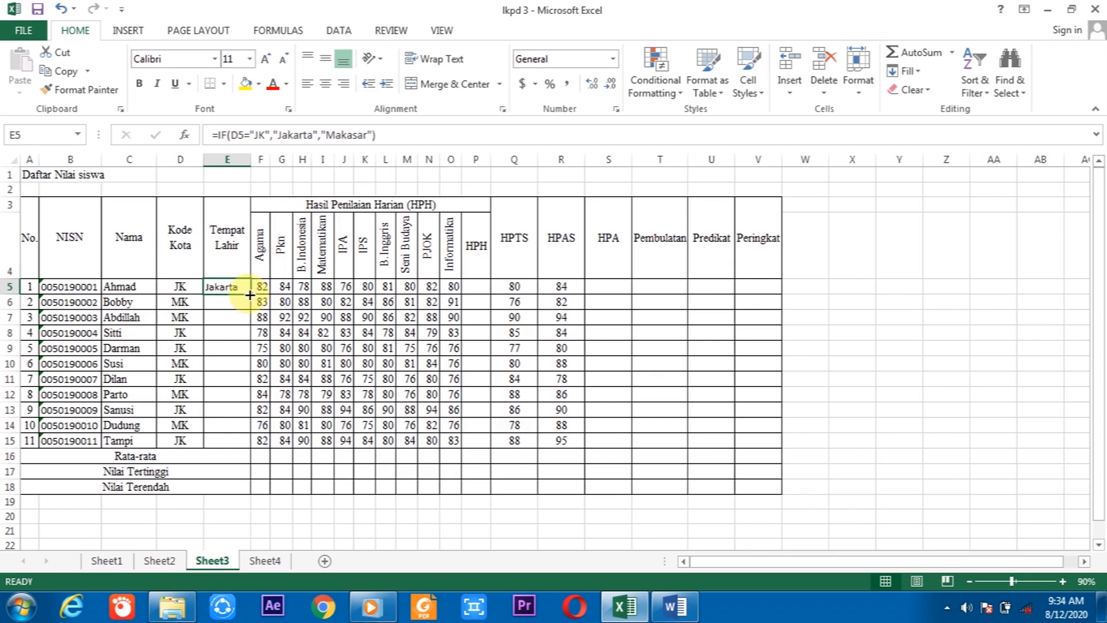
{"action": "left_click", "coordinate": [249, 295]}
{"action": "left_click_drag", "start_coordinate": [251, 295], "coordinate": [246, 440]}
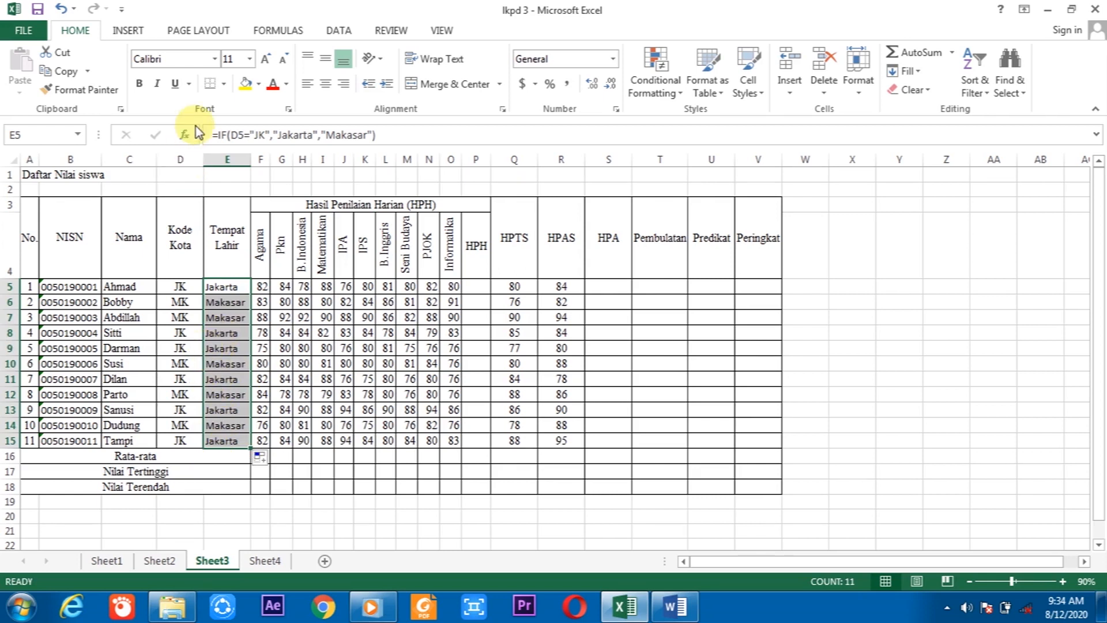
Format the Tempat Lahir results E5:E15 as Times New Roman size 12, centred horizontally and vertically
{"action": "left_click", "coordinate": [265, 59]}
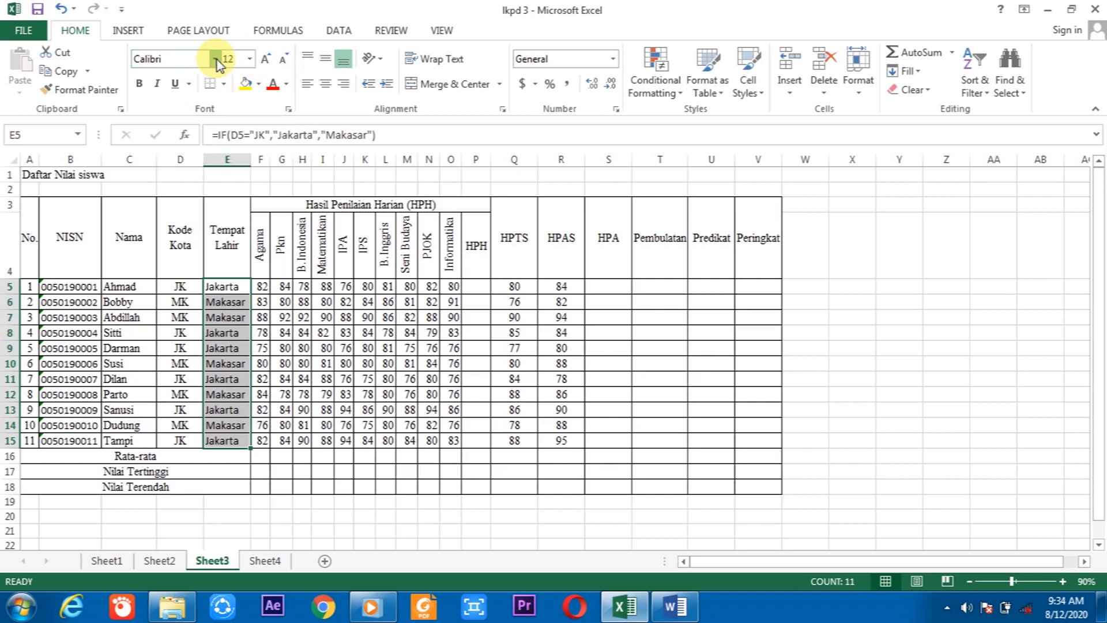
{"action": "left_click", "coordinate": [214, 58]}
{"action": "type", "text": "ti"}
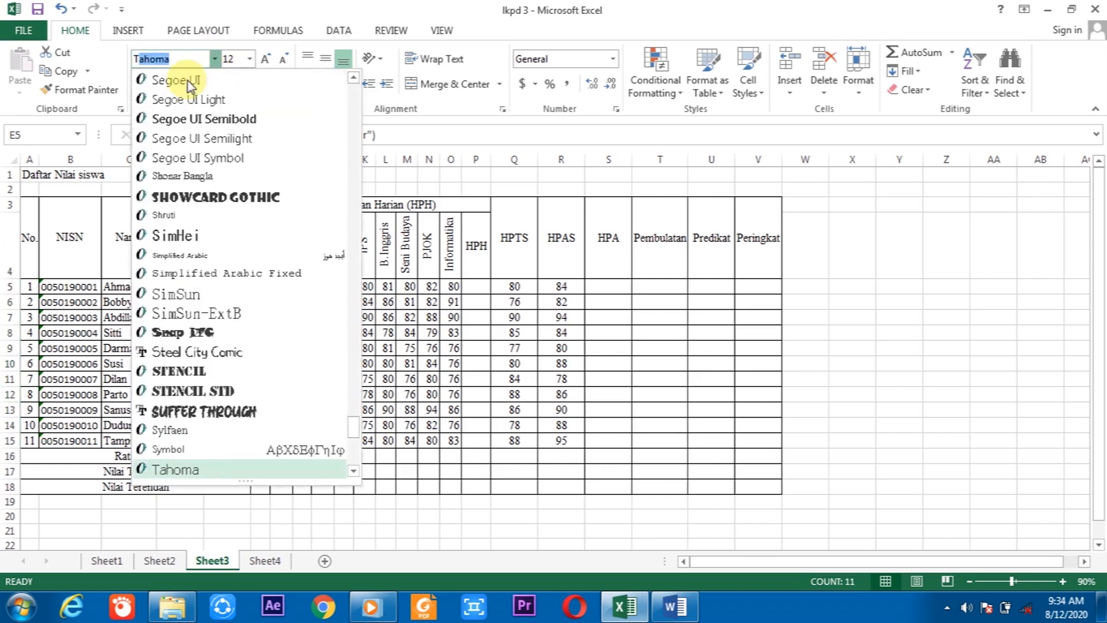
{"action": "key", "text": "Return"}
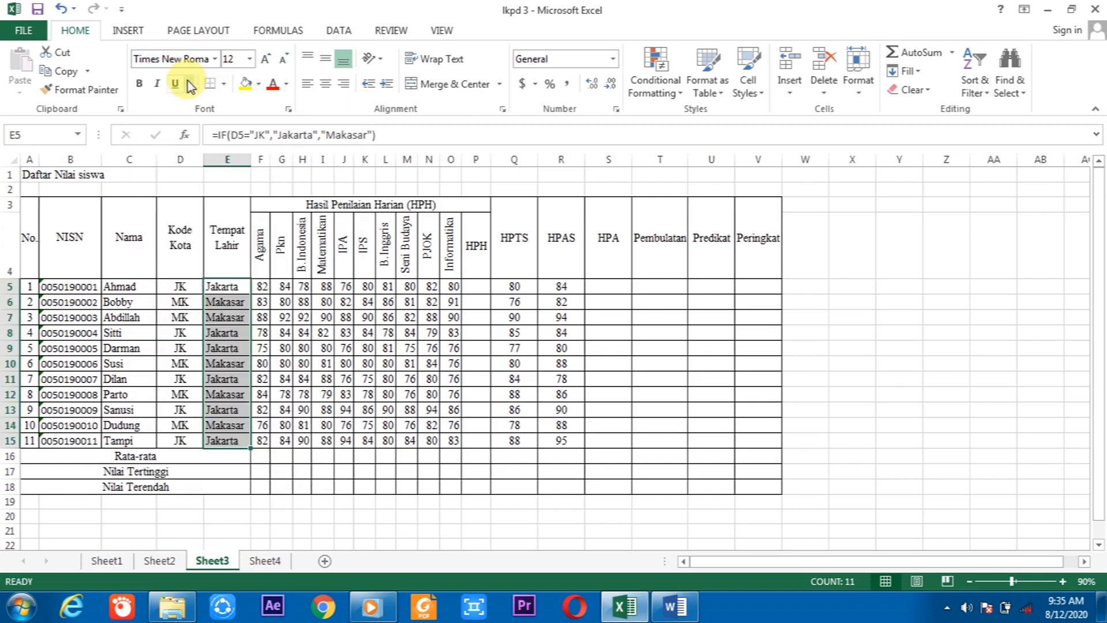
{"action": "left_click", "coordinate": [330, 84]}
{"action": "left_click", "coordinate": [323, 59]}
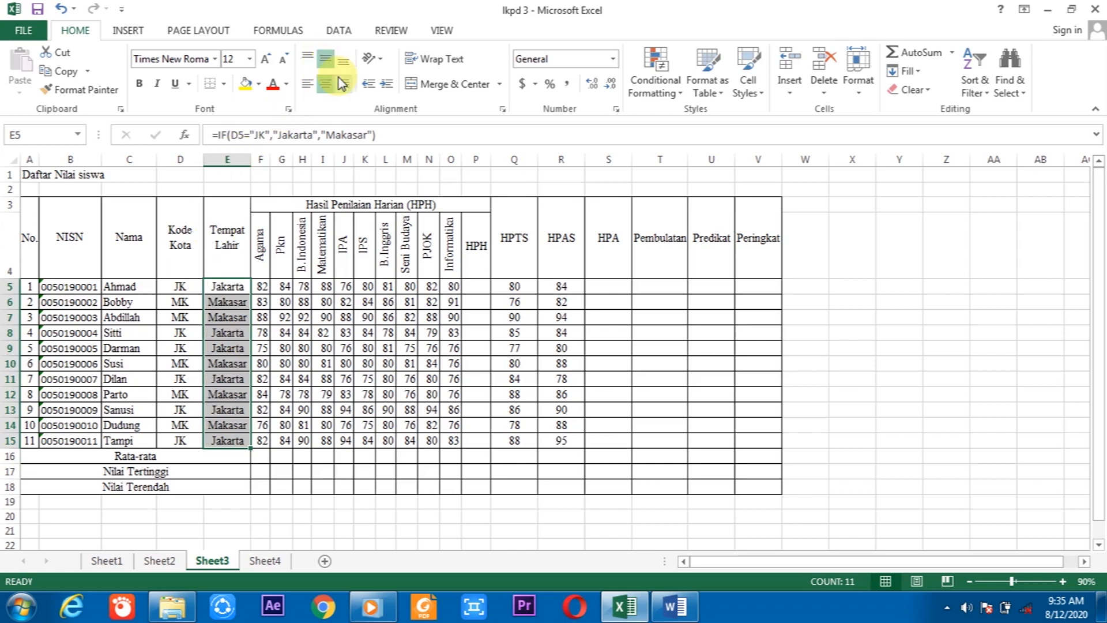
{"action": "left_click", "coordinate": [317, 453]}
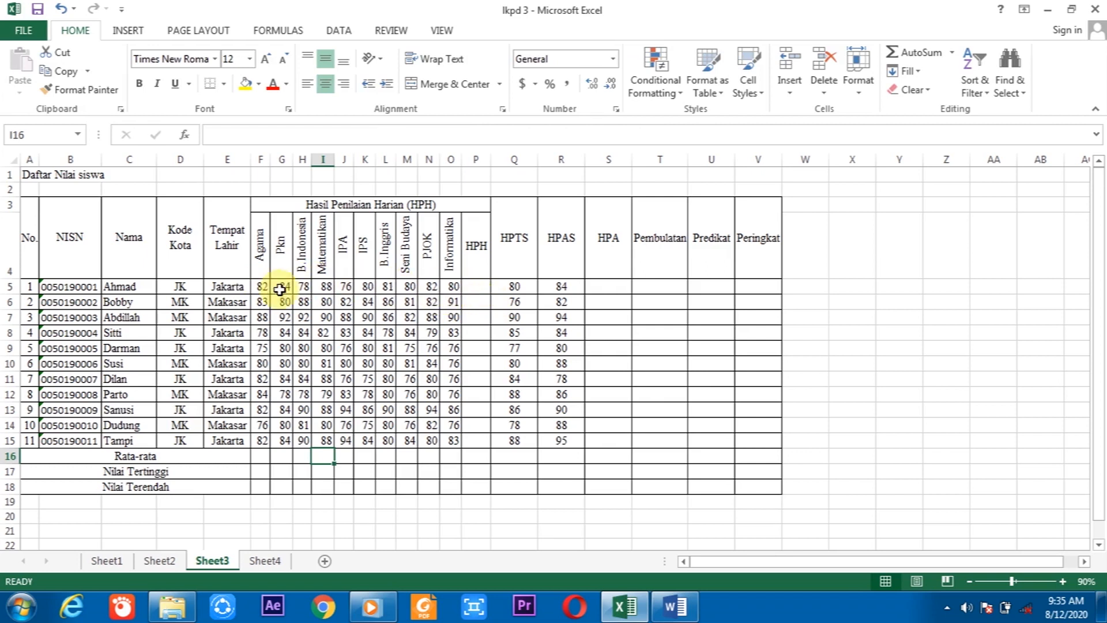
Enter =AVERAGE(F5:O5) in the first HPH cell, P5, to average the student's subject scores
{"action": "left_click", "coordinate": [473, 290]}
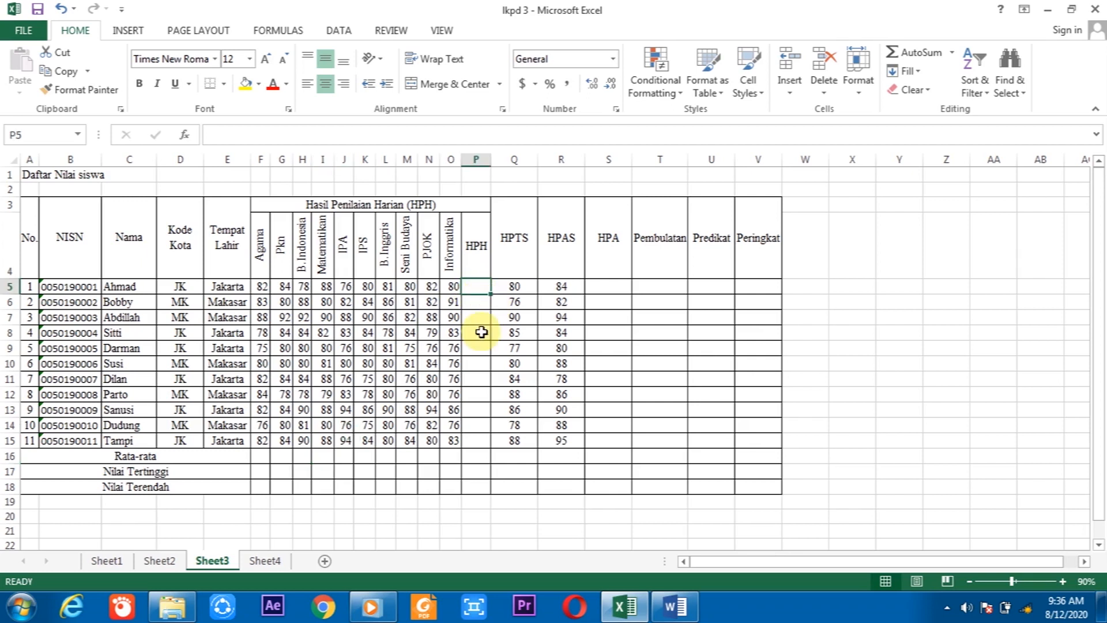
{"action": "type", "text": "="}
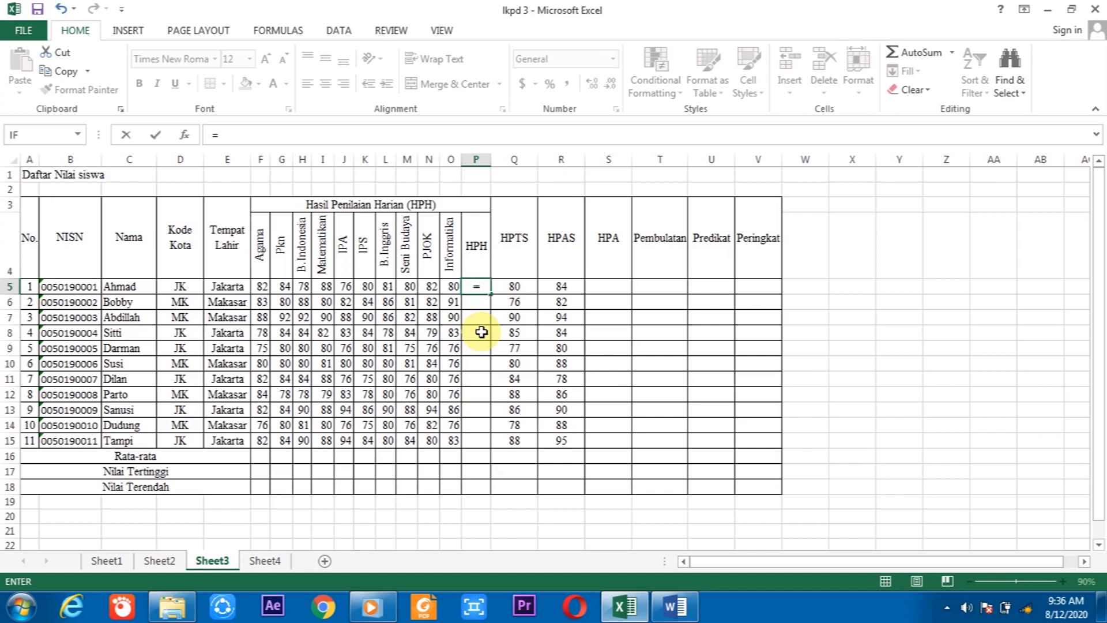
{"action": "type", "text": "Aver"}
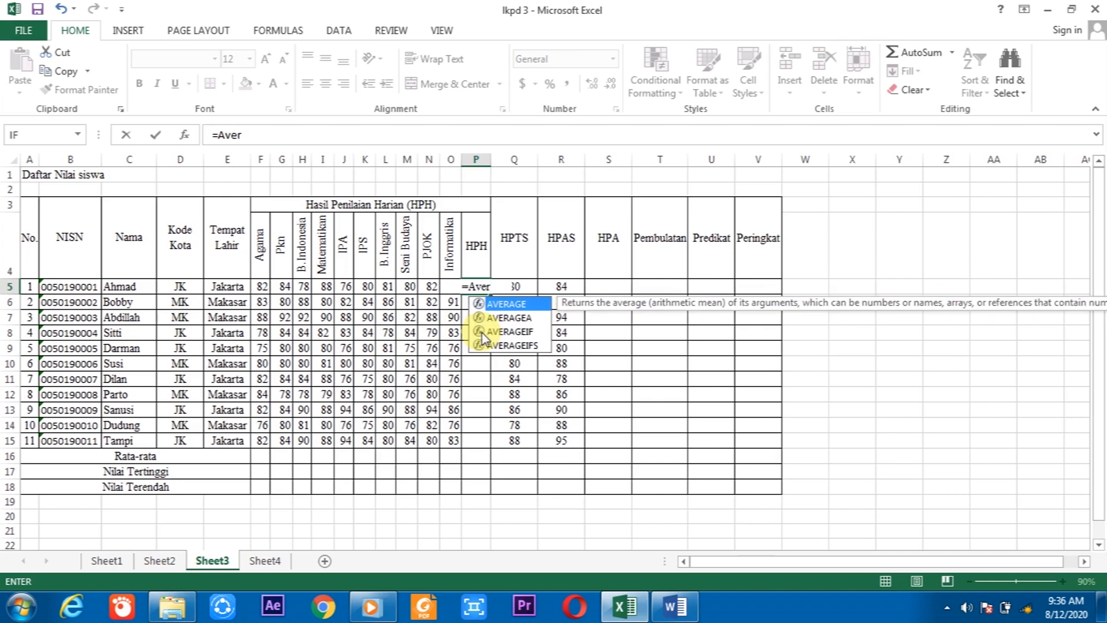
{"action": "double_click", "coordinate": [514, 303]}
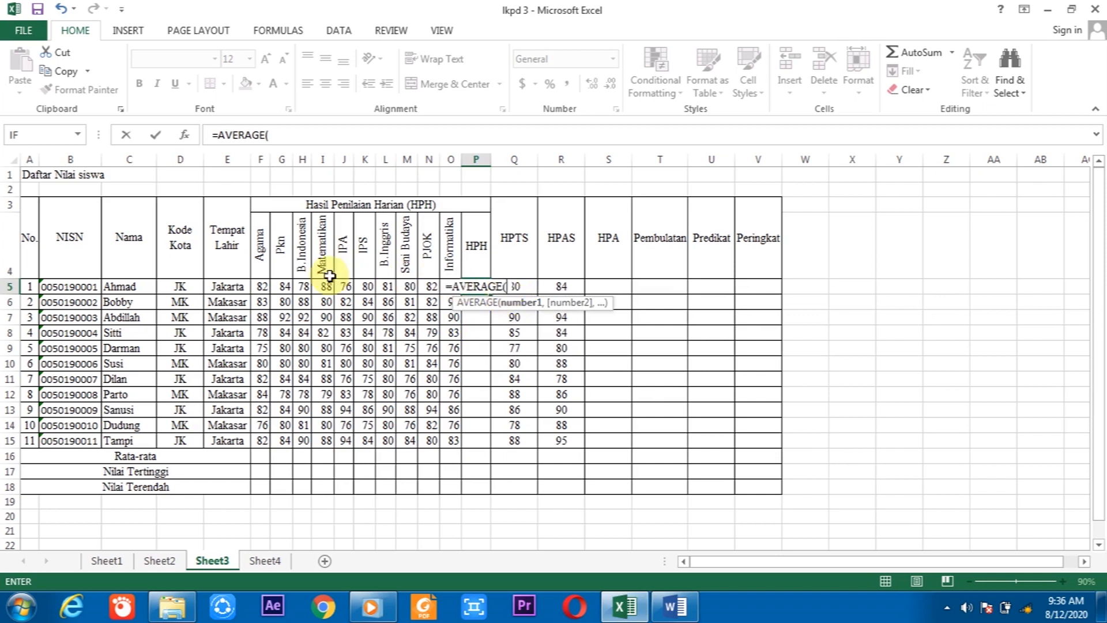
{"action": "left_click_drag", "start_coordinate": [263, 288], "coordinate": [459, 288]}
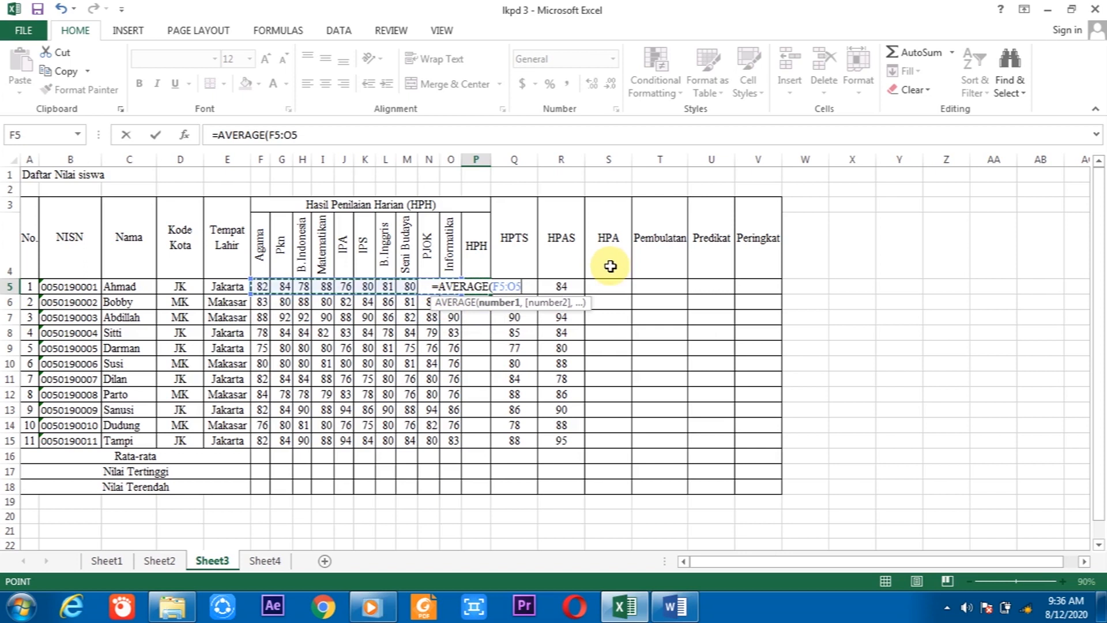
{"action": "key", "text": "Return"}
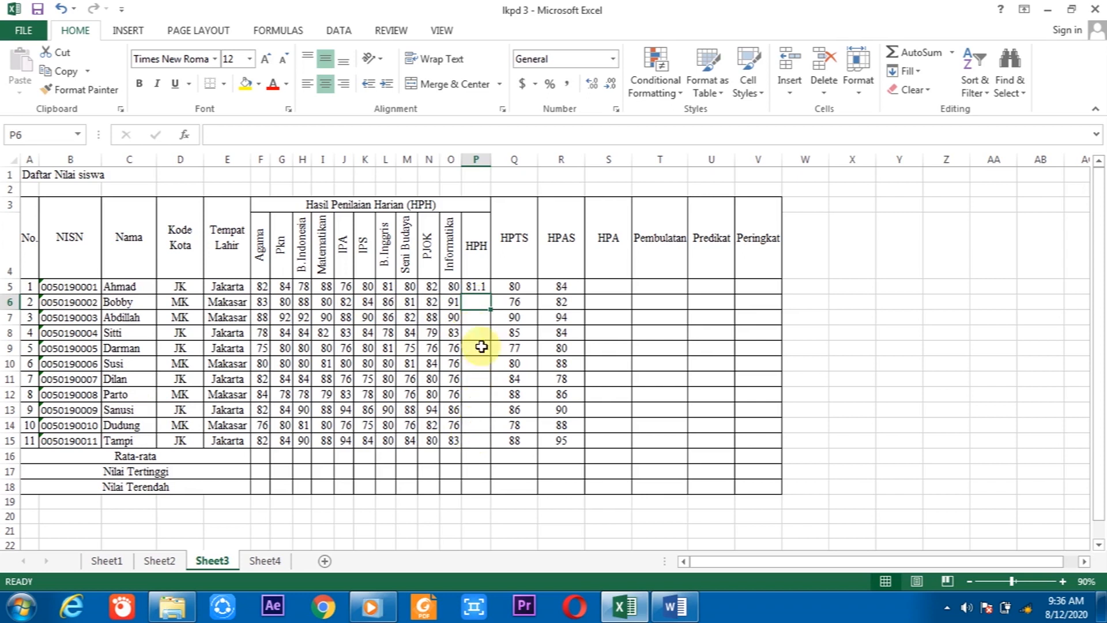
Copy the average formula from P5 down the HPH column to P15
{"action": "left_click", "coordinate": [477, 291]}
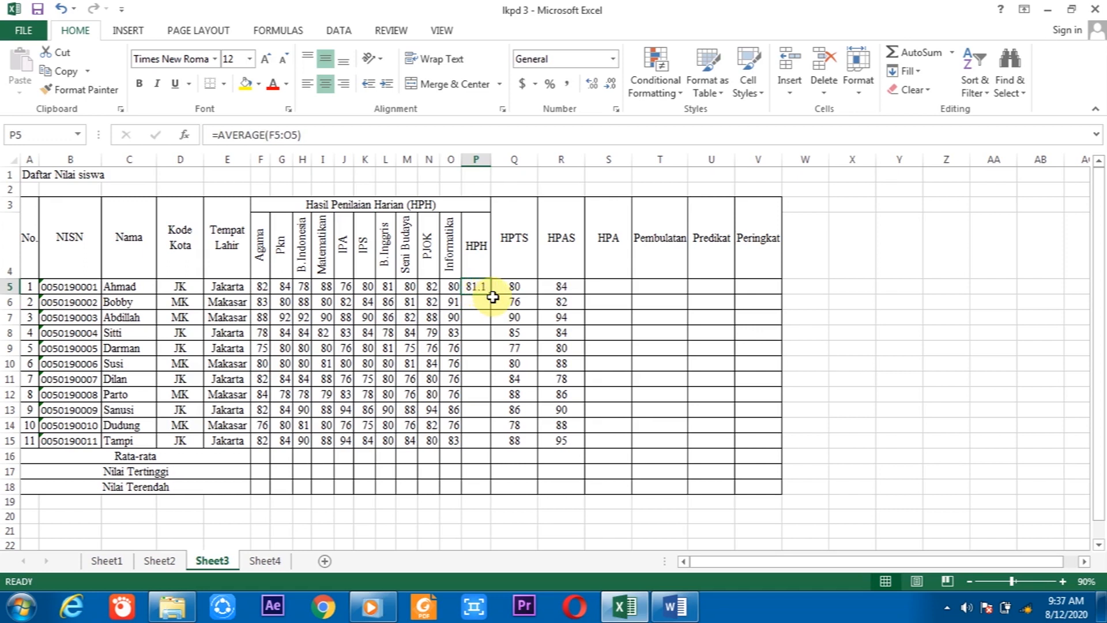
{"action": "left_click_drag", "start_coordinate": [493, 296], "coordinate": [493, 295]}
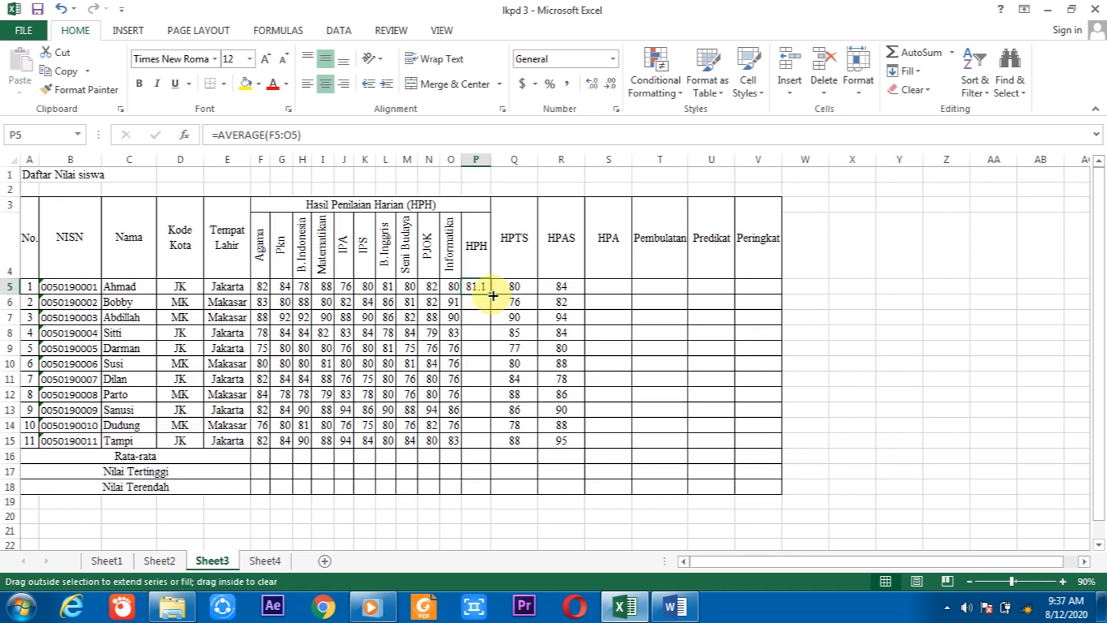
{"action": "left_click_drag", "start_coordinate": [493, 295], "coordinate": [489, 455]}
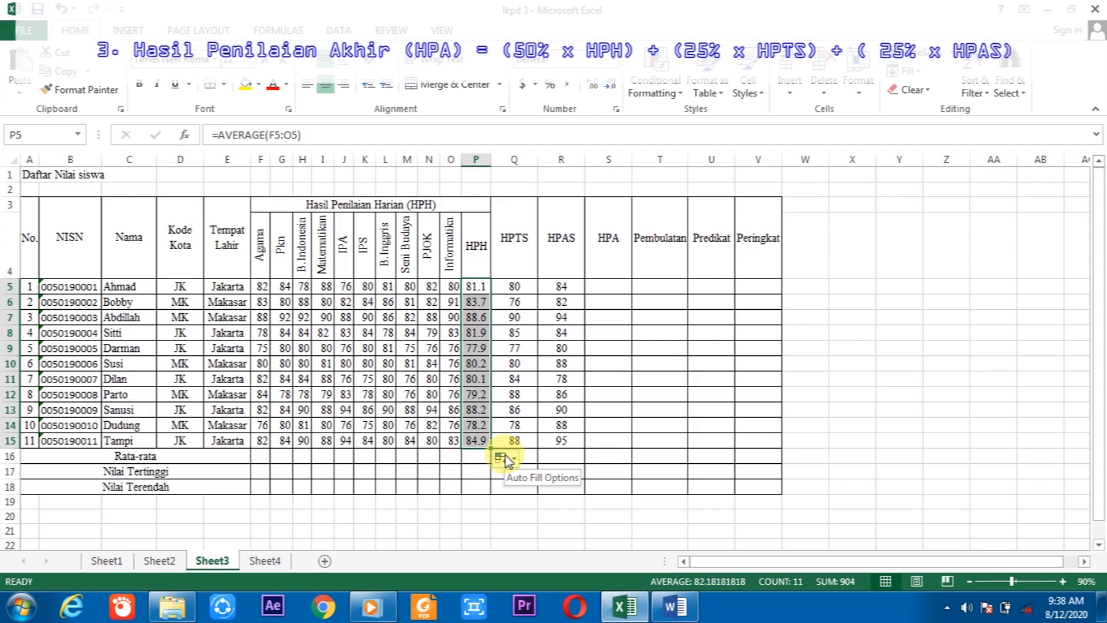
Enter =50%*P5+25%*Q5+25%*R5 in the first HPA cell, S5, to weight the HPH, HPTS and HPAS scores
{"action": "left_click", "coordinate": [610, 288]}
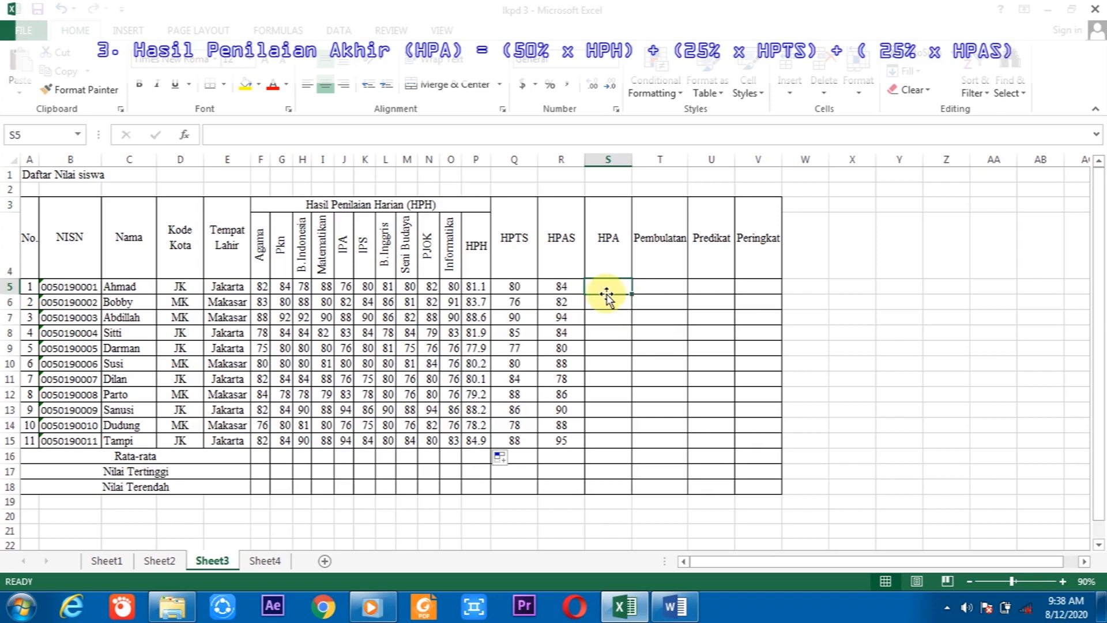
{"action": "type", "text": "="}
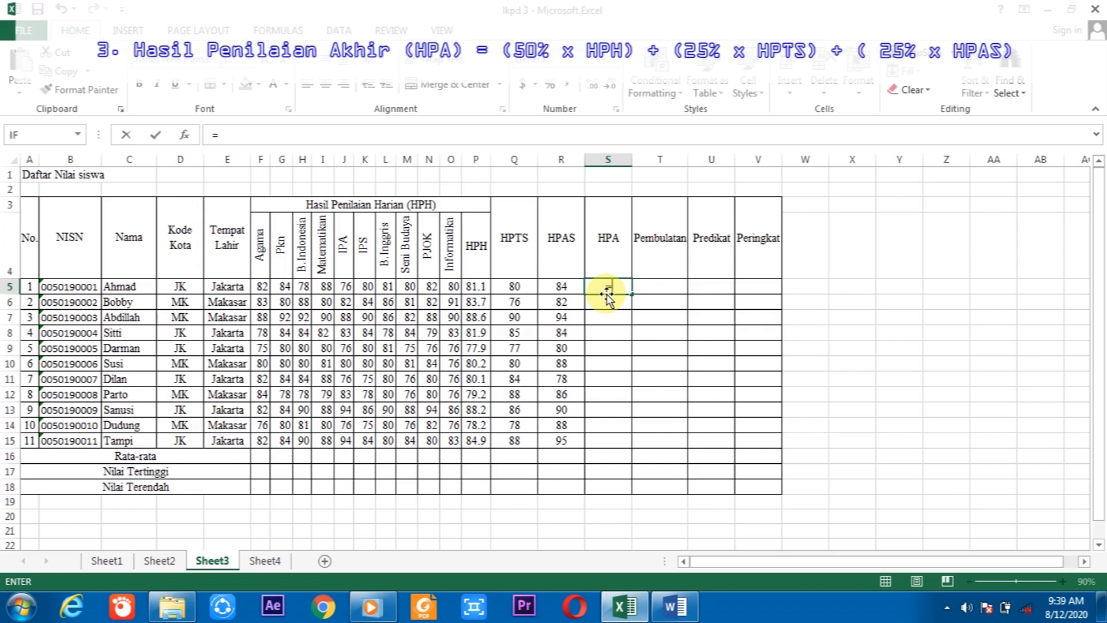
{"action": "type", "text": "50%"}
{"action": "type", "text": "*"}
{"action": "left_click", "coordinate": [479, 284]}
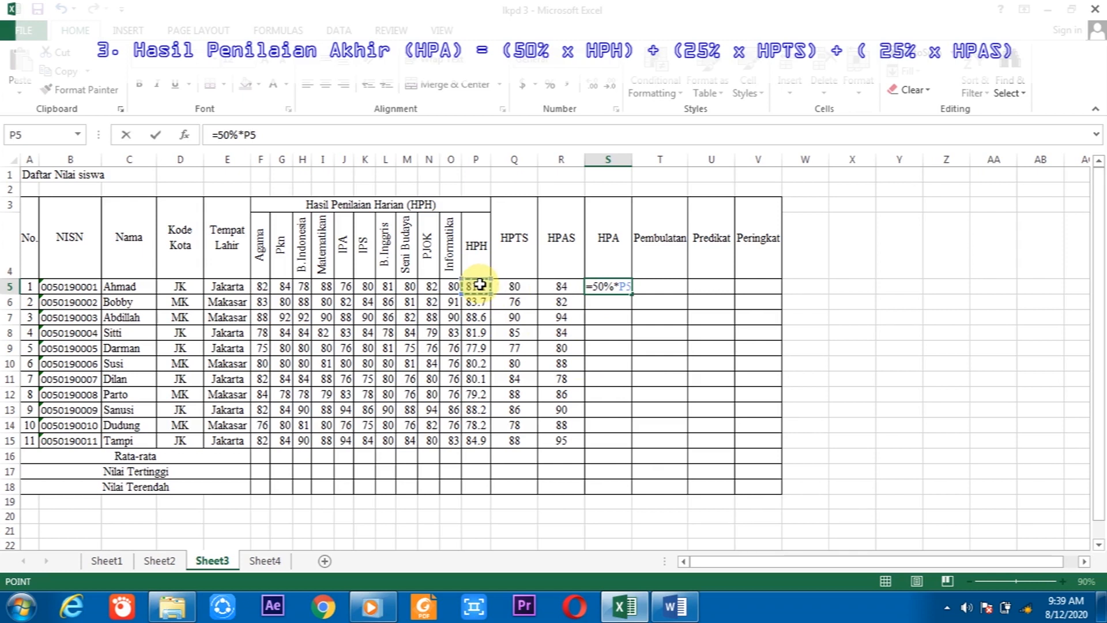
{"action": "type", "text": "+"}
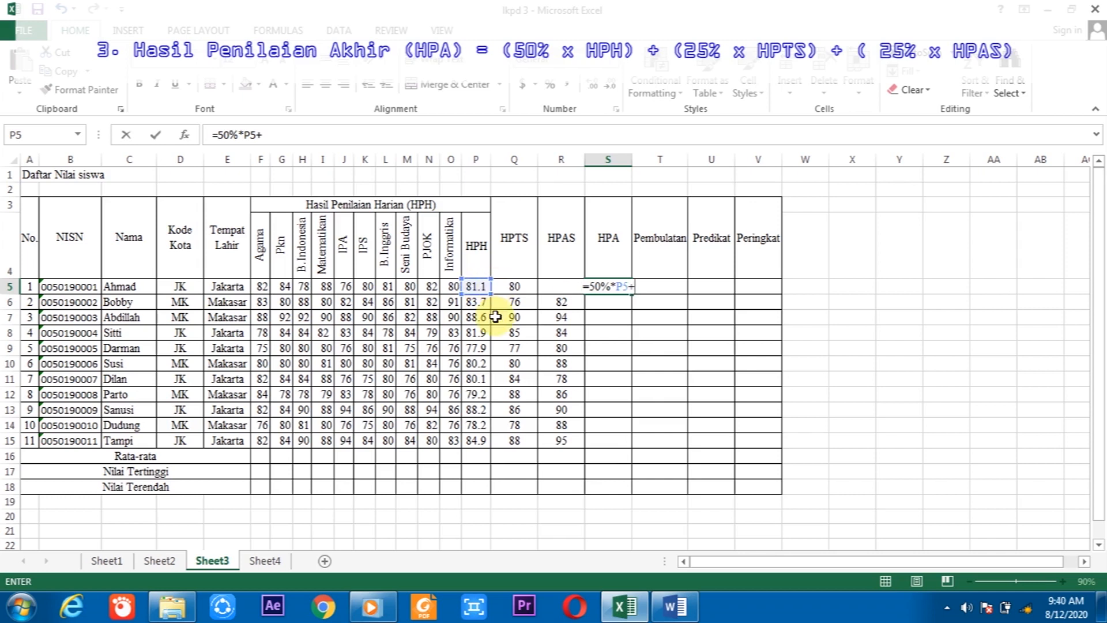
{"action": "type", "text": "25%"}
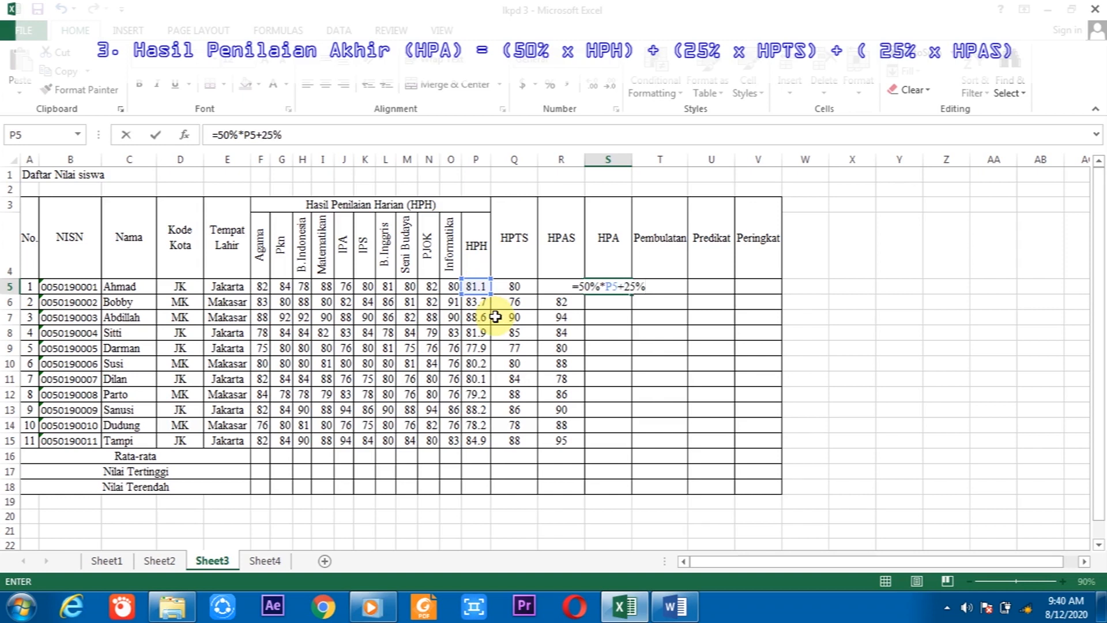
{"action": "type", "text": "*"}
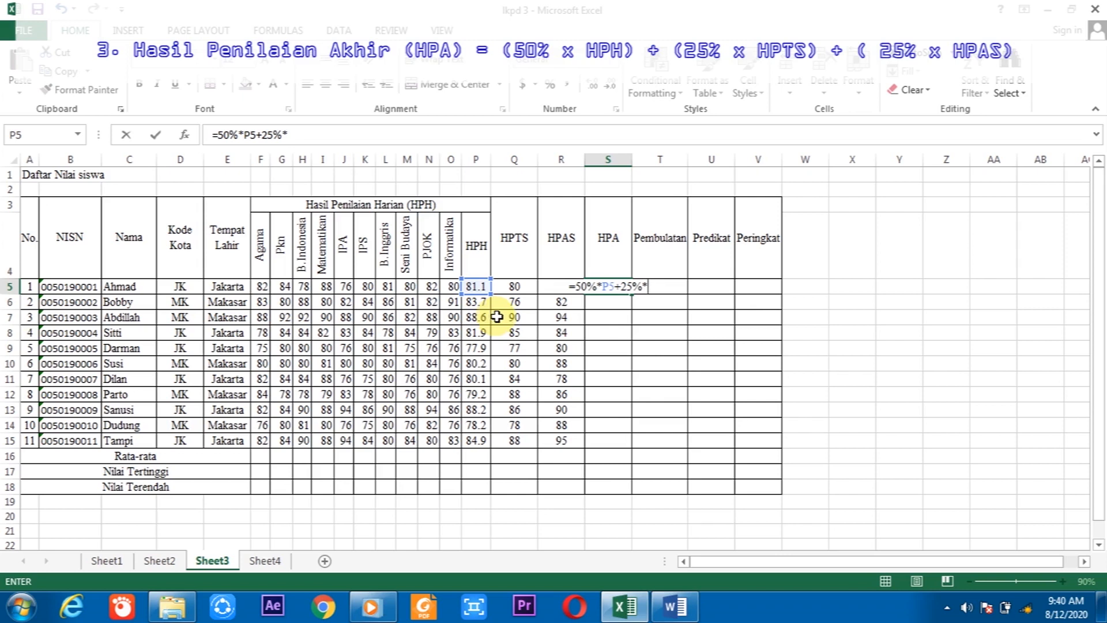
{"action": "left_click", "coordinate": [520, 287]}
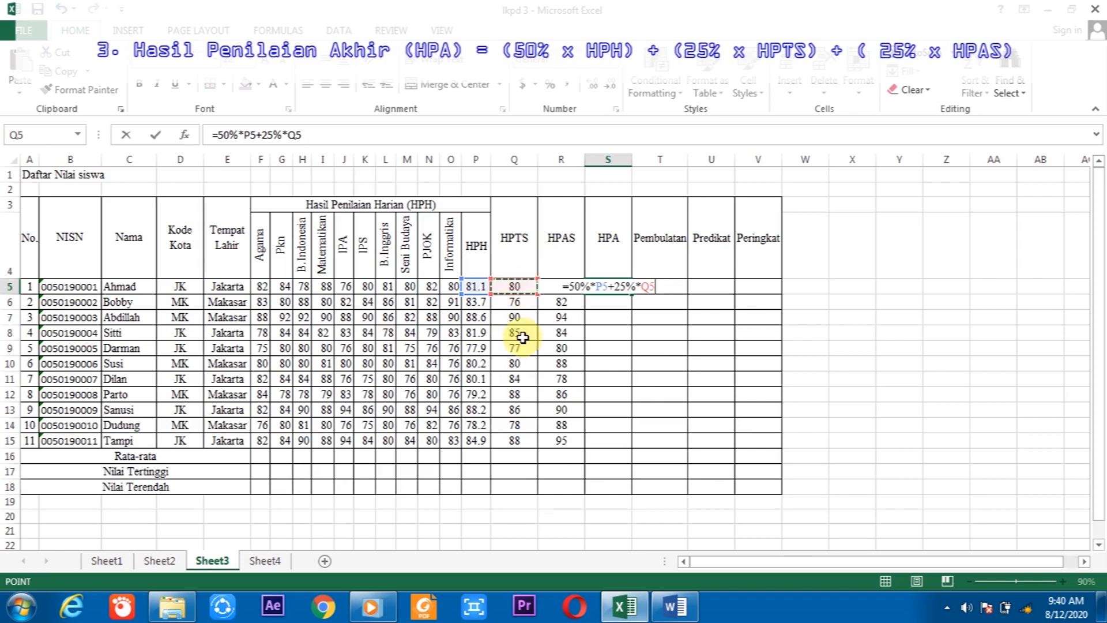
{"action": "type", "text": "+"}
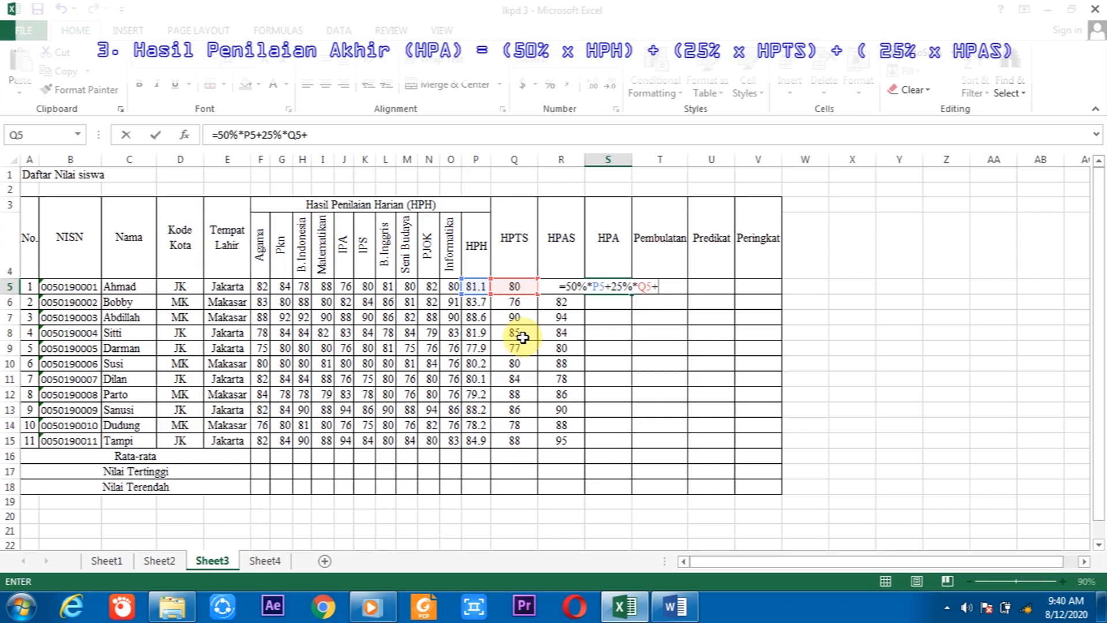
{"action": "type", "text": "25%"}
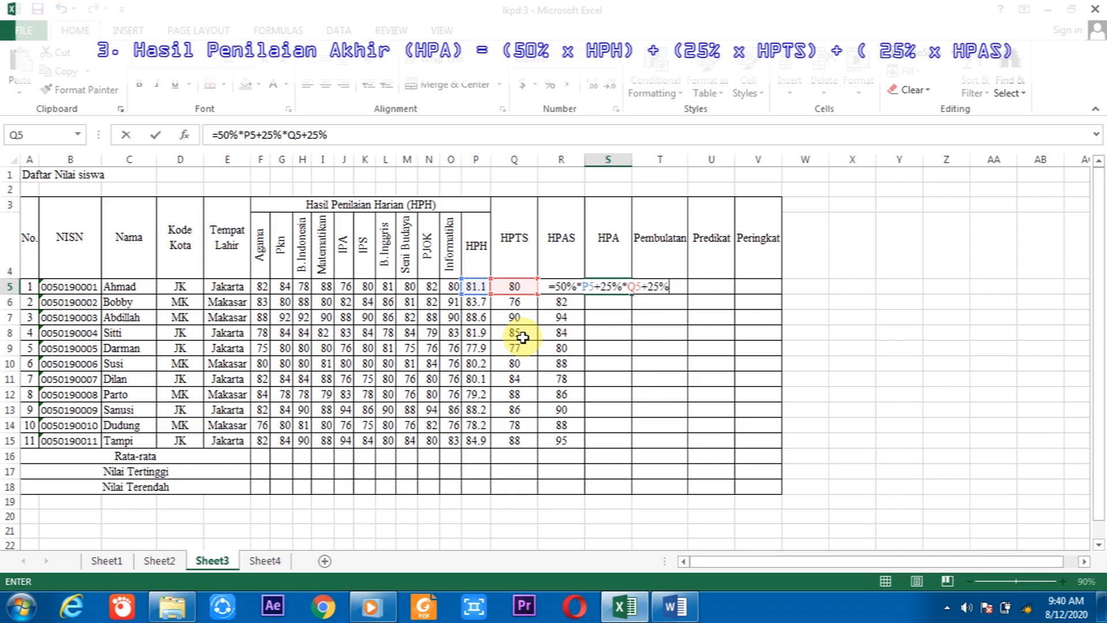
{"action": "type", "text": "*"}
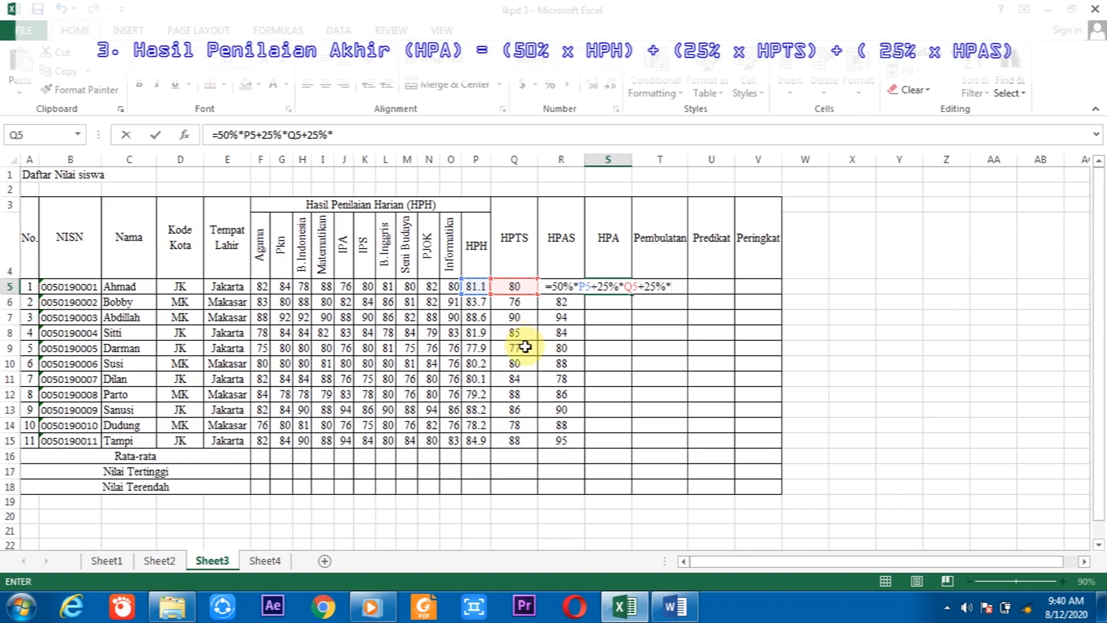
{"action": "left_click", "coordinate": [559, 285]}
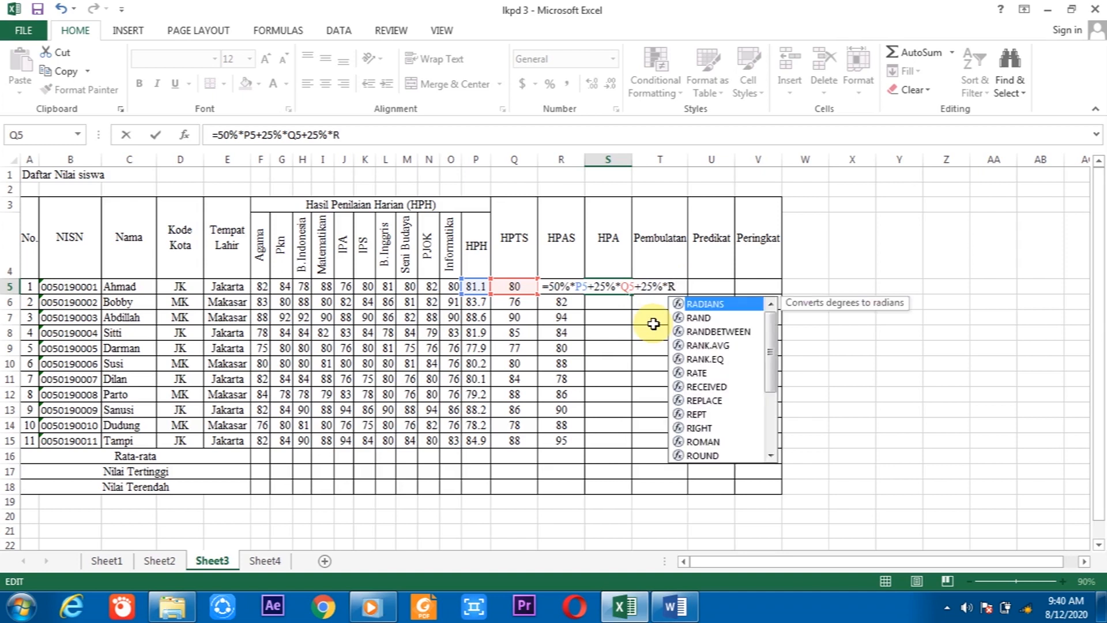
{"action": "type", "text": "5"}
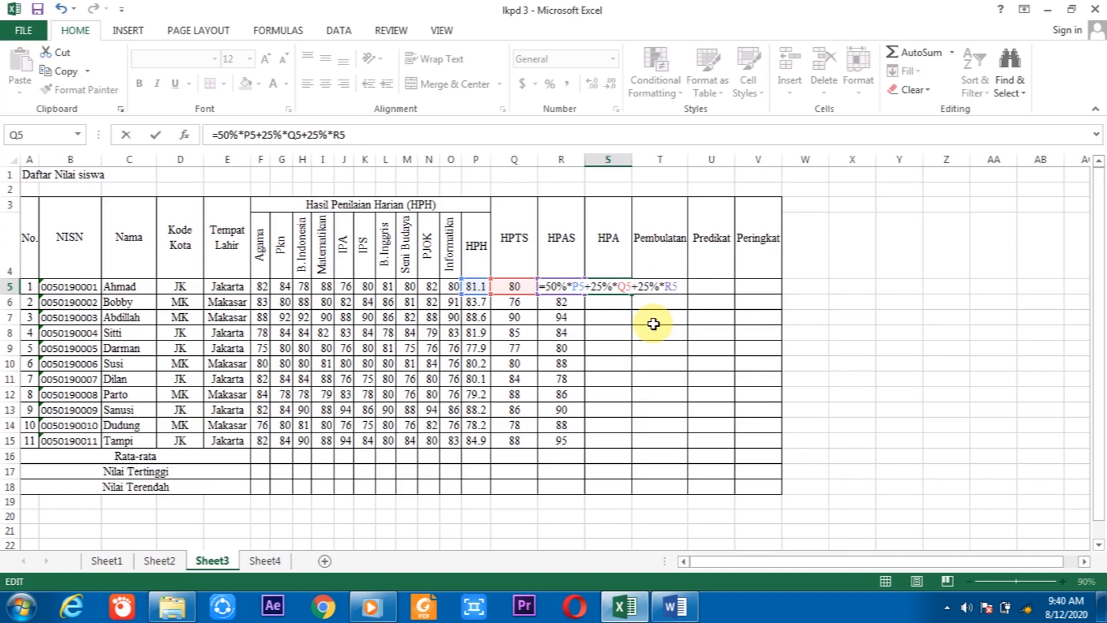
{"action": "key", "text": "Return"}
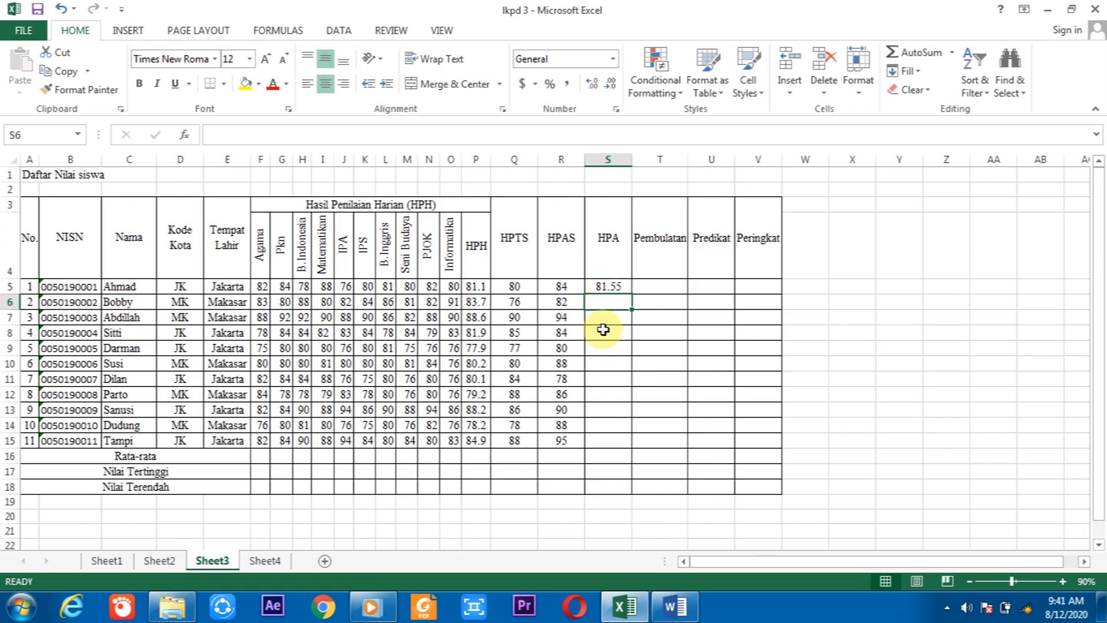
Copy the weighted score formula from S5 down the HPA column to S15
{"action": "left_click", "coordinate": [623, 287]}
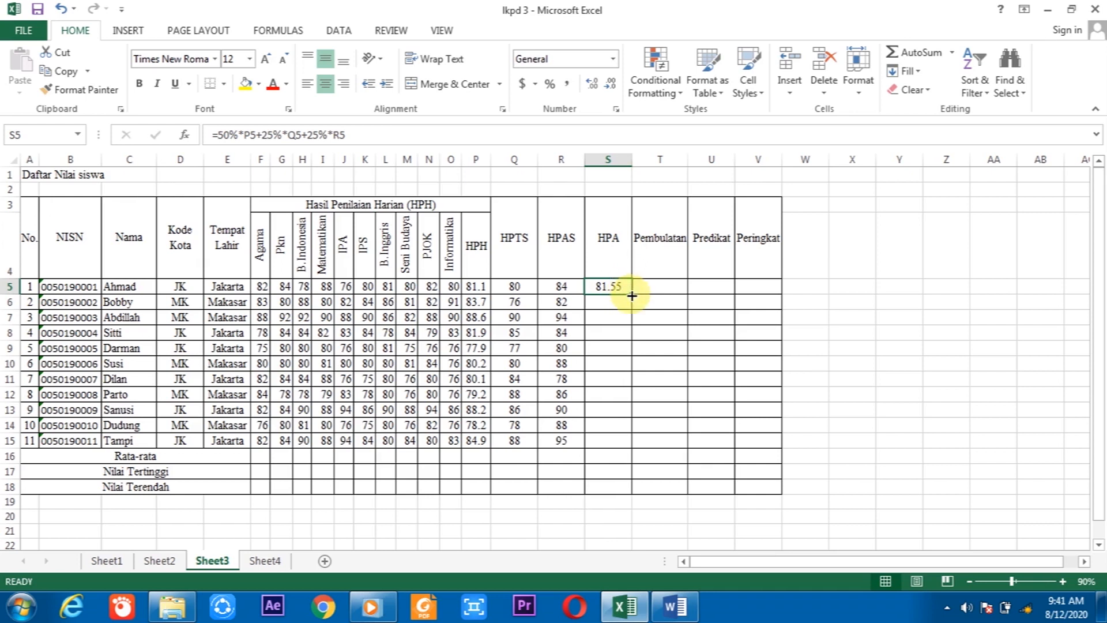
{"action": "left_click_drag", "start_coordinate": [632, 295], "coordinate": [606, 439]}
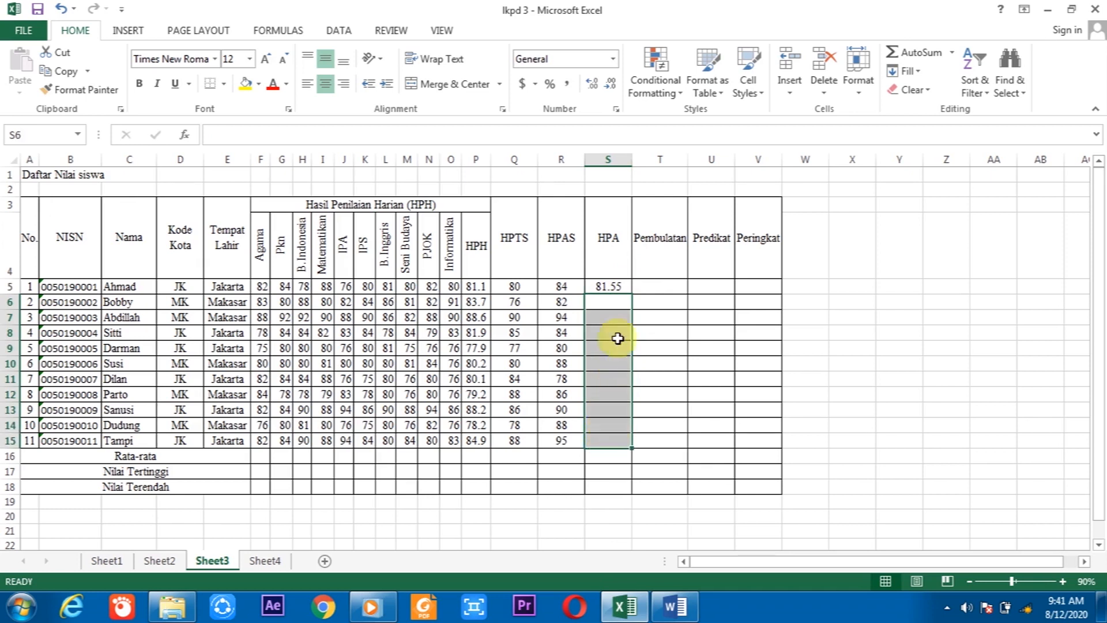
{"action": "left_click", "coordinate": [624, 285]}
{"action": "left_click_drag", "start_coordinate": [628, 290], "coordinate": [616, 450]}
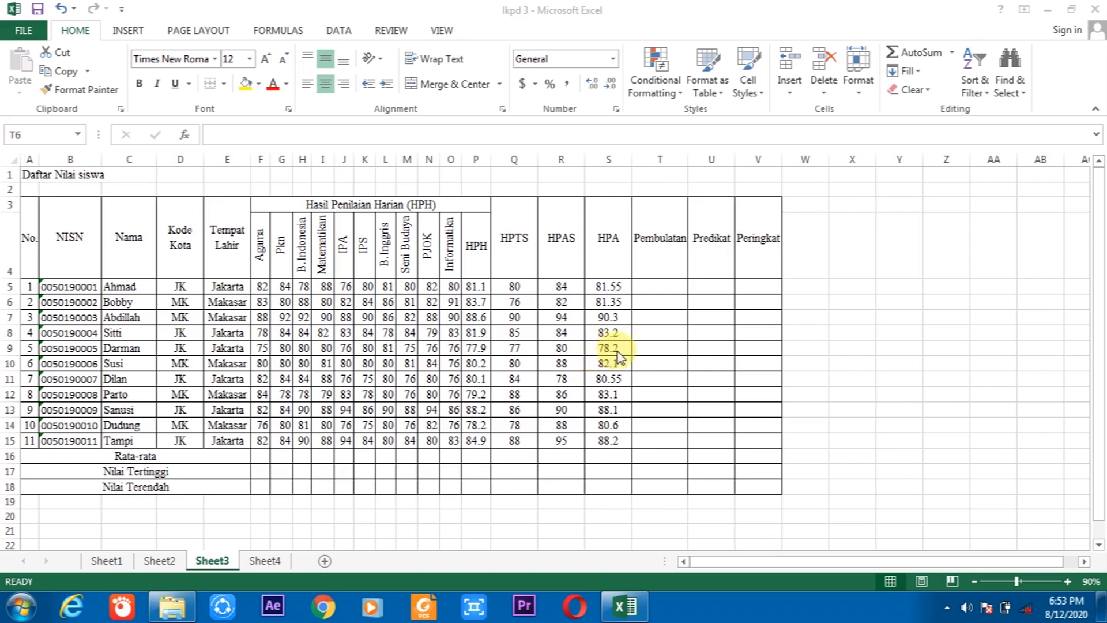
Enter =ROUND(S5,0) in the first Pembulatan cell, T5, to round the HPA score to a whole number
{"action": "left_click", "coordinate": [659, 285]}
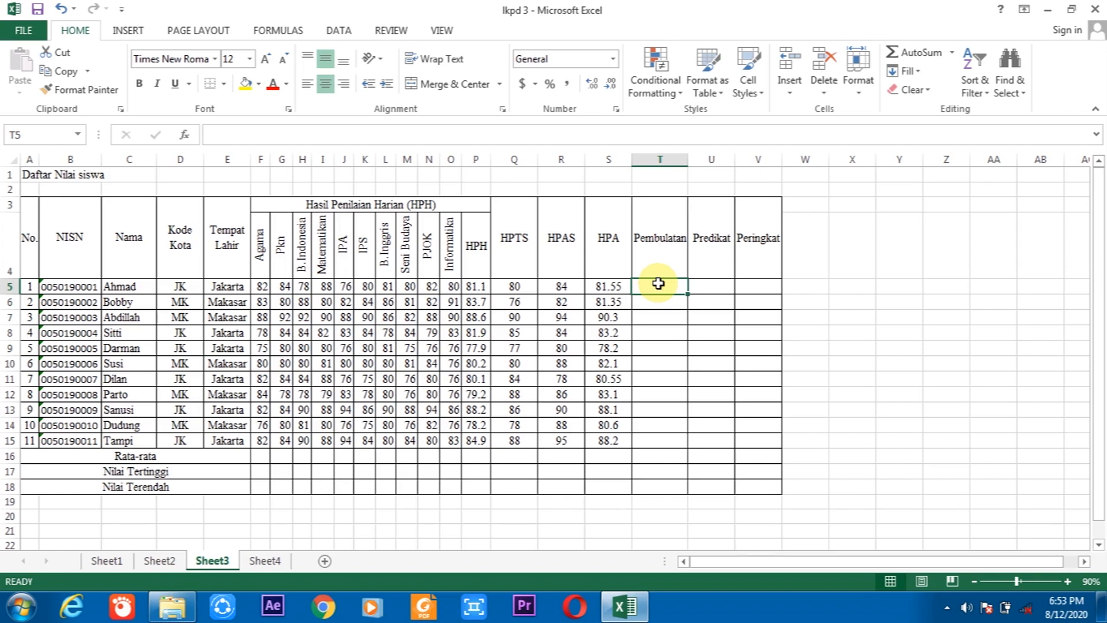
{"action": "type", "text": "="}
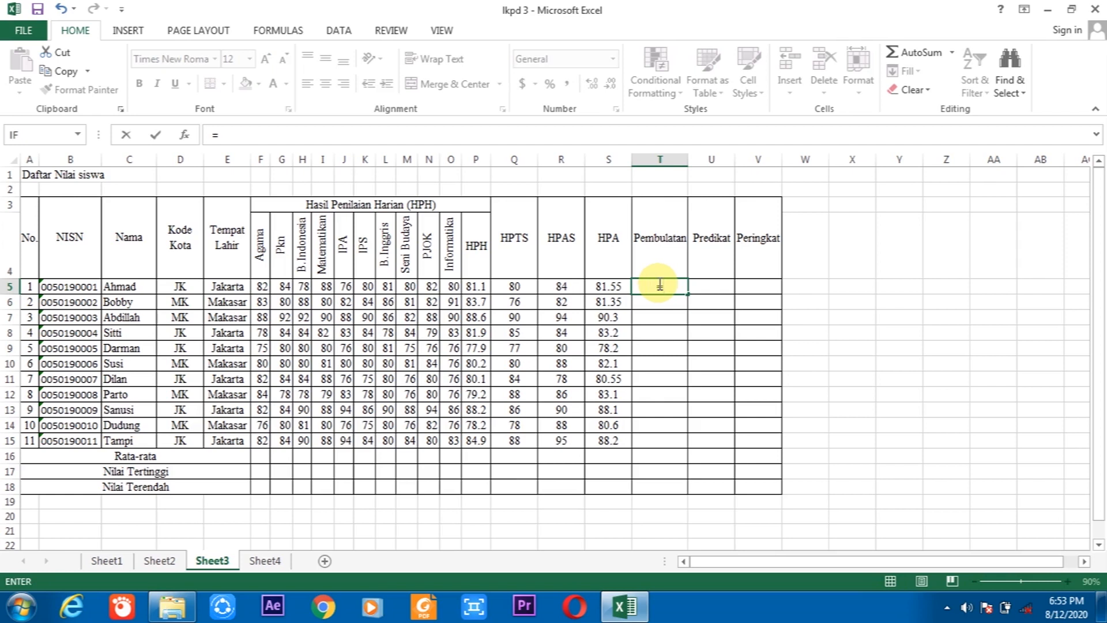
{"action": "type", "text": "roun"}
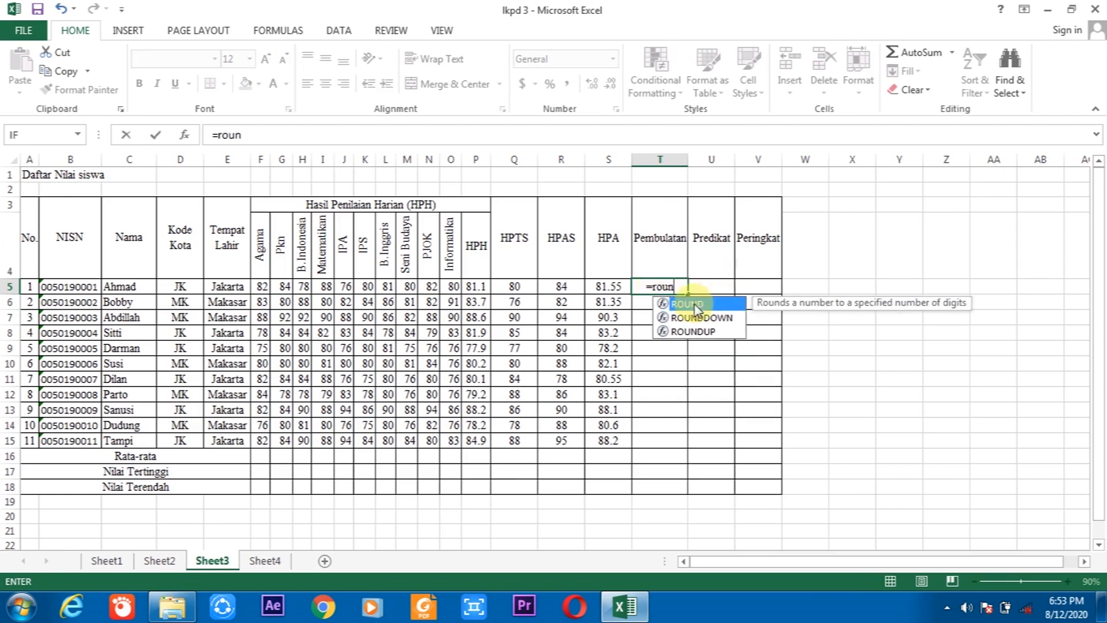
{"action": "double_click", "coordinate": [672, 304]}
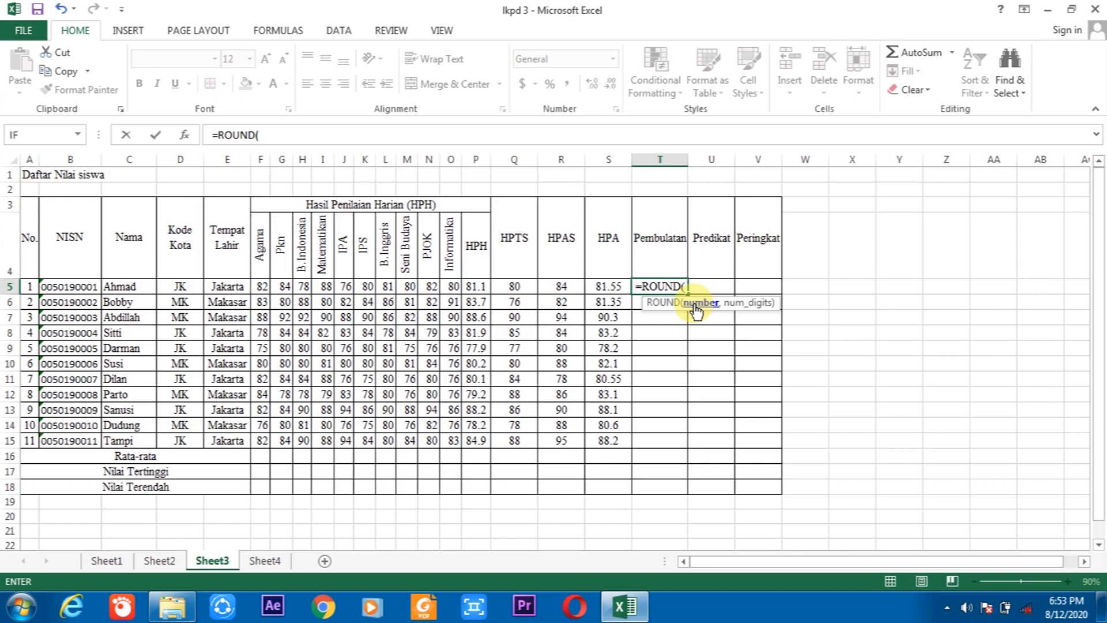
{"action": "left_click", "coordinate": [612, 287]}
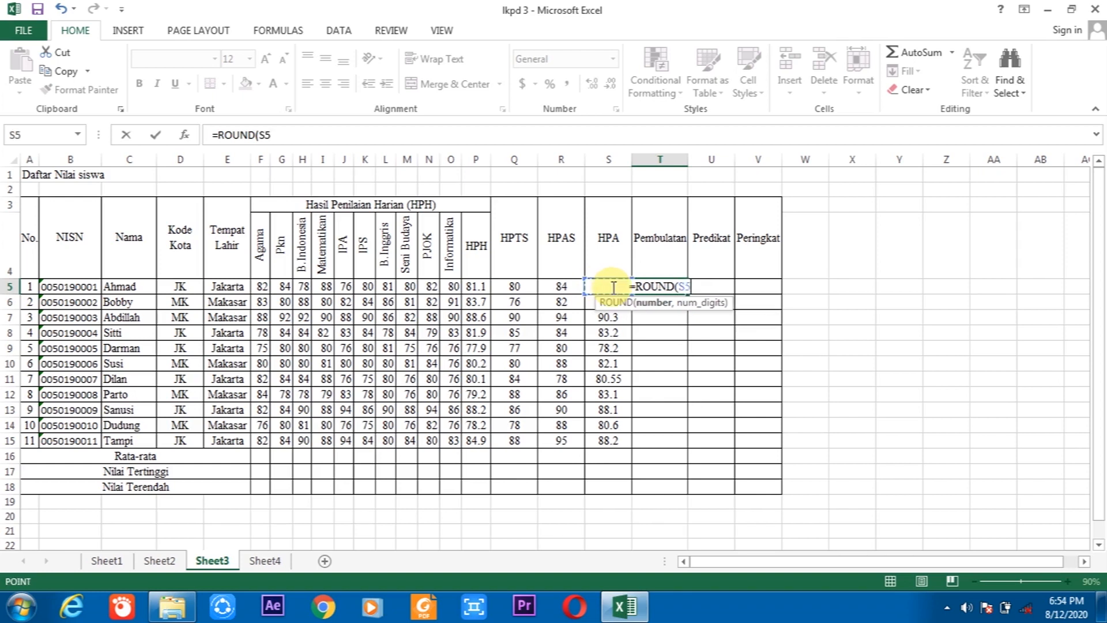
{"action": "type", "text": ","}
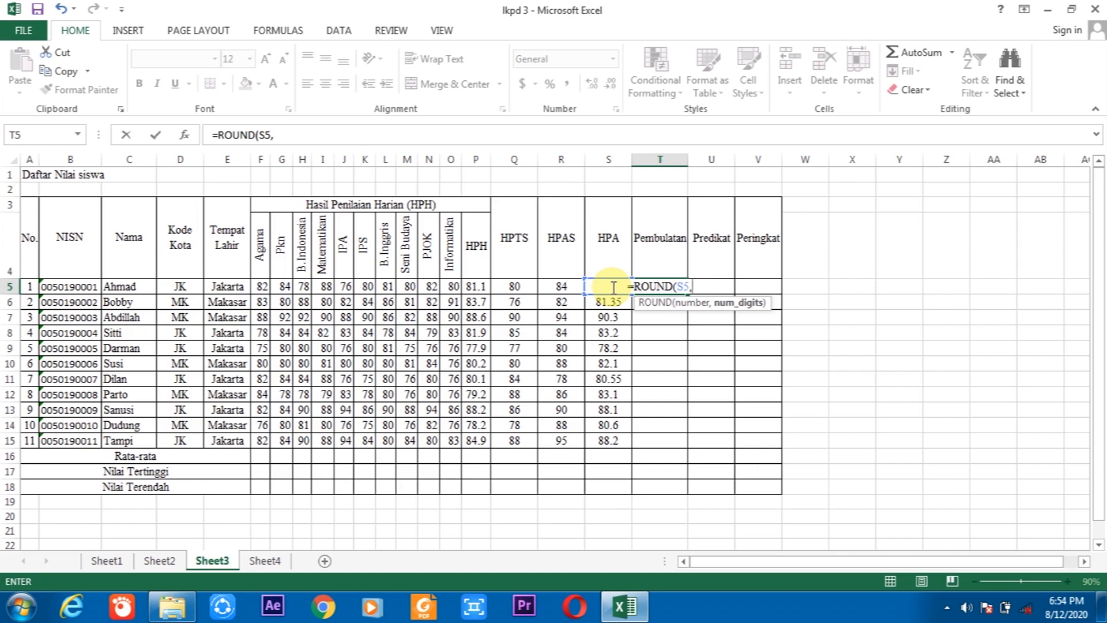
{"action": "type", "text": "2"}
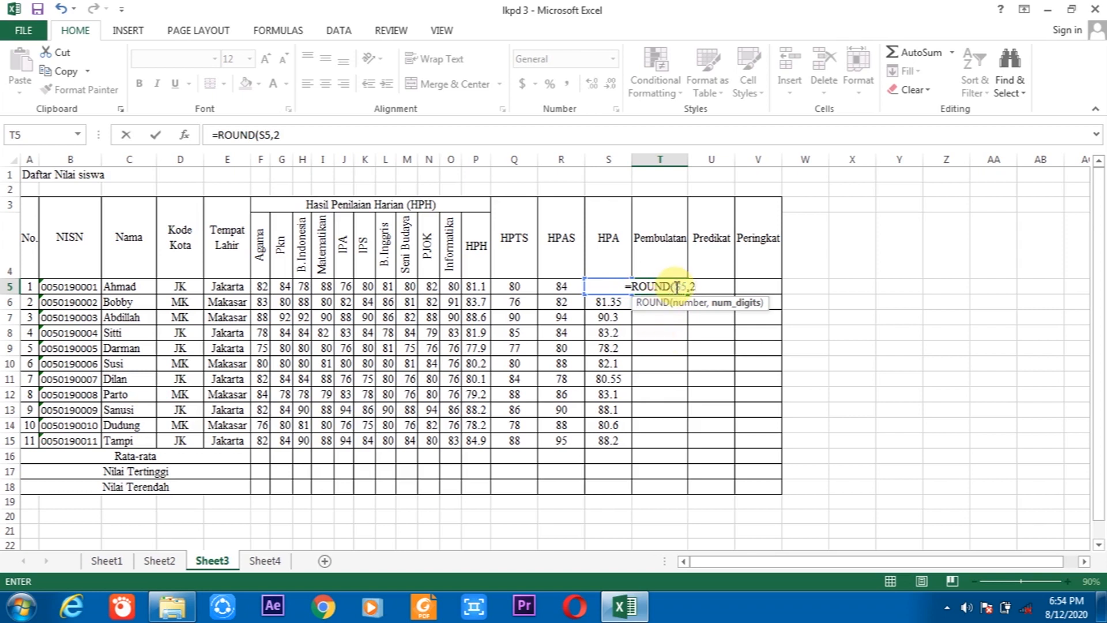
{"action": "key", "text": "BackSpace"}
{"action": "type", "text": "0"}
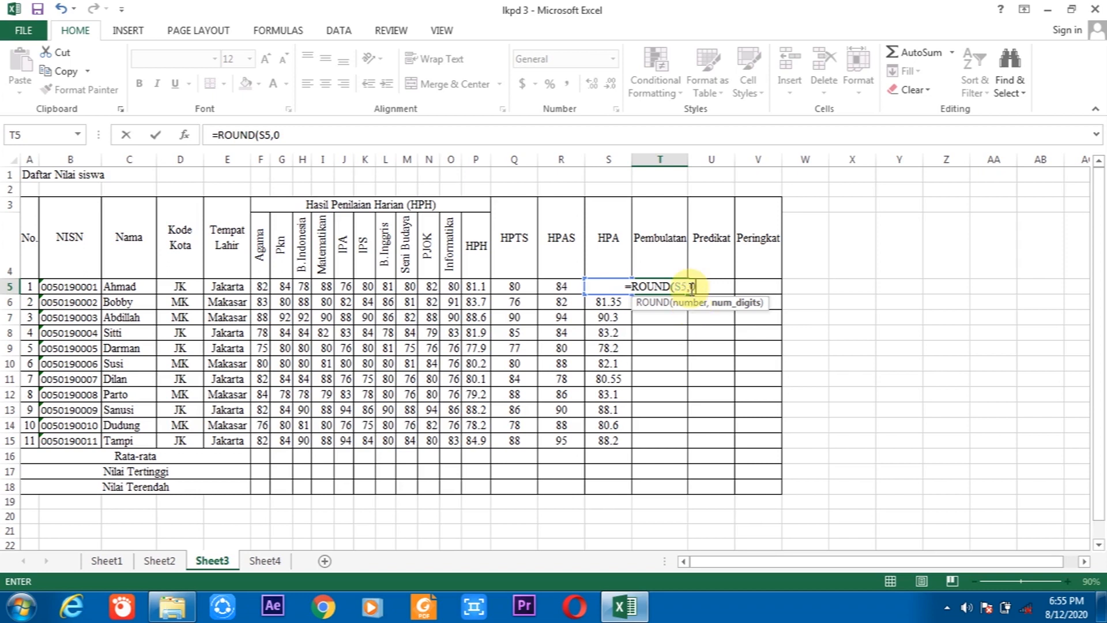
{"action": "key", "text": "Return"}
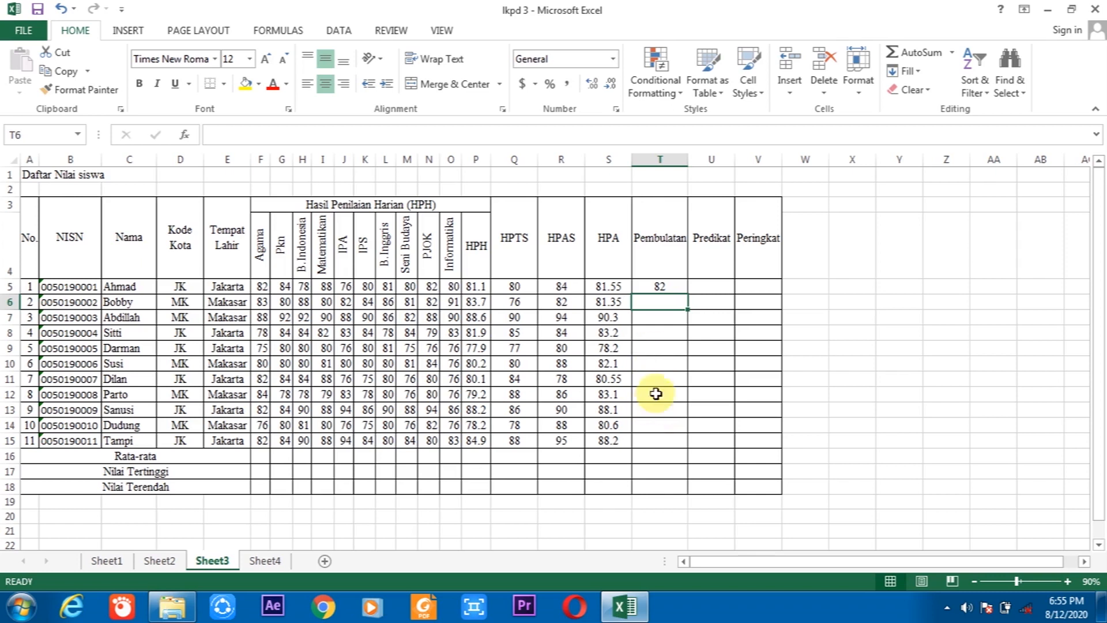
Copy the rounding formula from T5 down the Pembulatan column to T15
{"action": "left_click", "coordinate": [659, 288]}
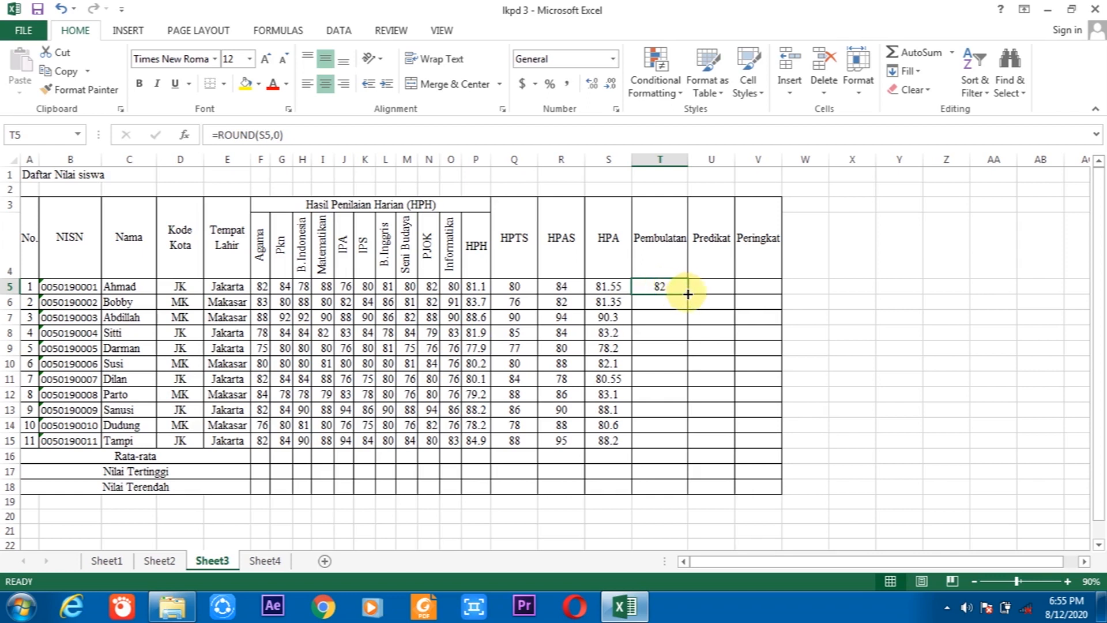
{"action": "left_click_drag", "start_coordinate": [688, 294], "coordinate": [666, 443]}
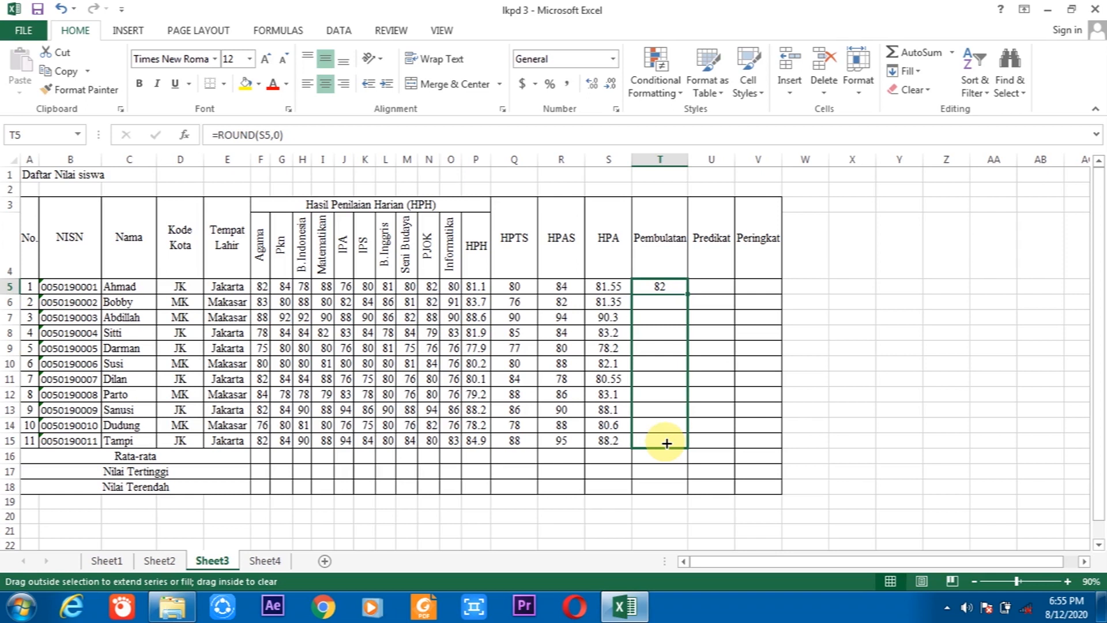
{"action": "left_click_drag", "start_coordinate": [667, 443], "coordinate": [665, 442]}
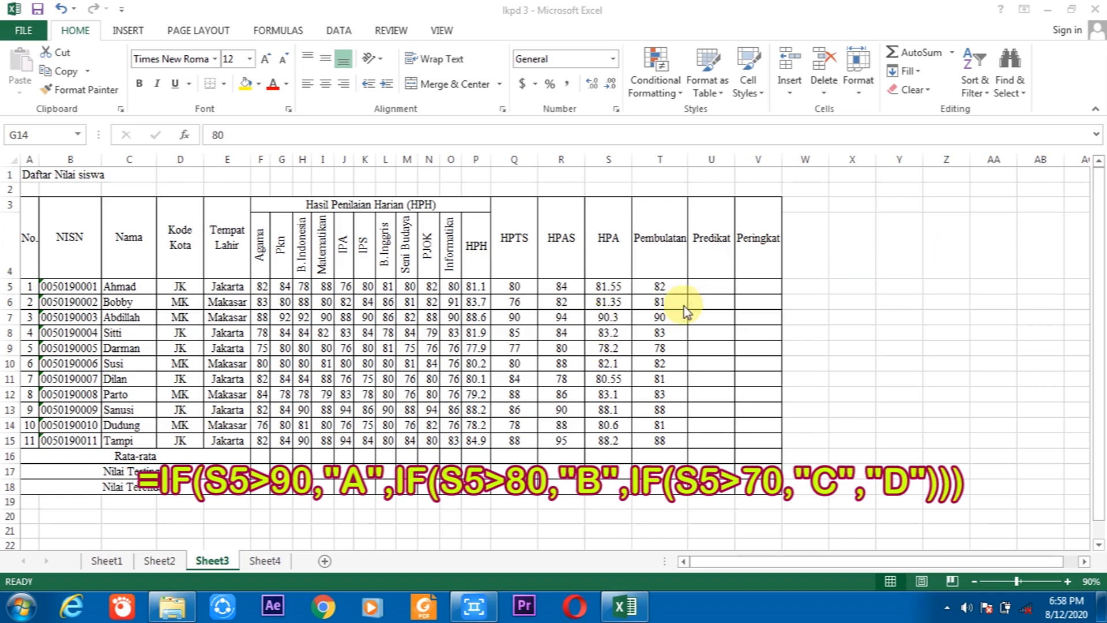
Start the grade formula in the first Predikat cell, U5, with =IF(S5>90,"A", so HPA scores above 90 give A
{"action": "left_click", "coordinate": [705, 285]}
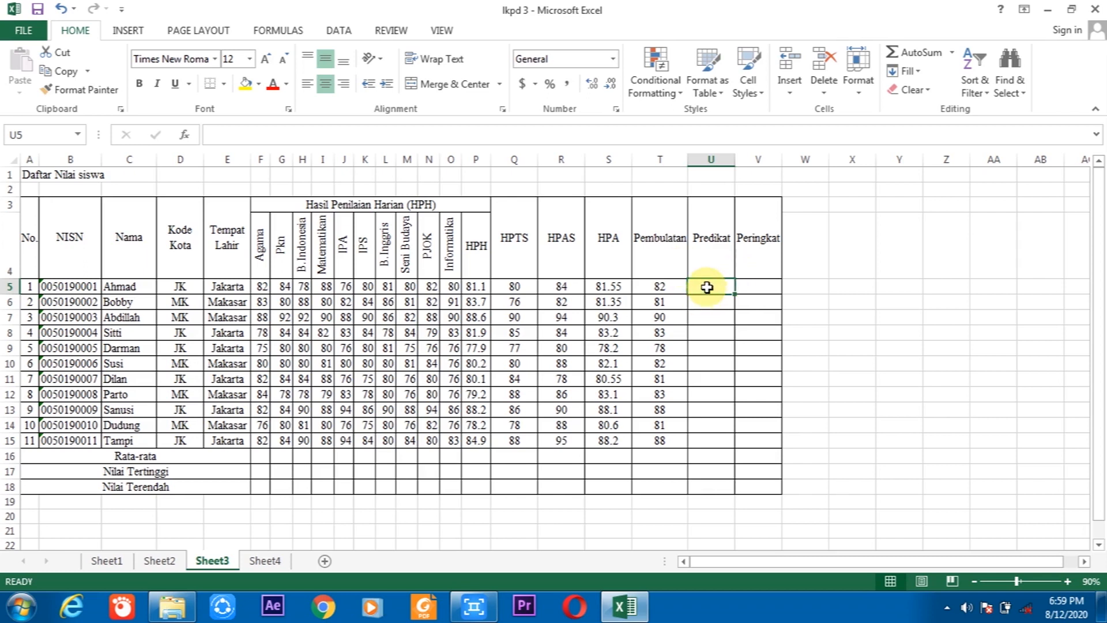
{"action": "type", "text": "="}
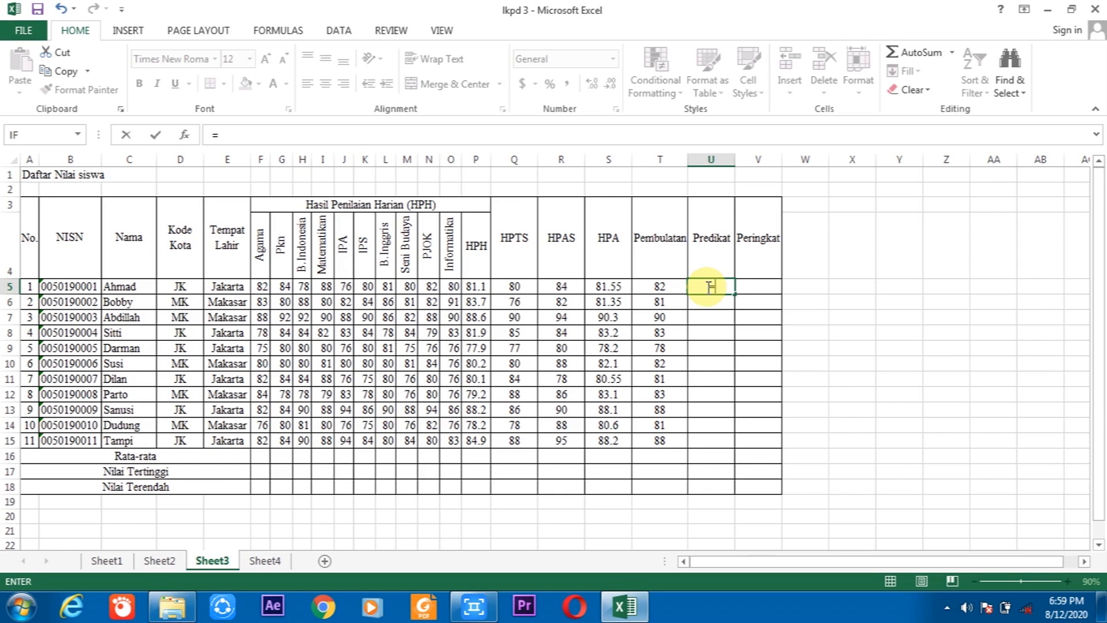
{"action": "type", "text": "if"}
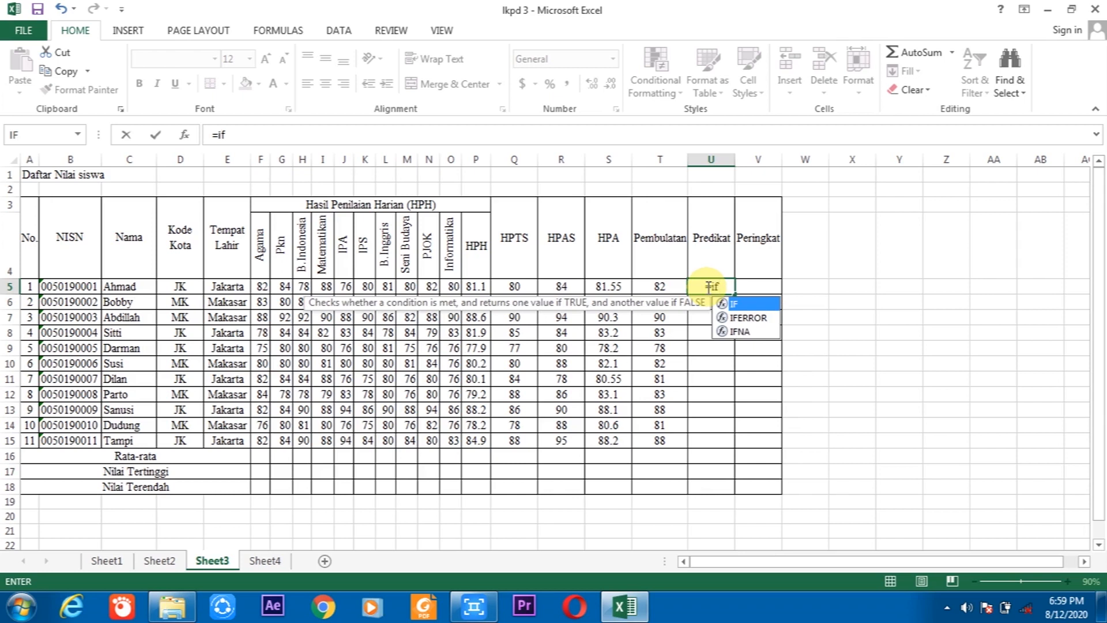
{"action": "type", "text": "("}
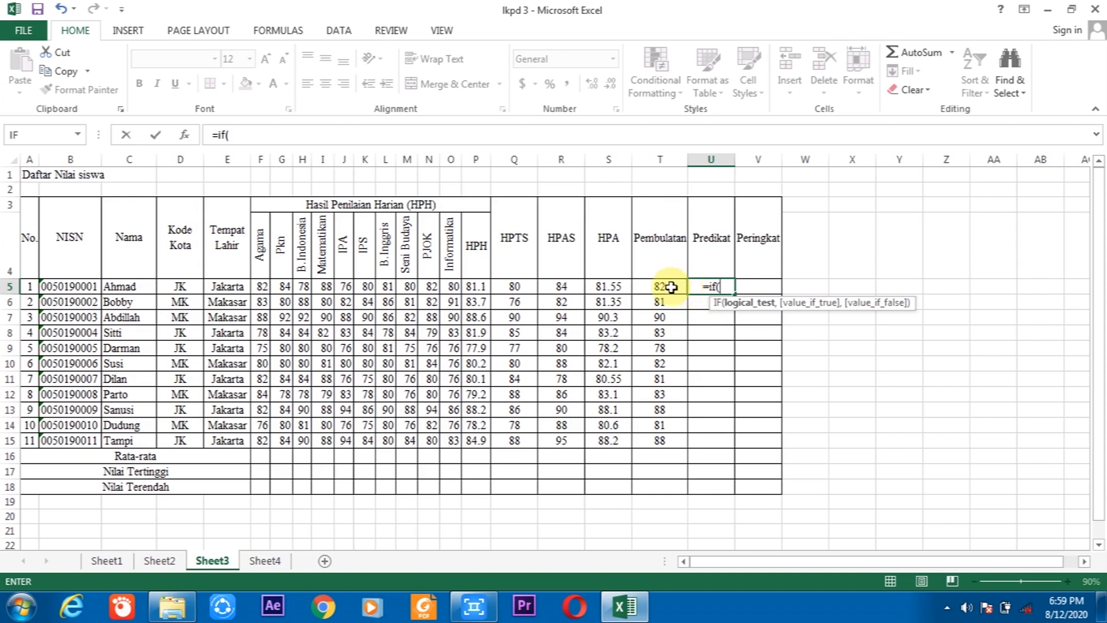
{"action": "left_click", "coordinate": [612, 285]}
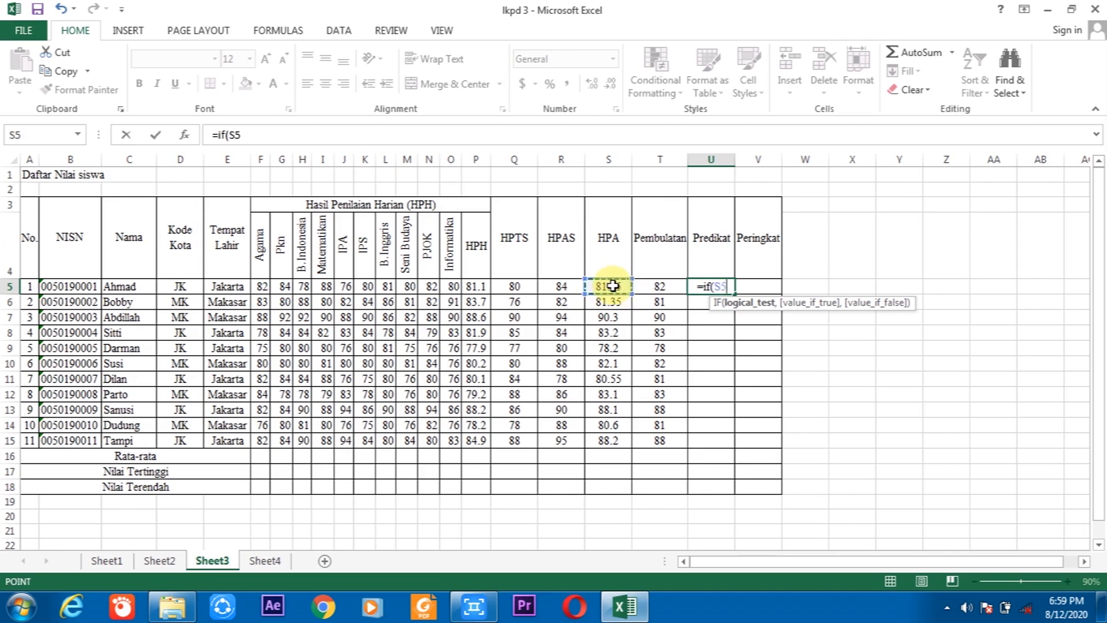
{"action": "type", "text": ">"}
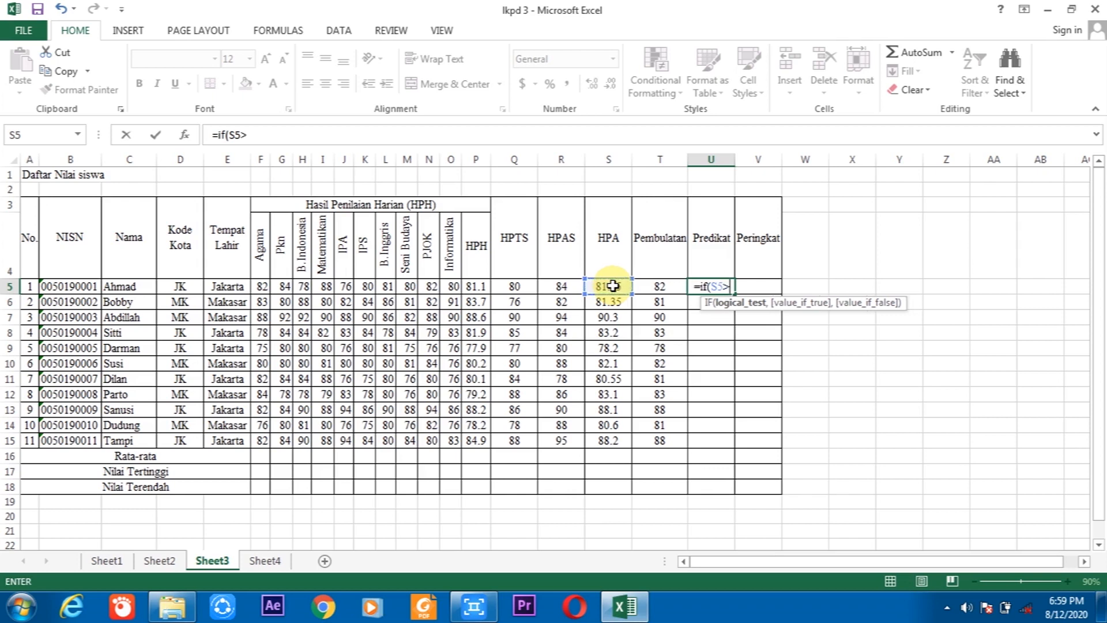
{"action": "type", "text": "90"}
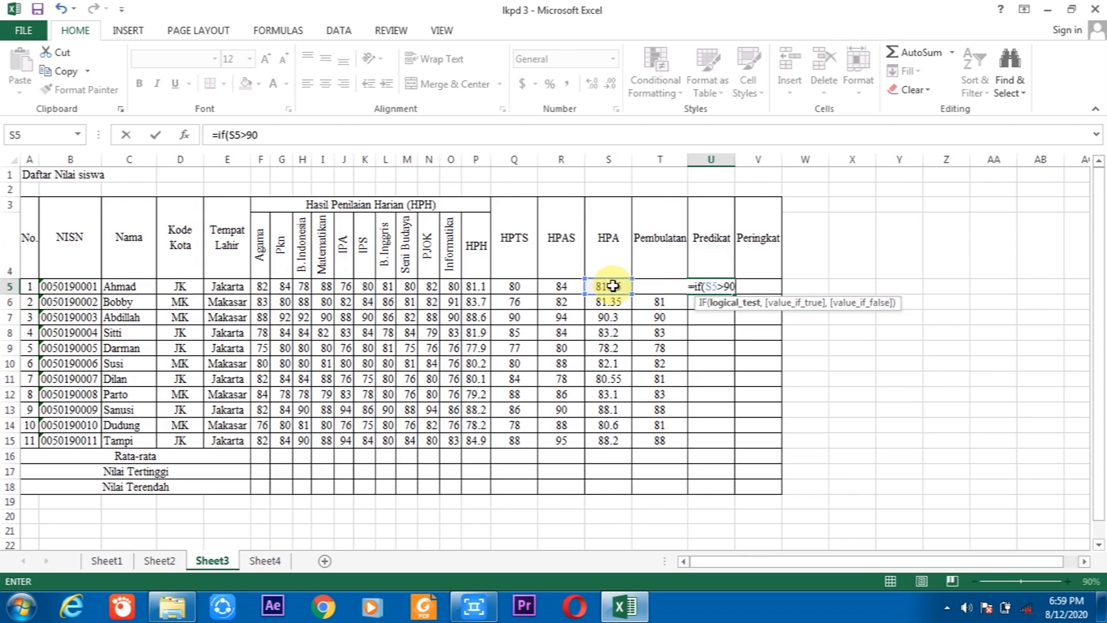
{"action": "type", "text": ","}
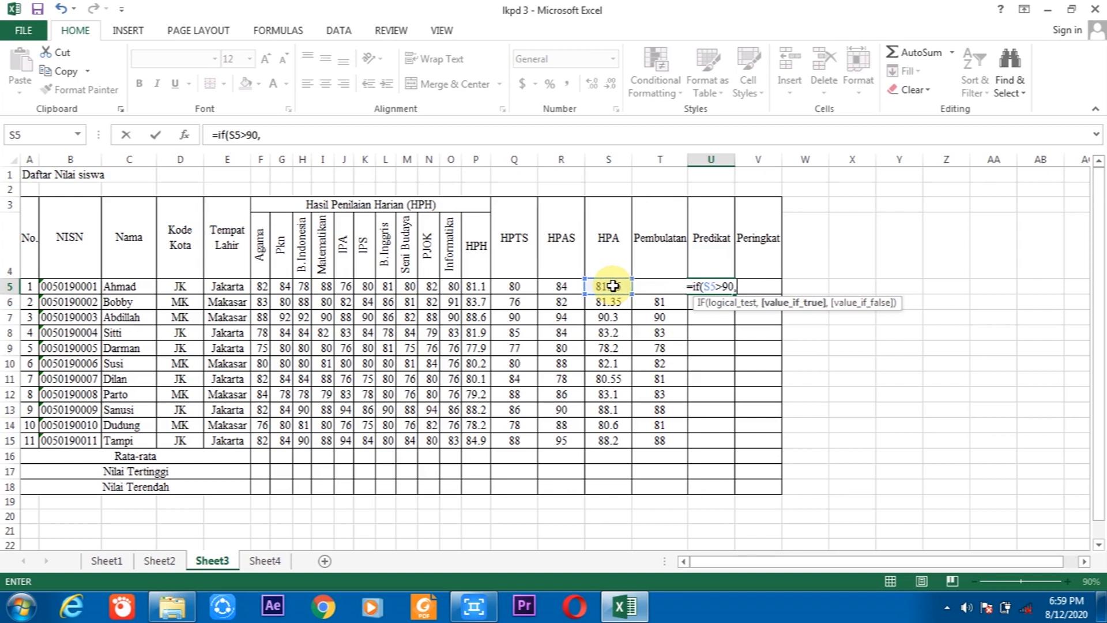
{"action": "type", "text": "\""}
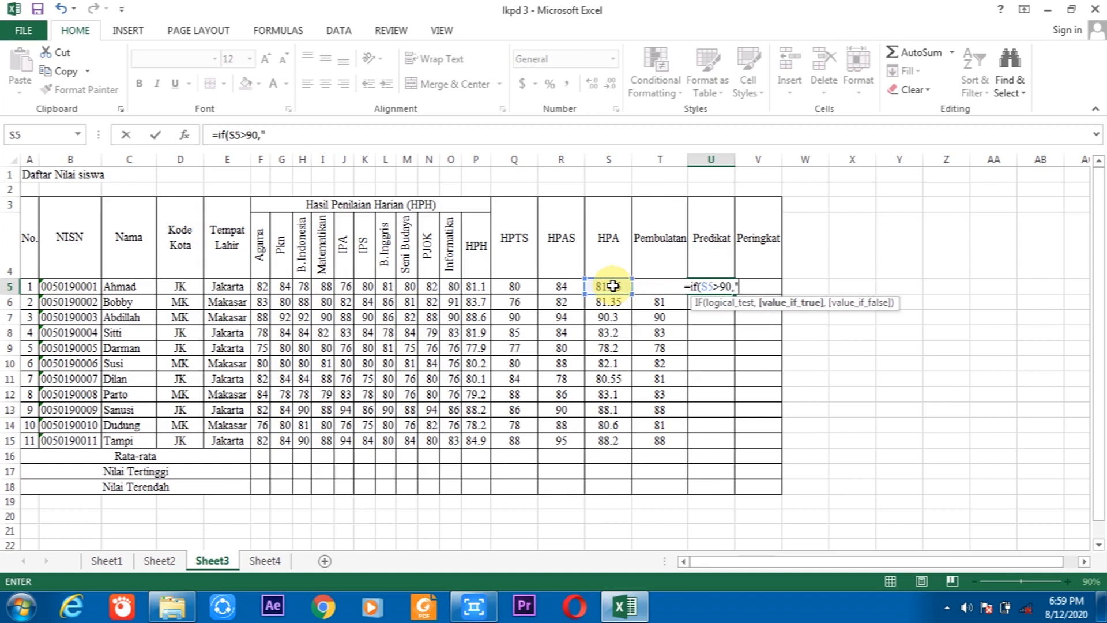
{"action": "type", "text": "A"}
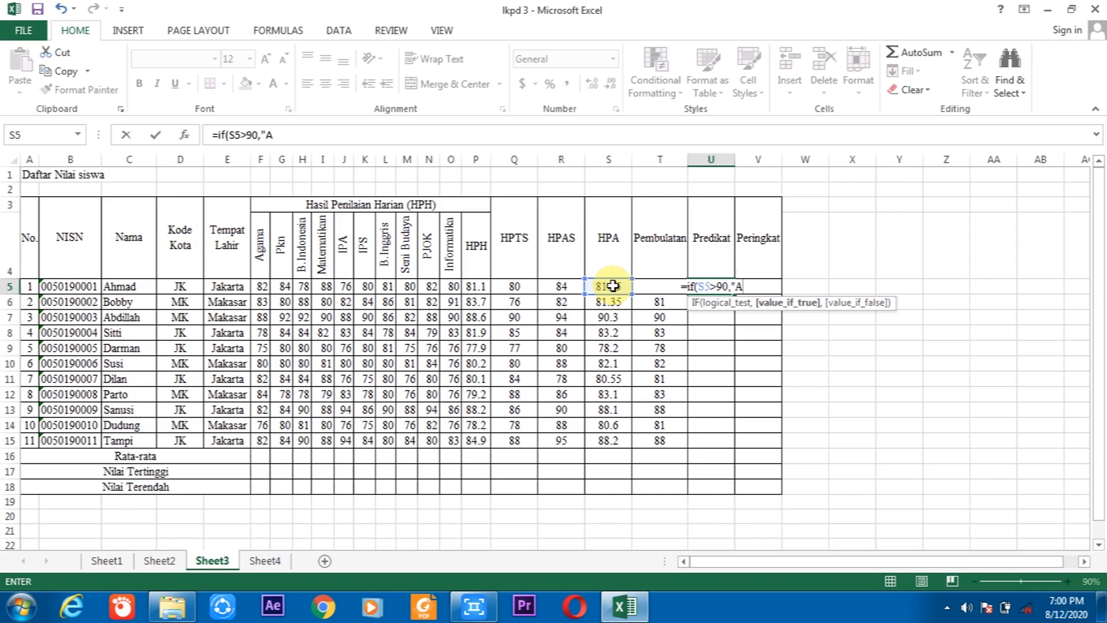
{"action": "type", "text": "\""}
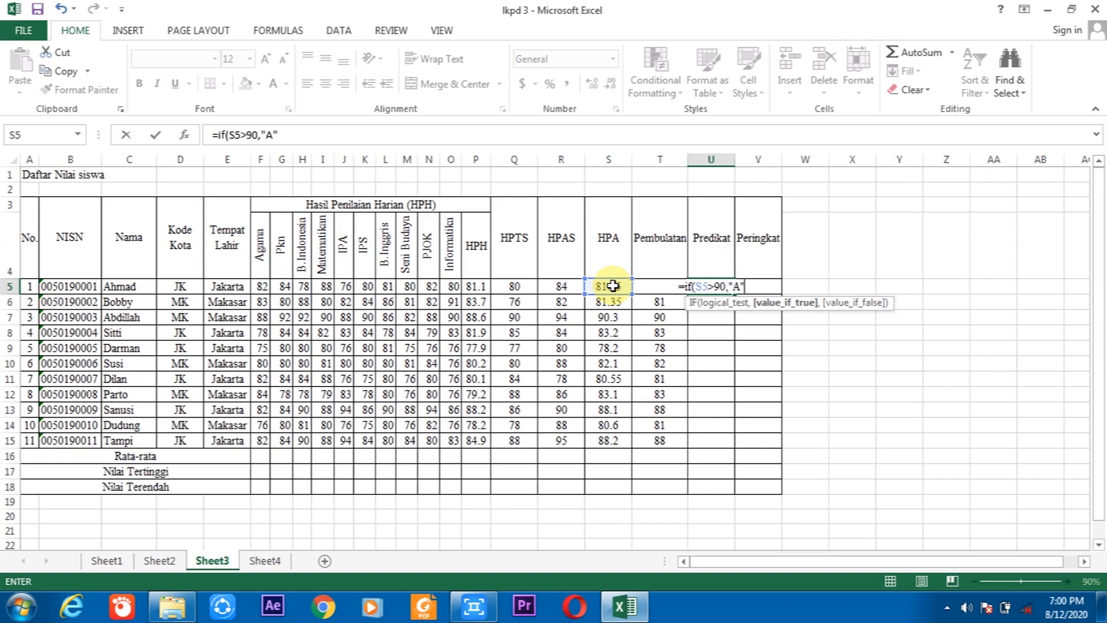
{"action": "type", "text": ","}
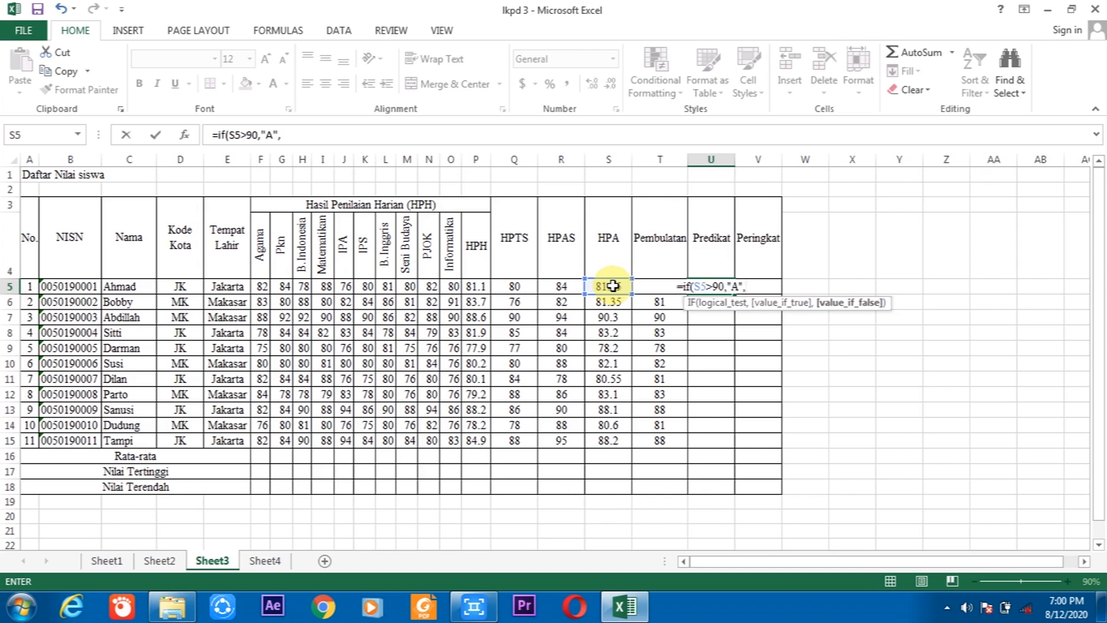
Extend the U5 grade formula with a nested IF(S5>80,"B", so HPA scores above 80 give B
{"action": "type", "text": "if"}
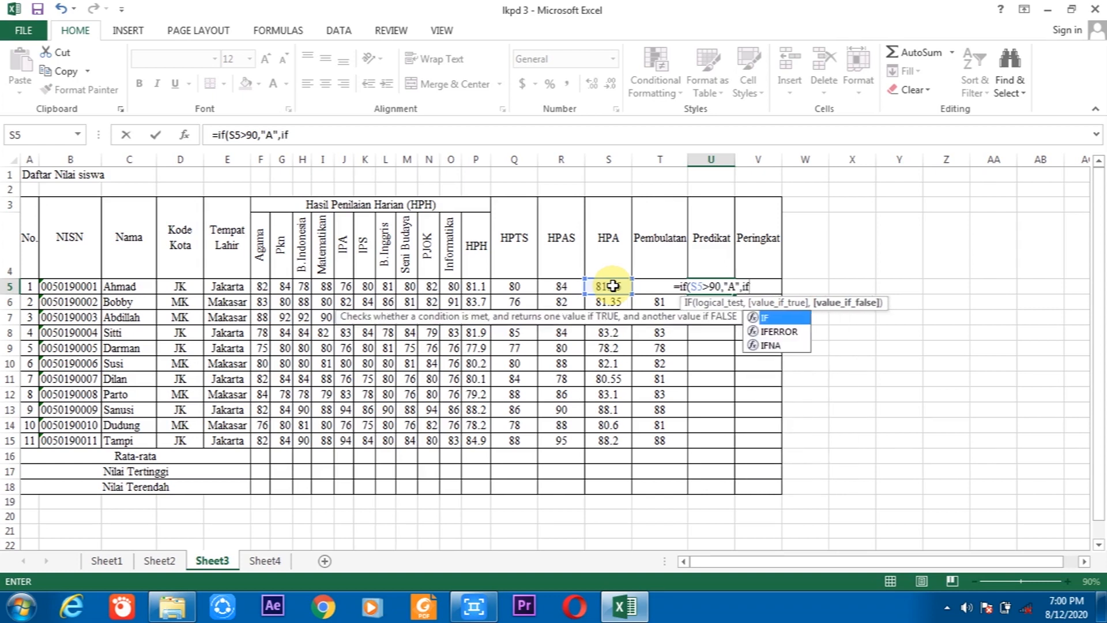
{"action": "type", "text": "("}
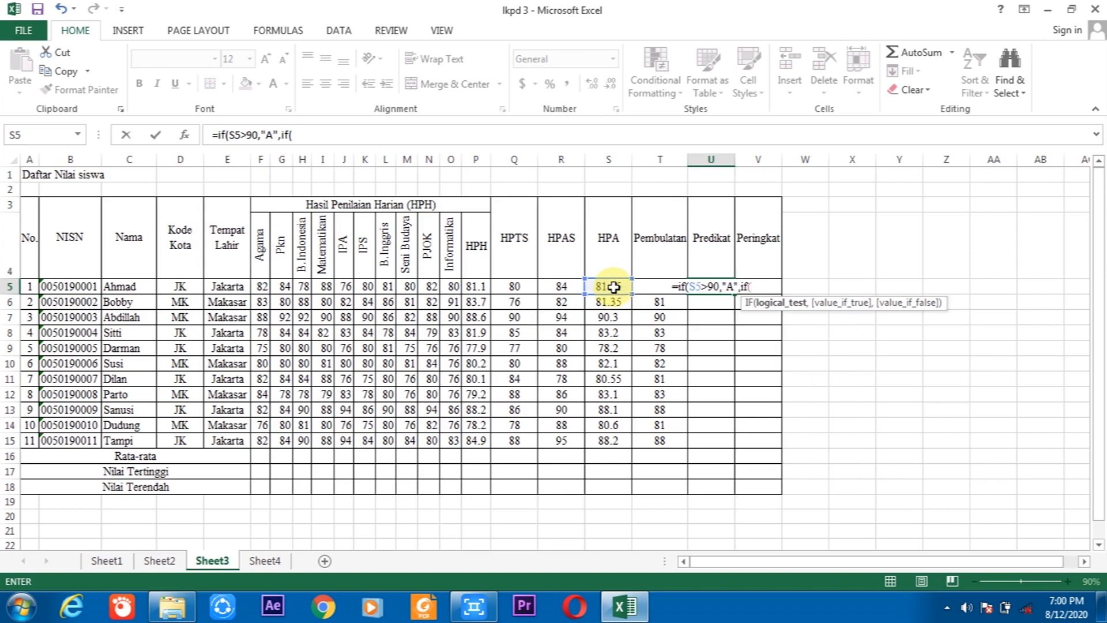
{"action": "left_click", "coordinate": [613, 287]}
{"action": "type", "text": ">"}
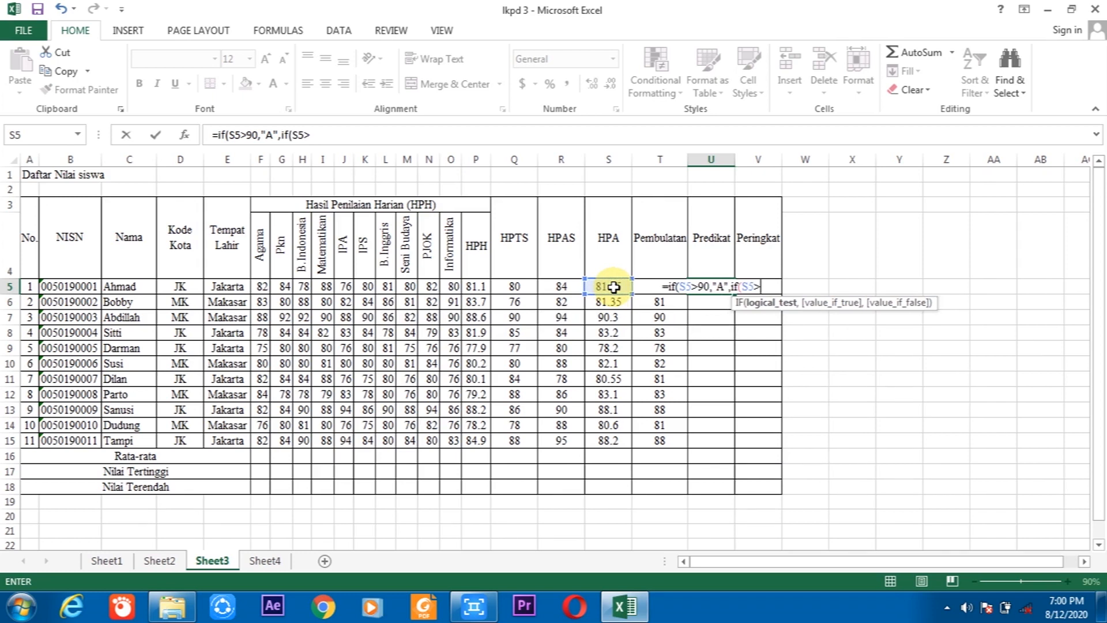
{"action": "type", "text": "80-"}
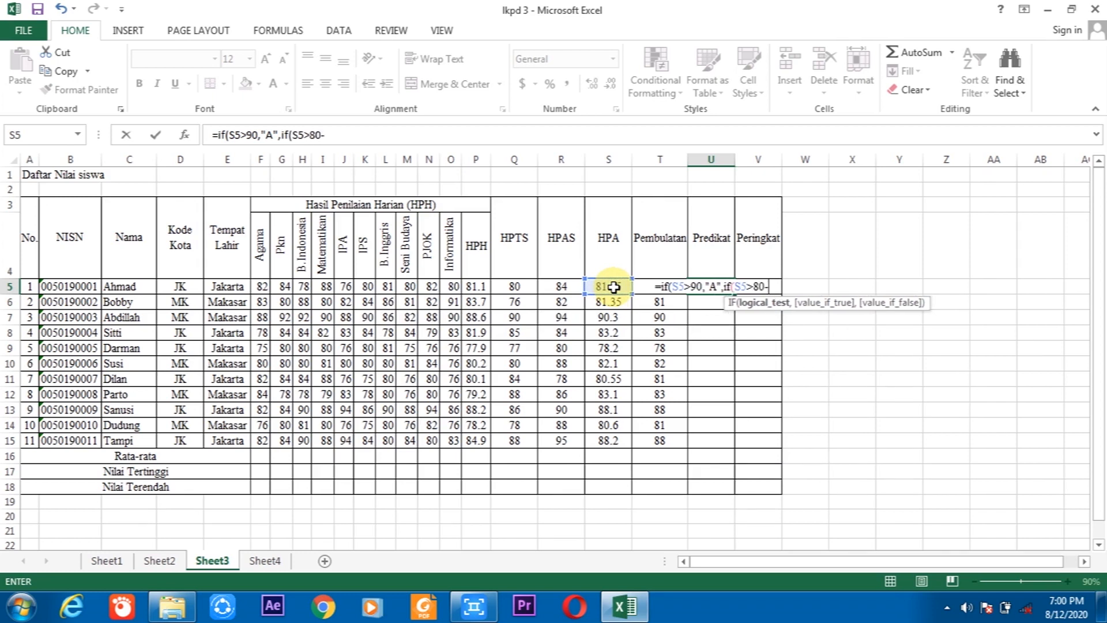
{"action": "key", "text": "BackSpace"}
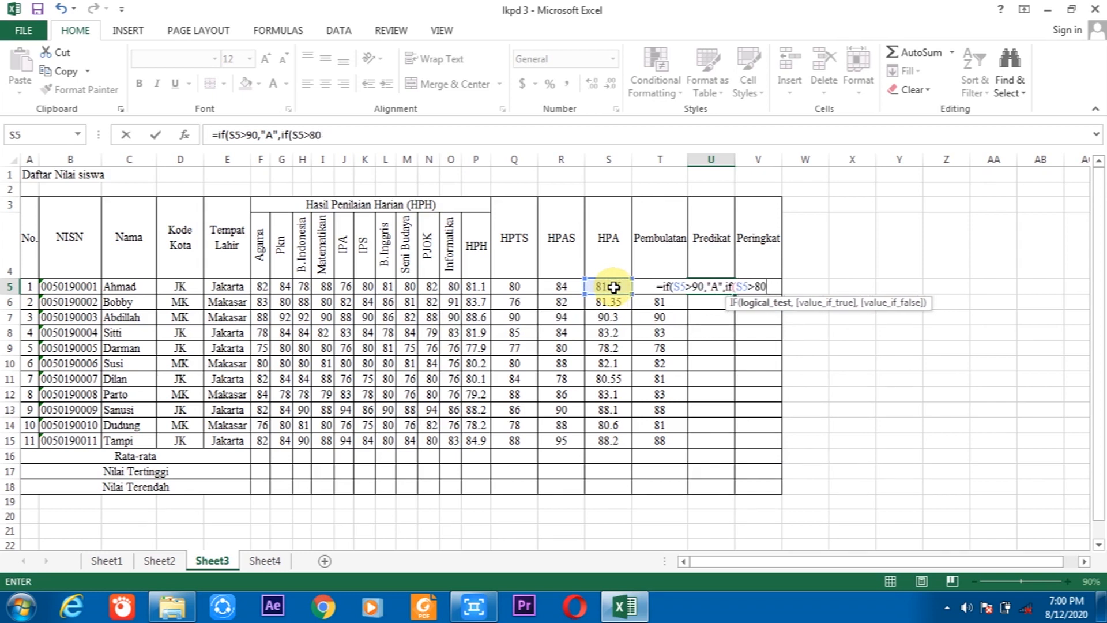
{"action": "type", "text": ","}
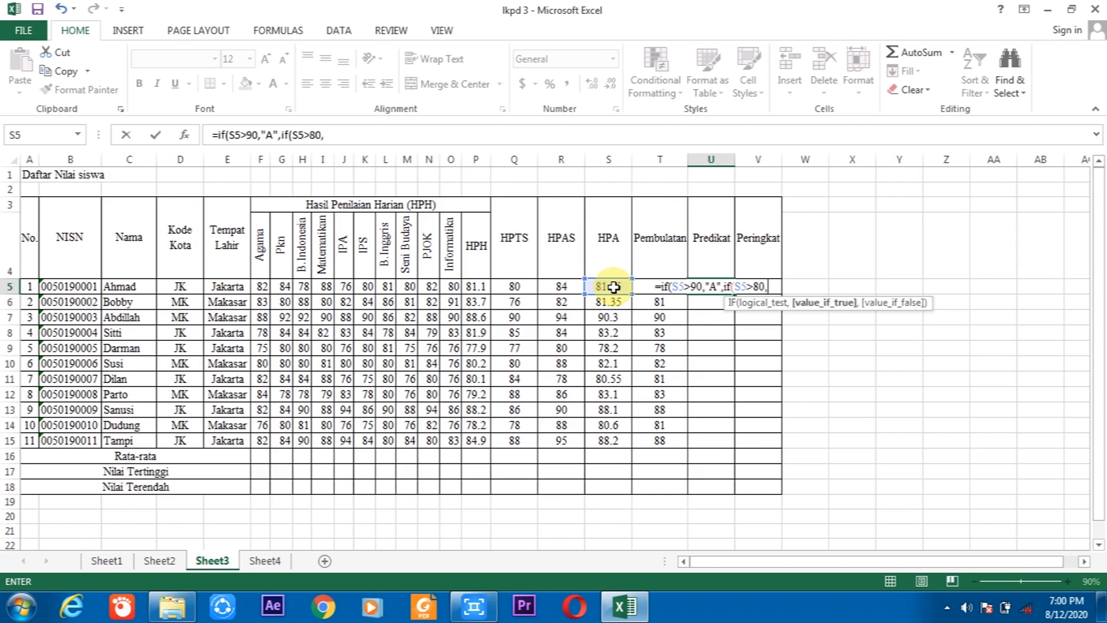
{"action": "type", "text": "\"B"}
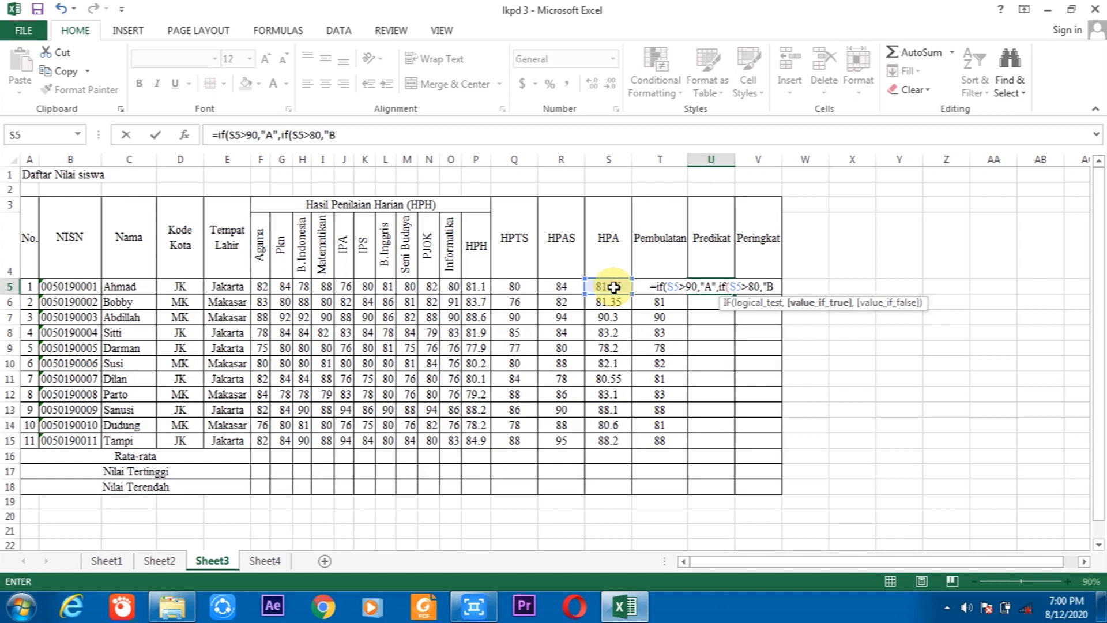
{"action": "type", "text": "\""}
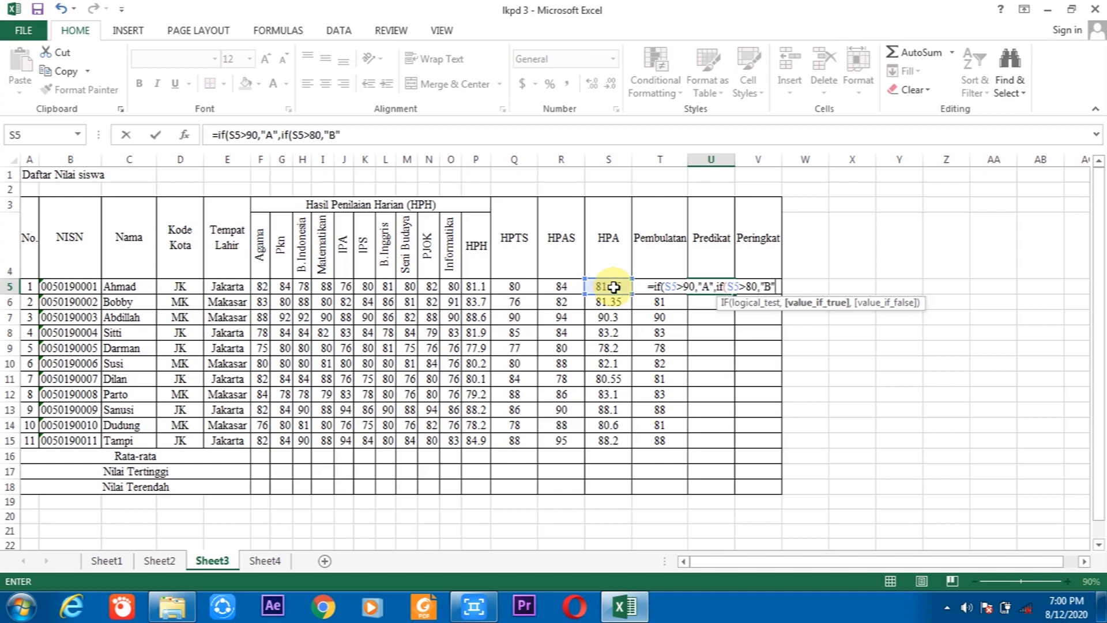
{"action": "type", "text": ","}
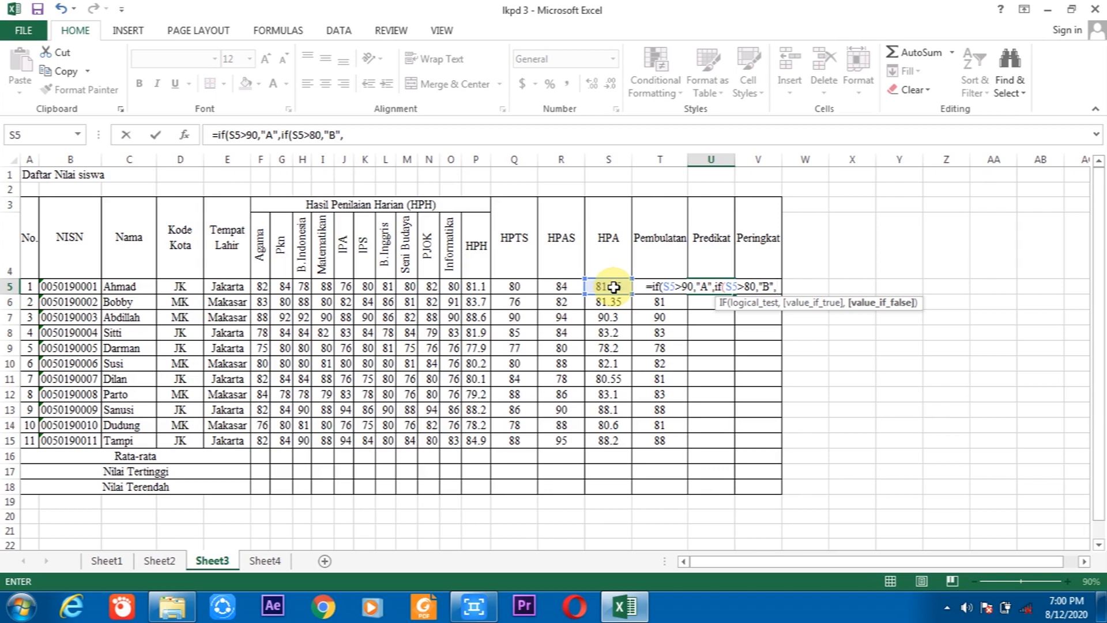
Finish the U5 grade formula with a nested IF(S5>70,"C","D" and enter it, accepting the correction that adds the closing parentheses
{"action": "type", "text": "if"}
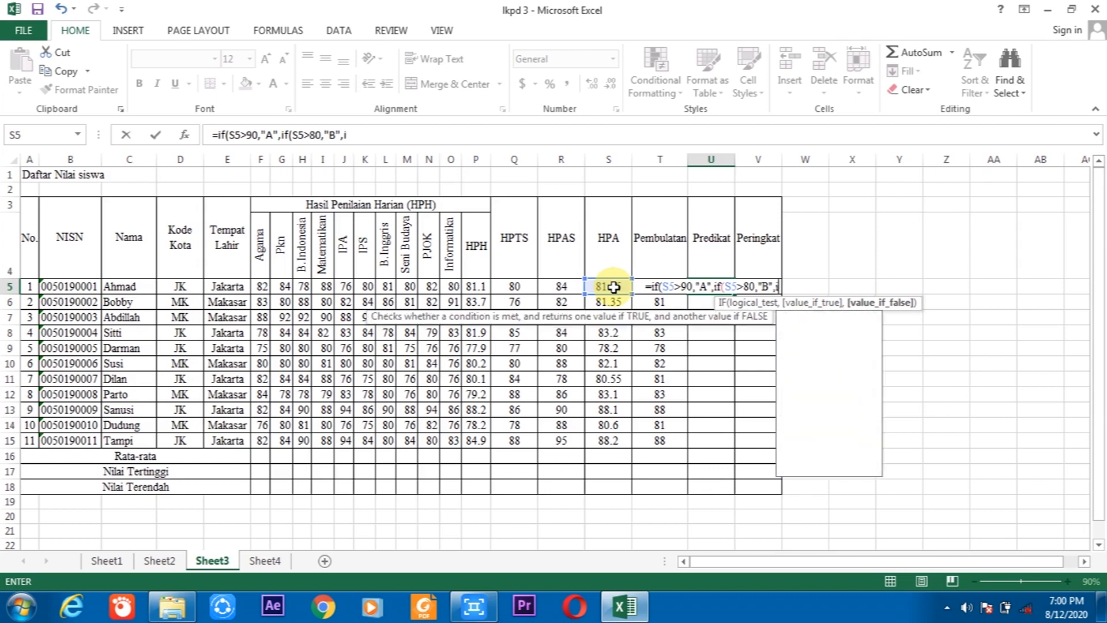
{"action": "type", "text": "("}
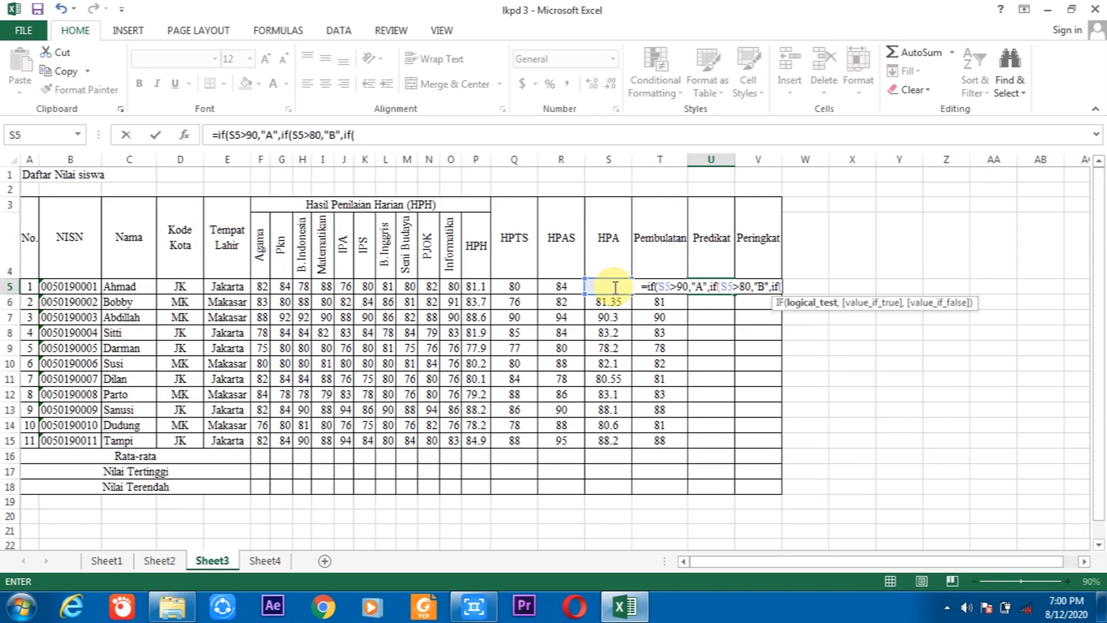
{"action": "left_click", "coordinate": [668, 288]}
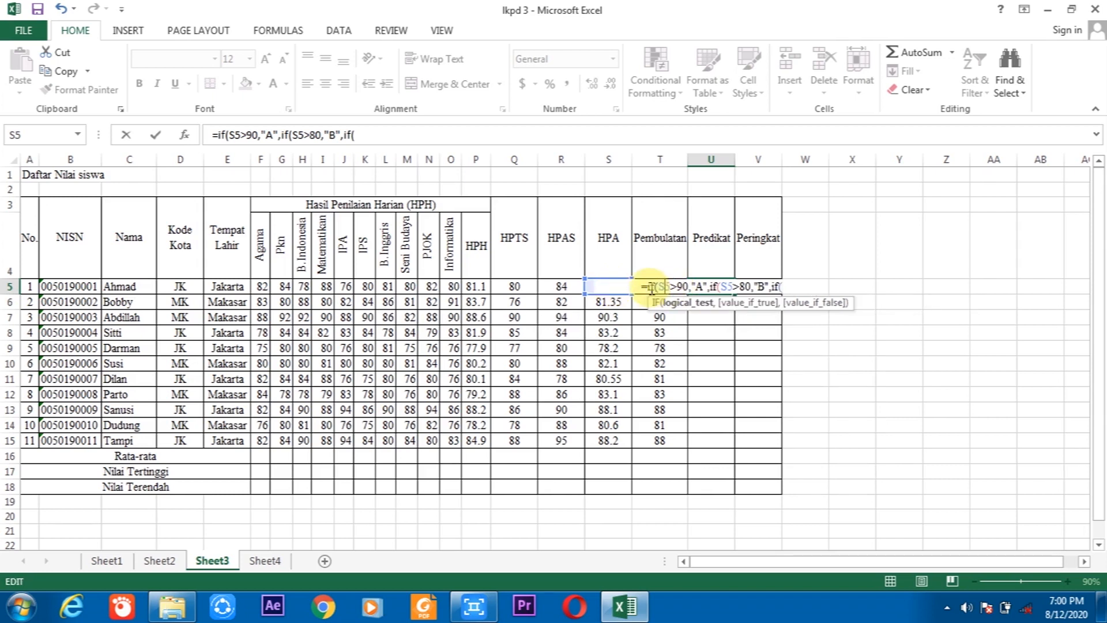
{"action": "left_click", "coordinate": [787, 287]}
{"action": "type", "text": "S5"}
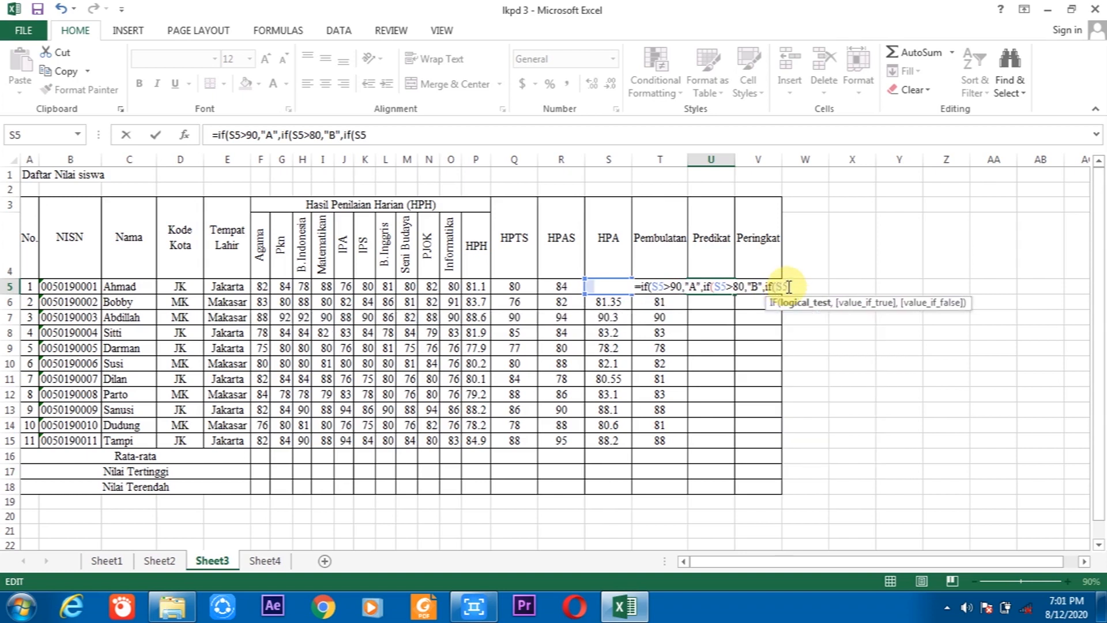
{"action": "type", "text": ">70,\""}
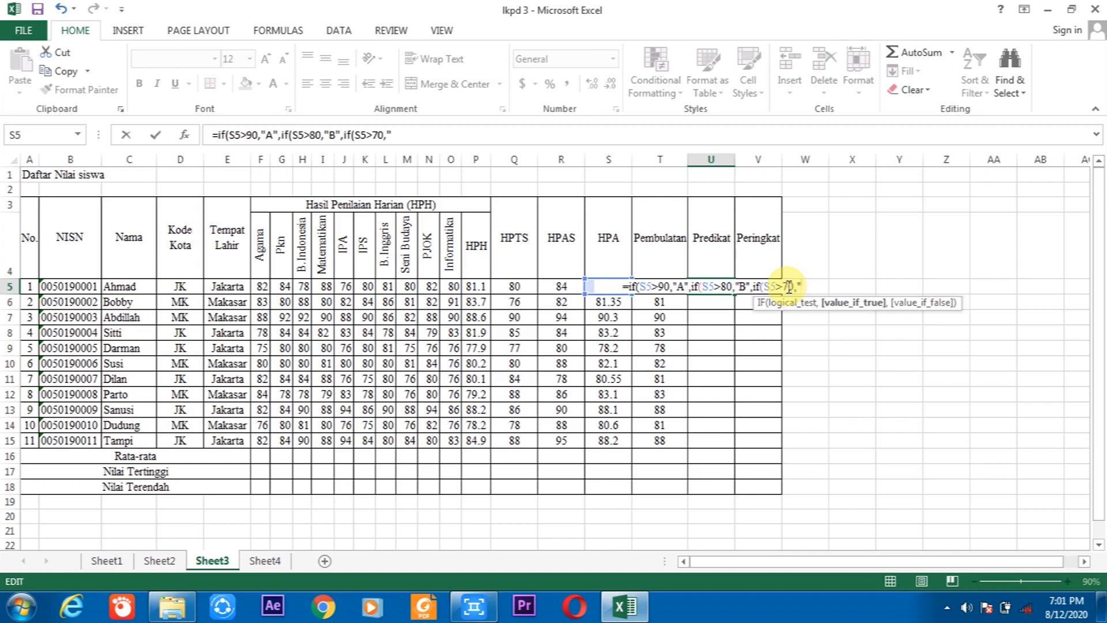
{"action": "type", "text": "C"}
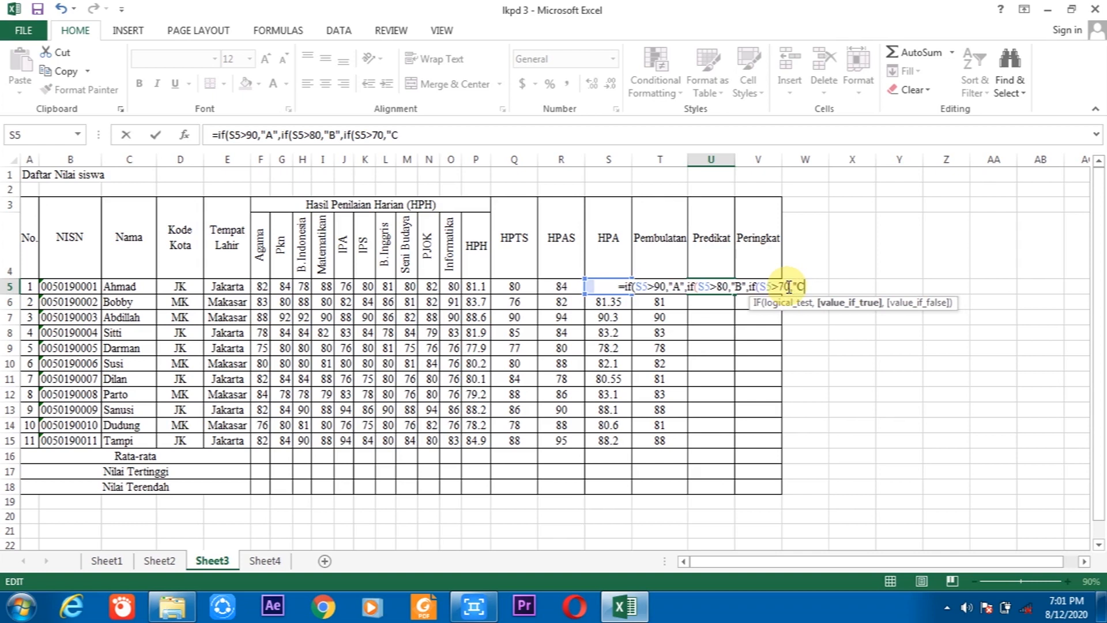
{"action": "type", "text": "\""}
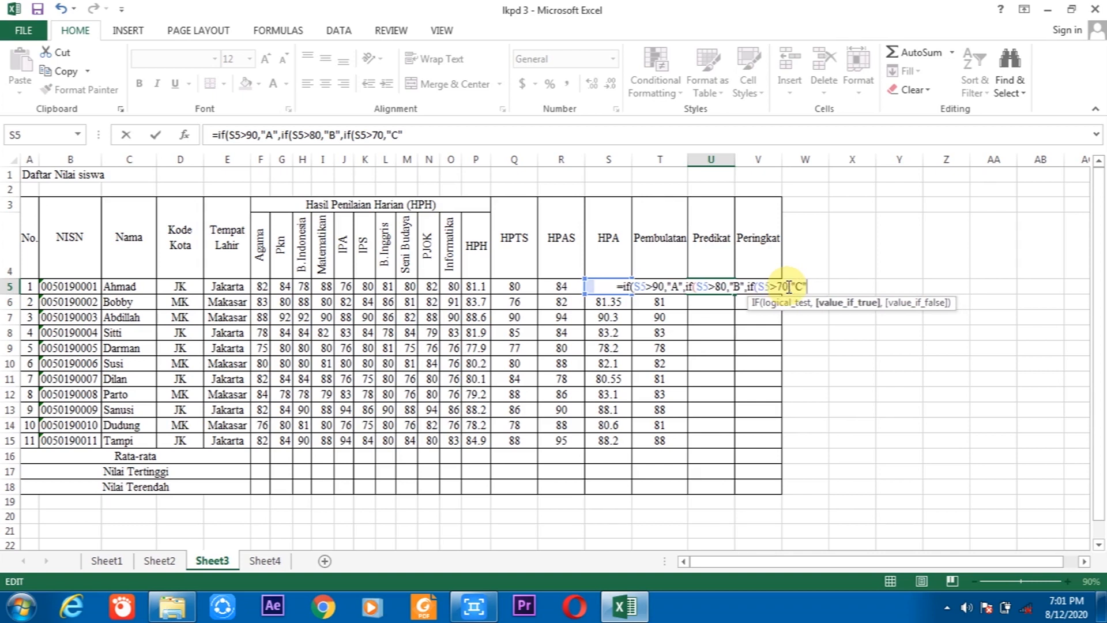
{"action": "type", "text": ","}
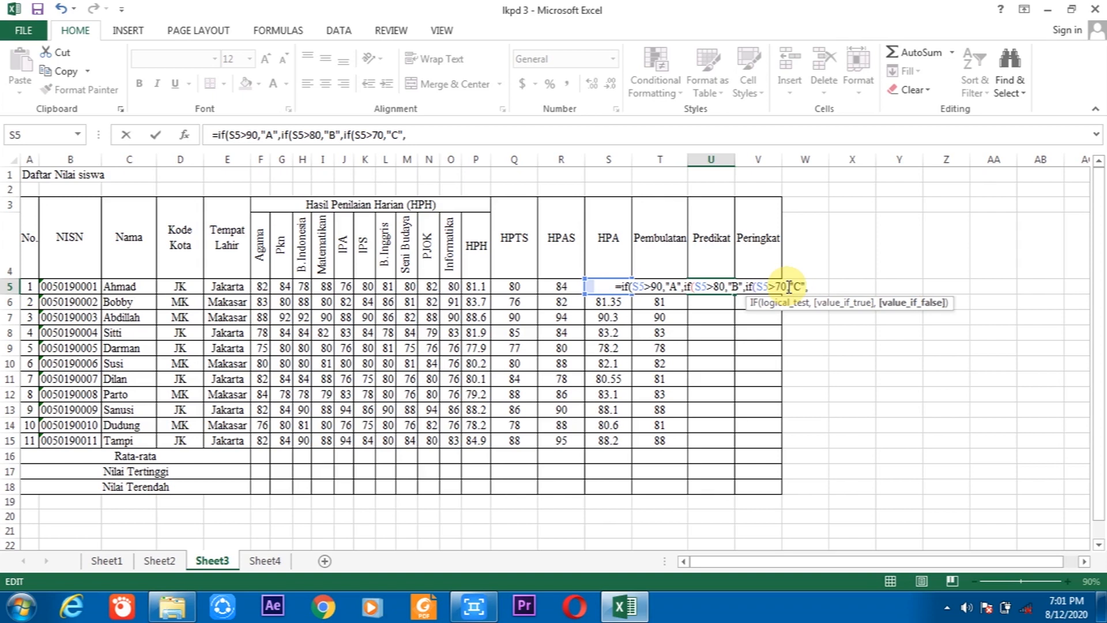
{"action": "type", "text": "\""}
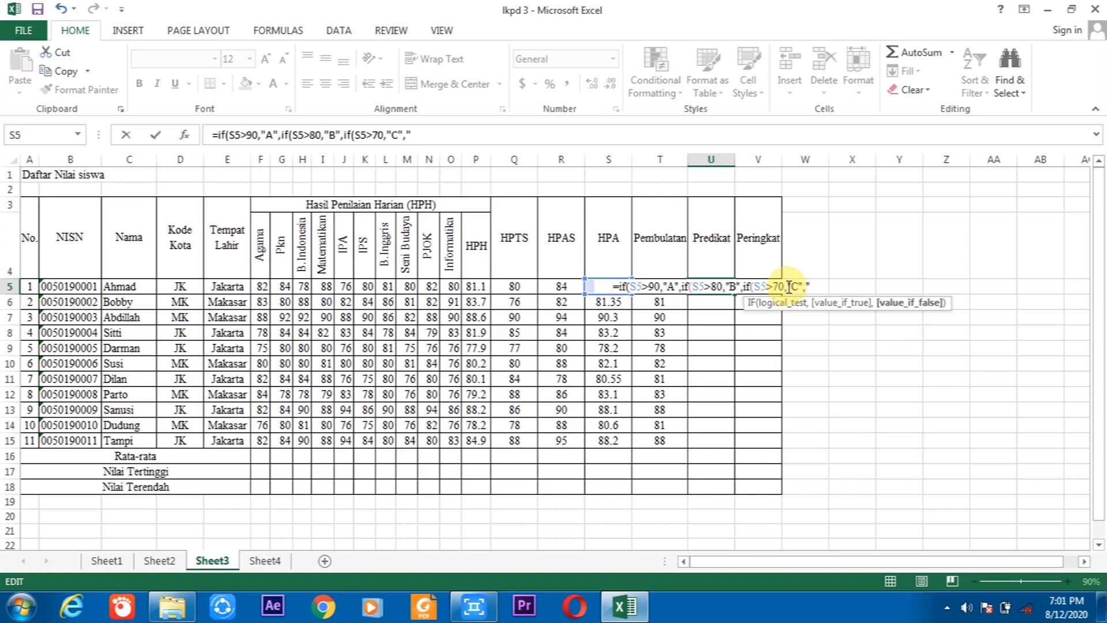
{"action": "type", "text": "D"}
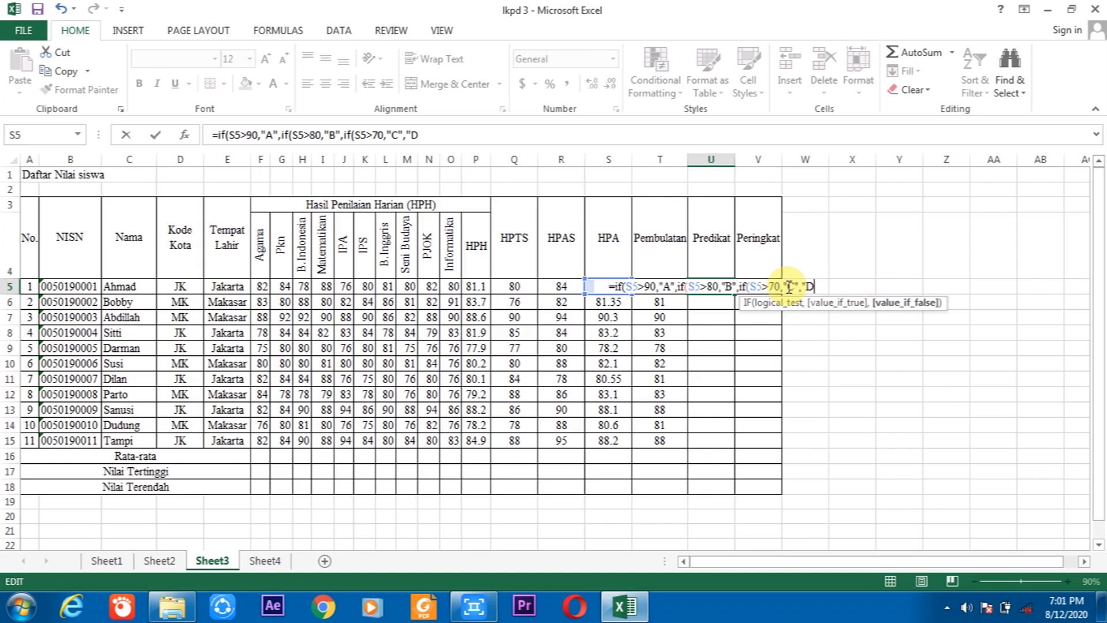
{"action": "type", "text": "\""}
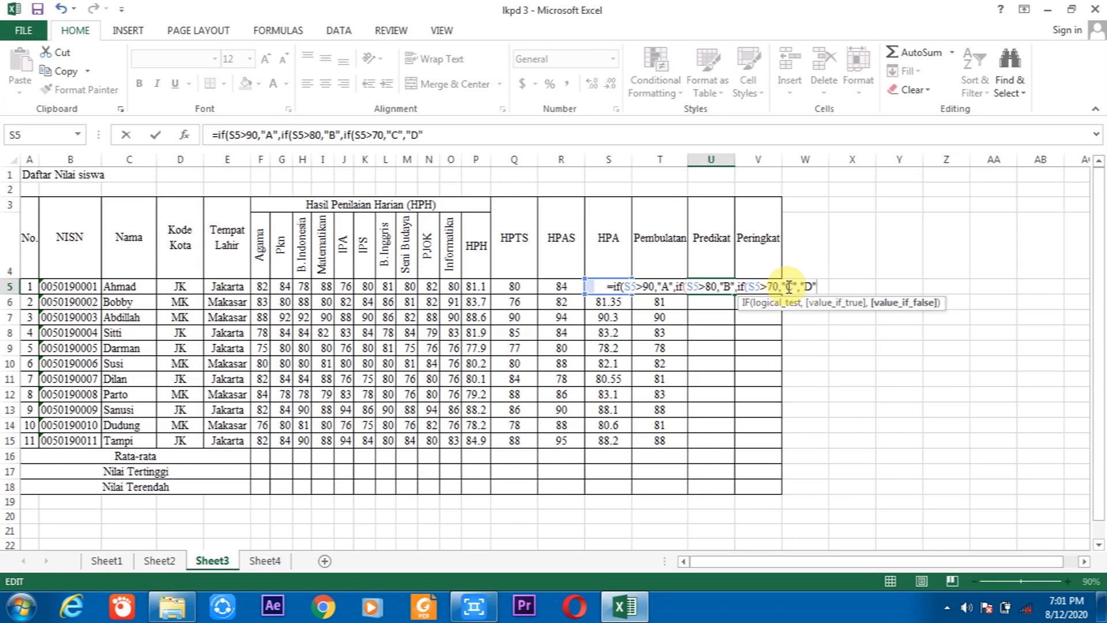
{"action": "key", "text": "Return"}
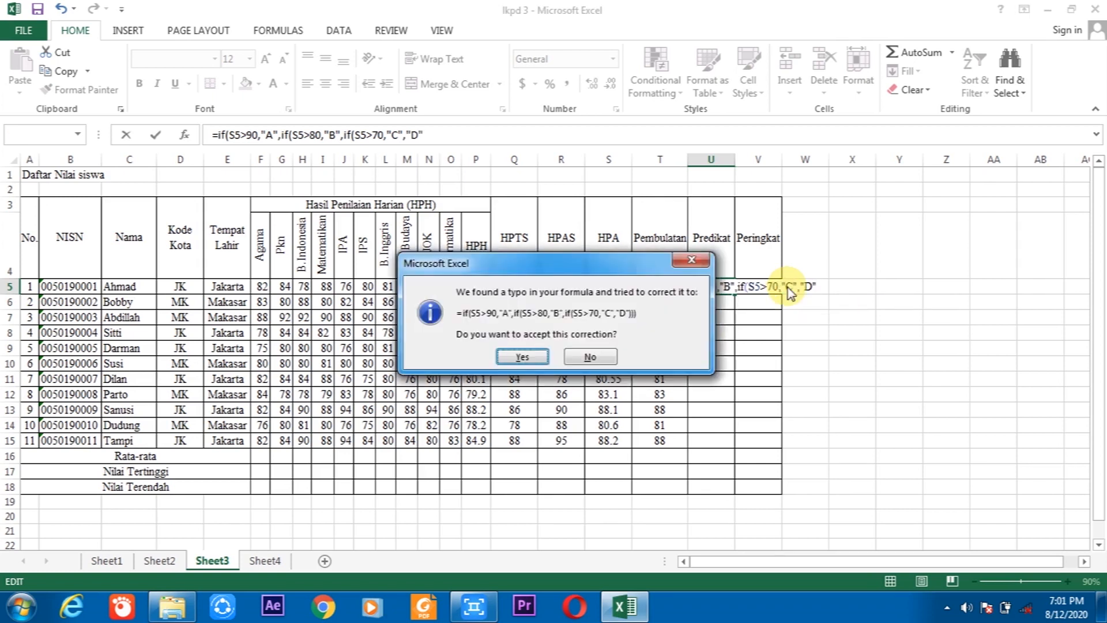
{"action": "left_click", "coordinate": [522, 357]}
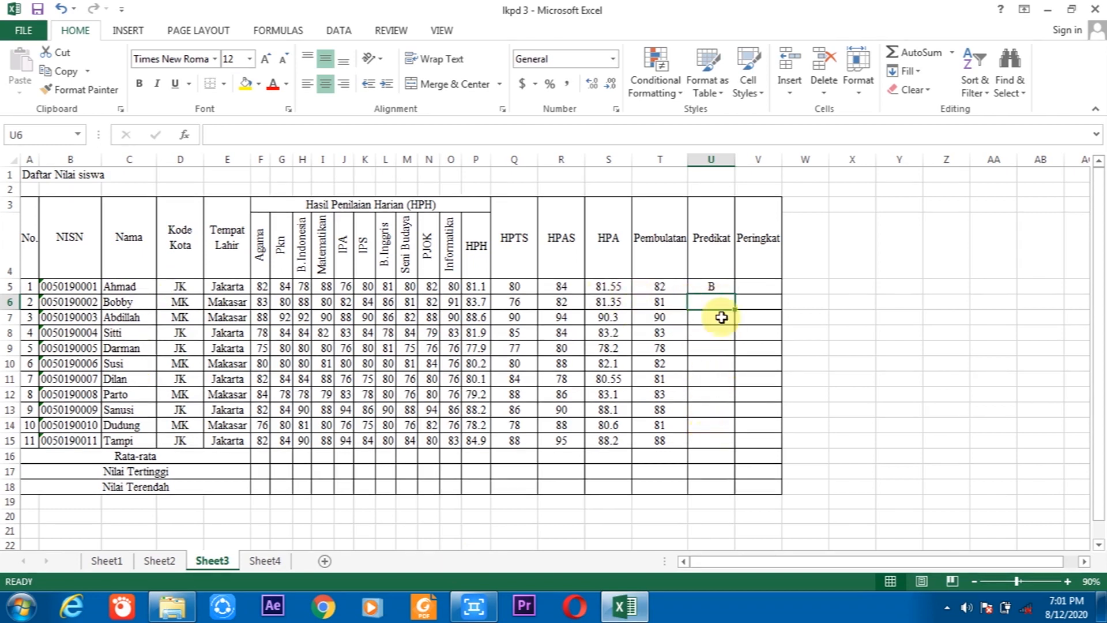
Copy the grade formula from U5 down the Predikat column to U15
{"action": "left_click", "coordinate": [721, 283]}
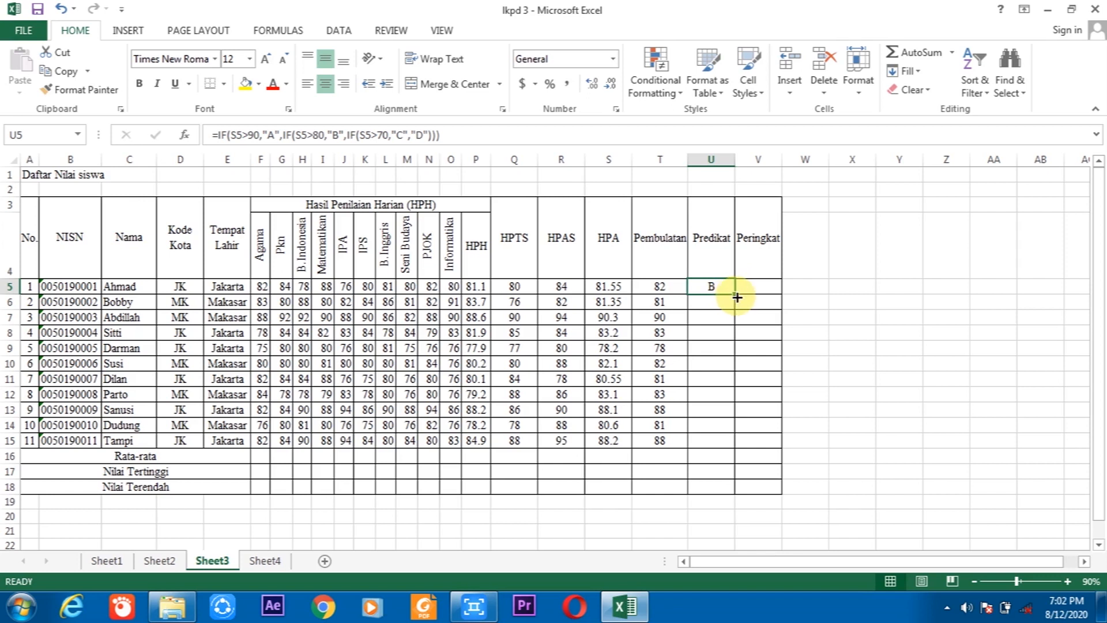
{"action": "left_click_drag", "start_coordinate": [737, 297], "coordinate": [715, 445]}
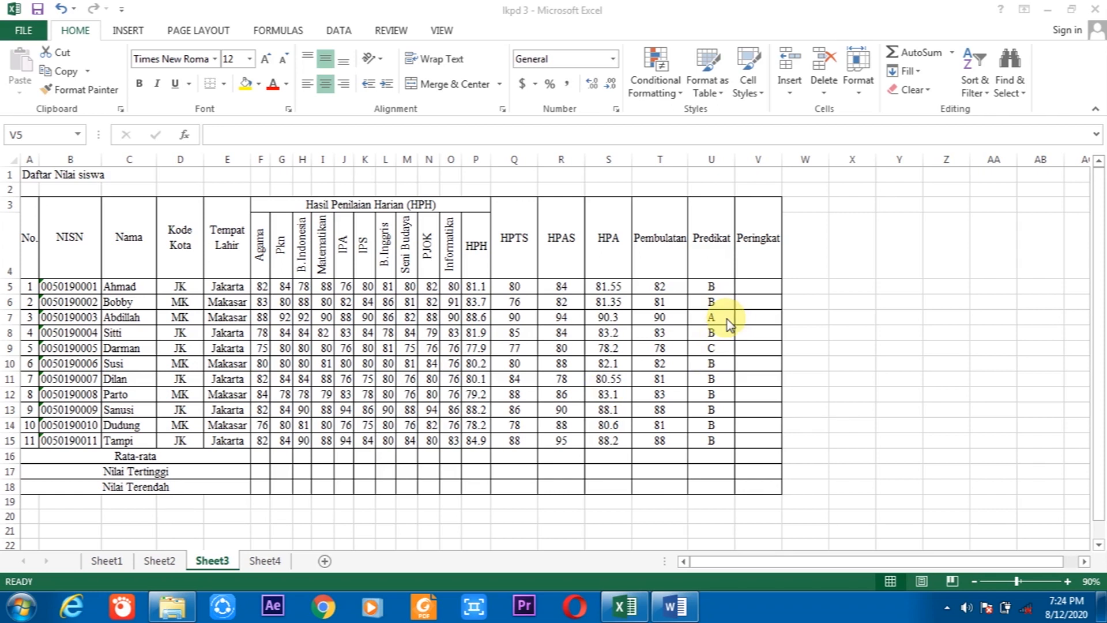
Rank the HPA scores with =RANK(S5,S5:S15) in the first Peringkat cell, V5, and copy the formula down to V15
{"action": "double_click", "coordinate": [756, 290]}
{"action": "type", "text": "="}
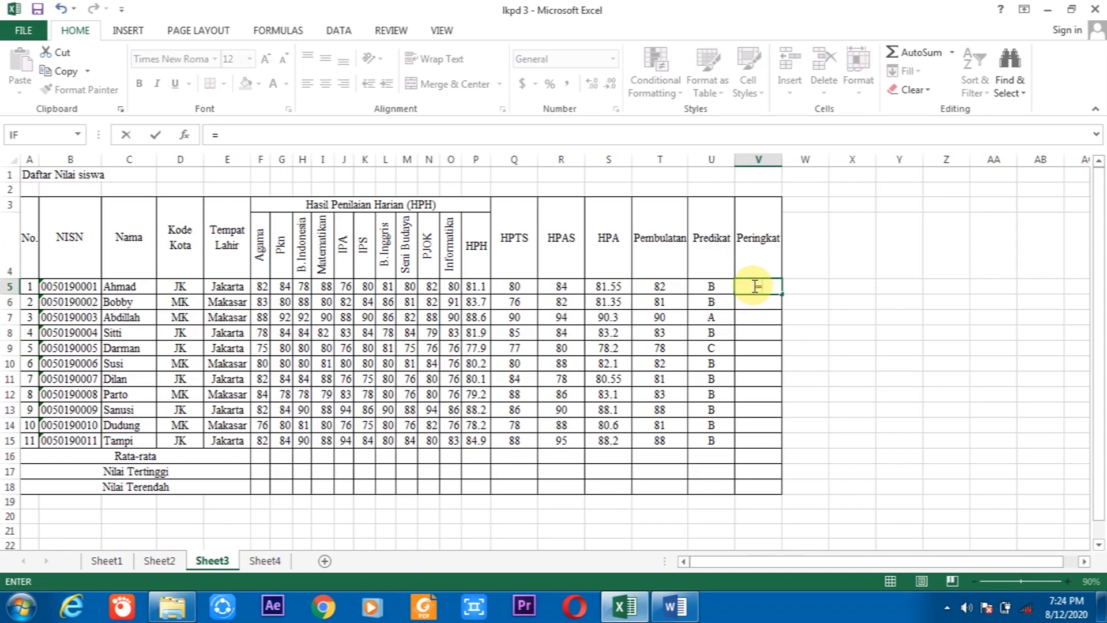
{"action": "type", "text": "Ra"}
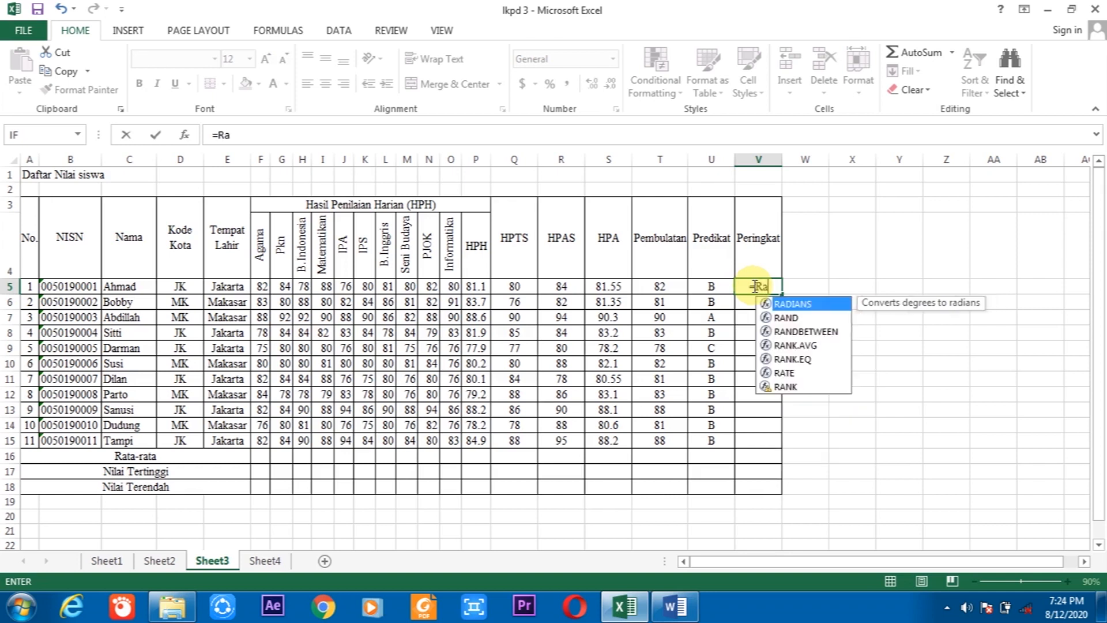
{"action": "type", "text": "n"}
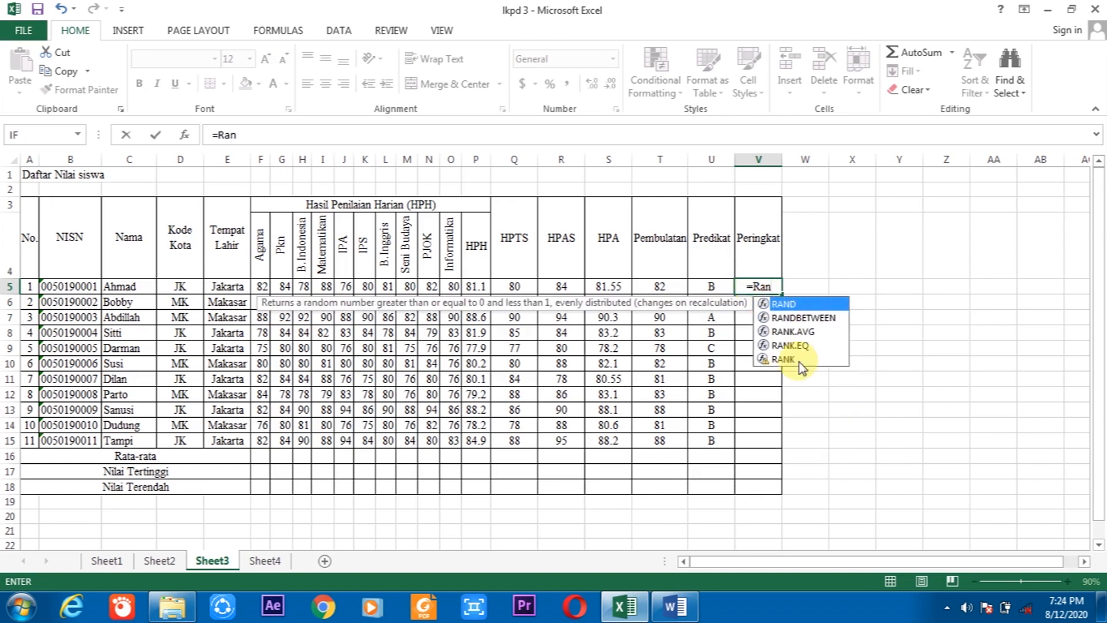
{"action": "left_click", "coordinate": [783, 359]}
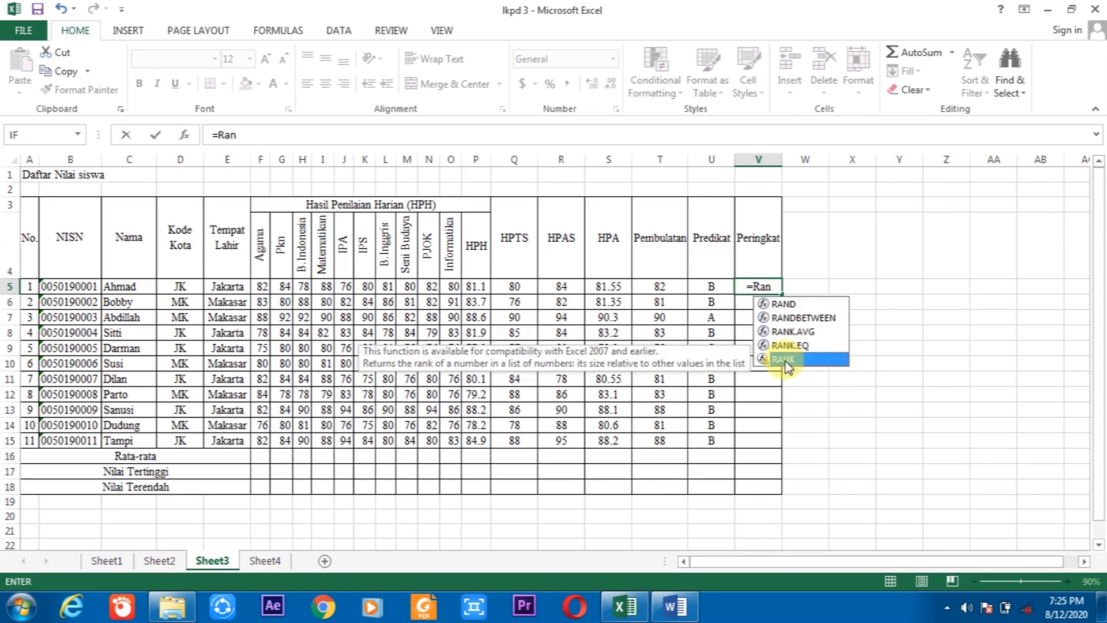
{"action": "double_click", "coordinate": [784, 360]}
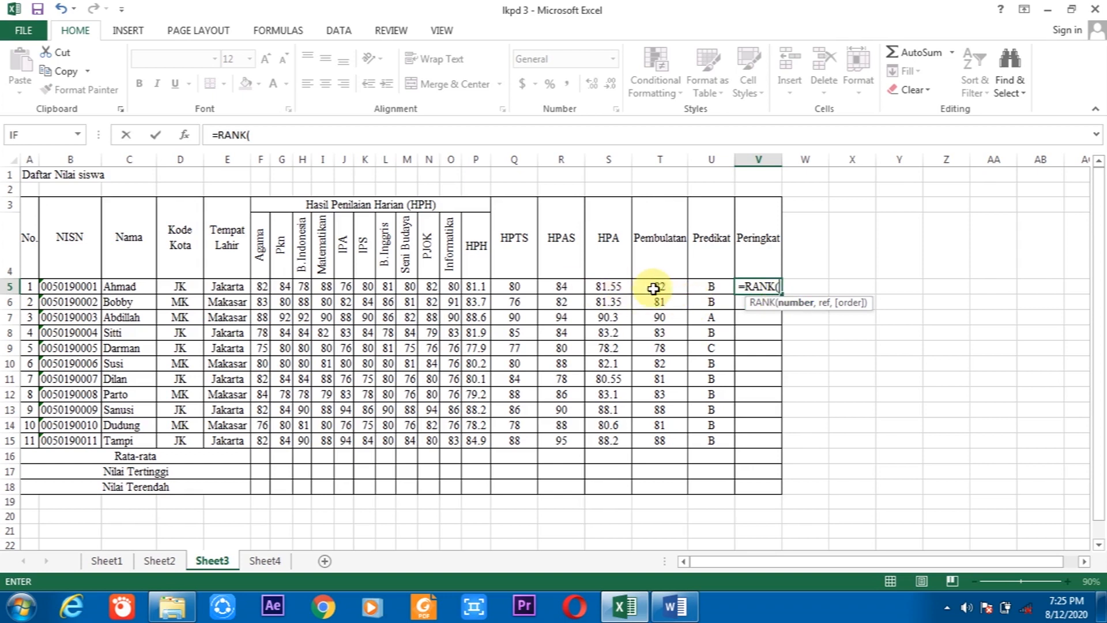
{"action": "left_click", "coordinate": [611, 288]}
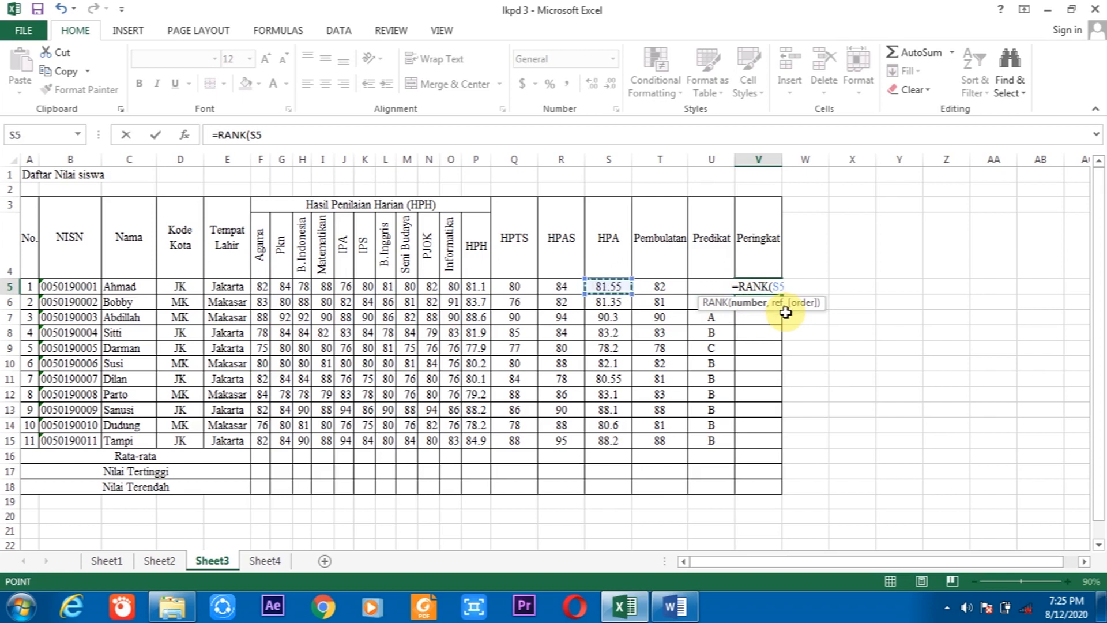
{"action": "type", "text": ","}
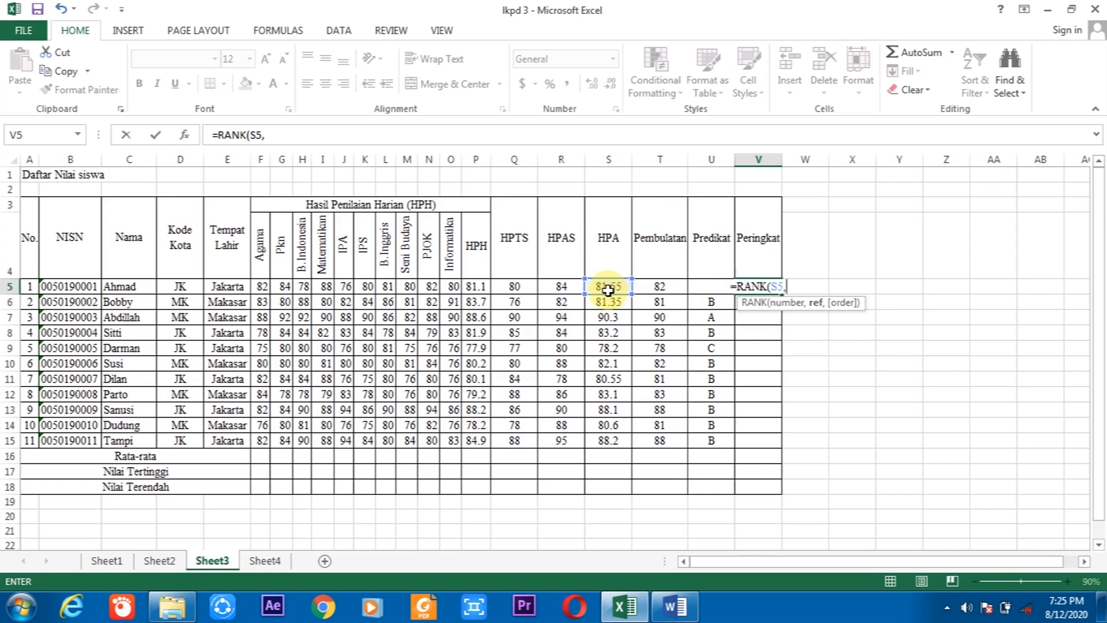
{"action": "left_click_drag", "start_coordinate": [608, 290], "coordinate": [605, 439]}
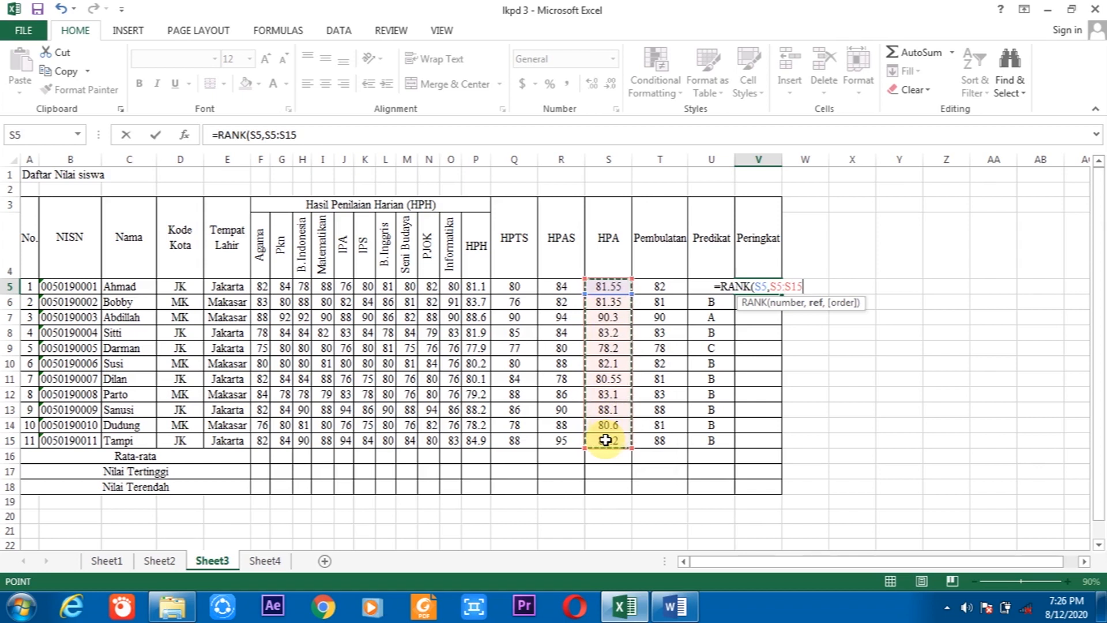
{"action": "key", "text": "Return"}
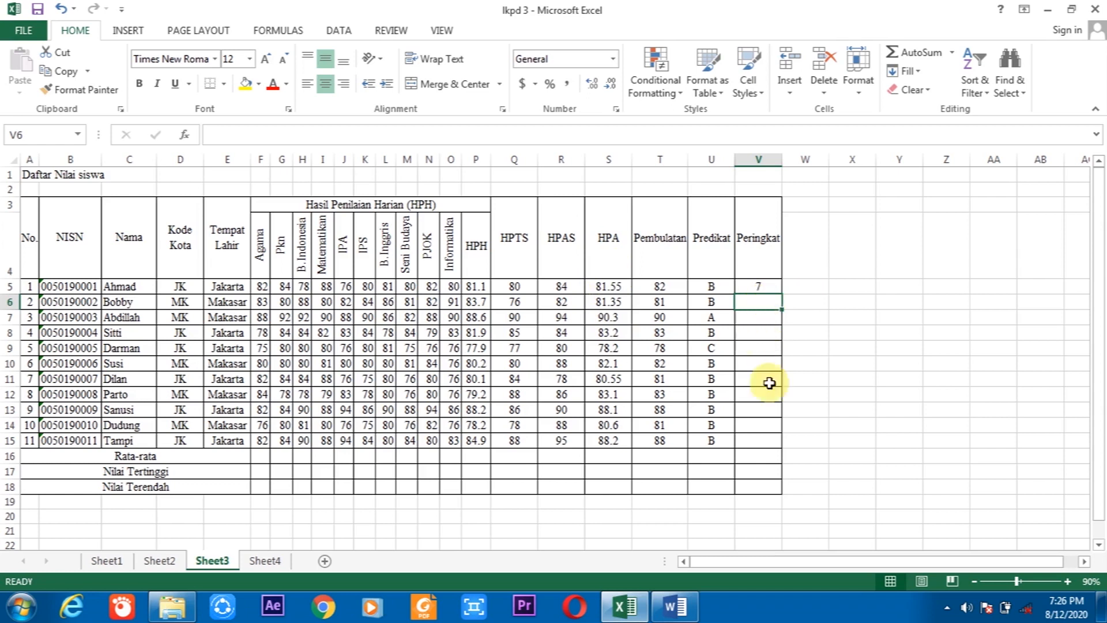
{"action": "left_click", "coordinate": [770, 284]}
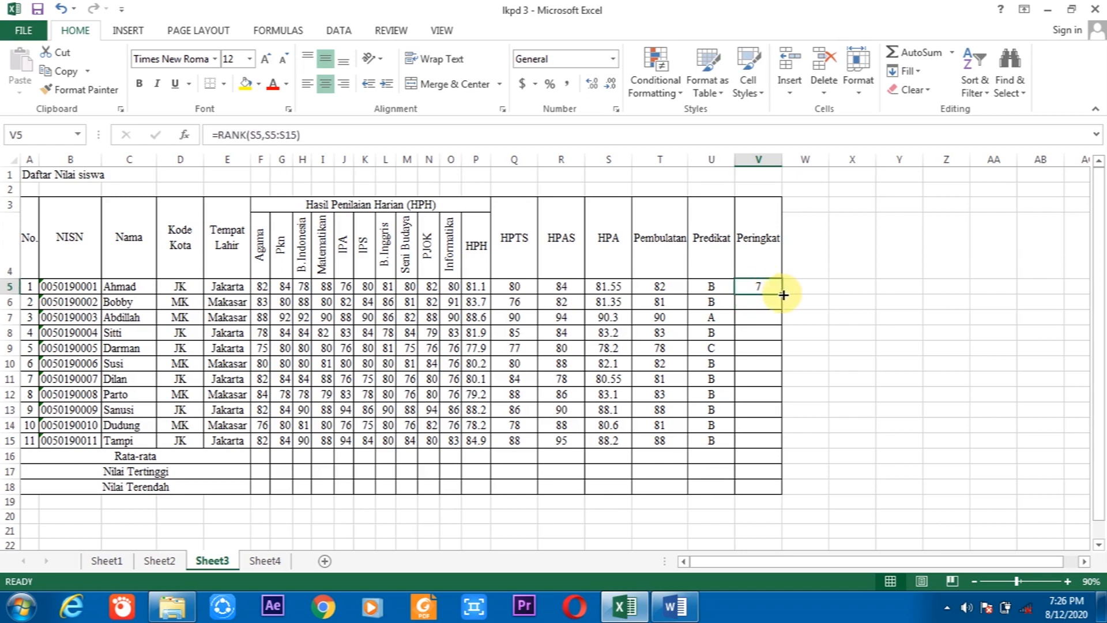
{"action": "left_click_drag", "start_coordinate": [783, 294], "coordinate": [767, 444]}
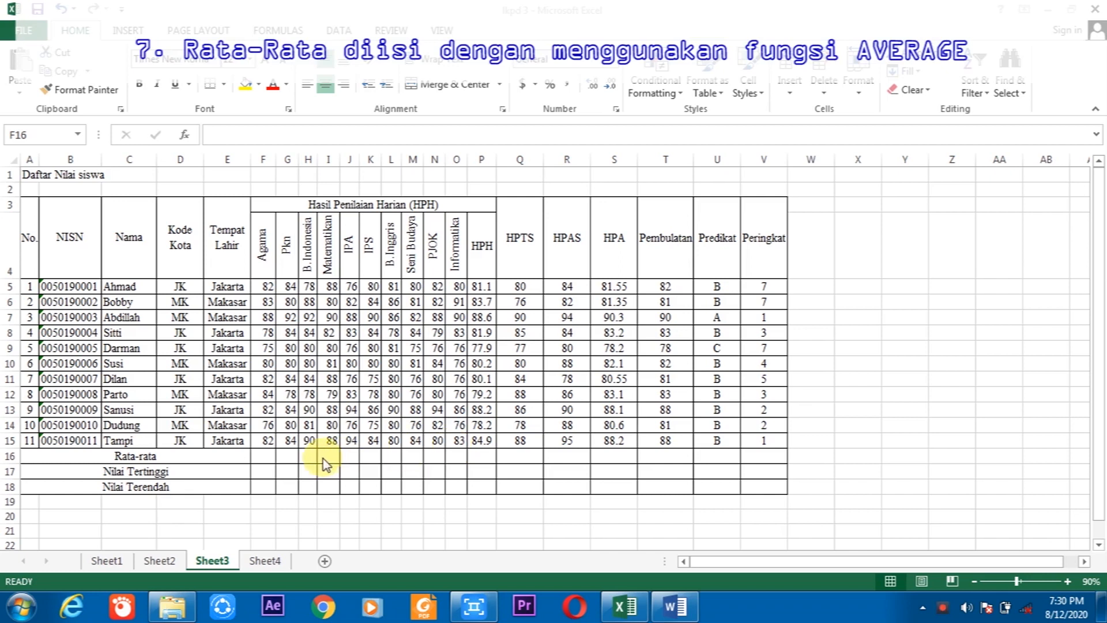
Average the Agama scores with =AVERAGE(F5:F15) in the Rata-rata cell F16 and copy the formula across the row to T16
{"action": "double_click", "coordinate": [270, 458]}
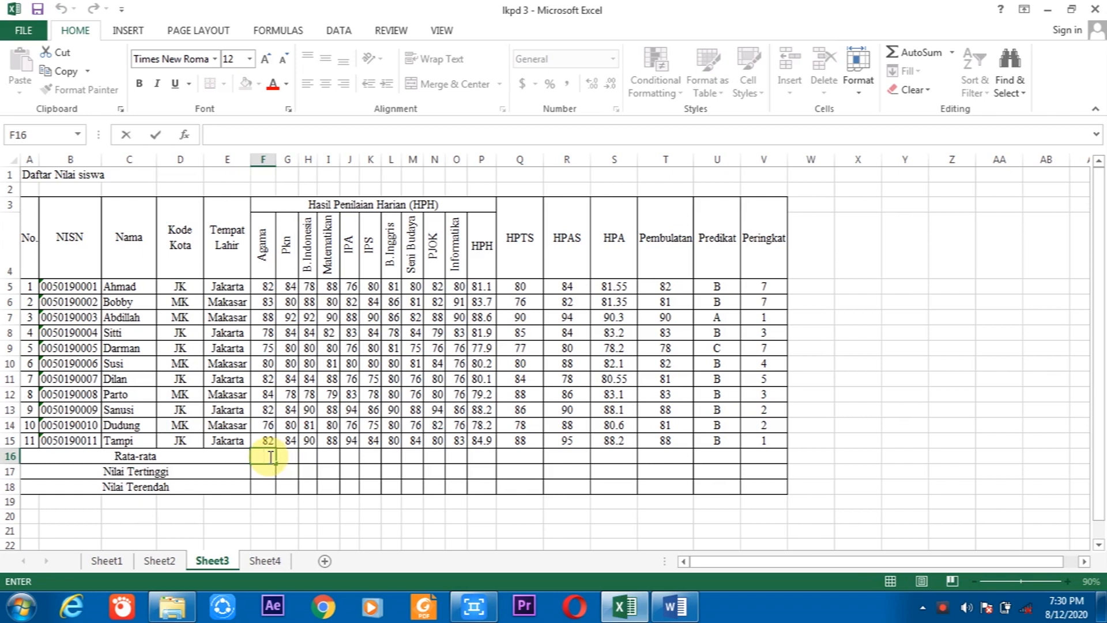
{"action": "type", "text": "="}
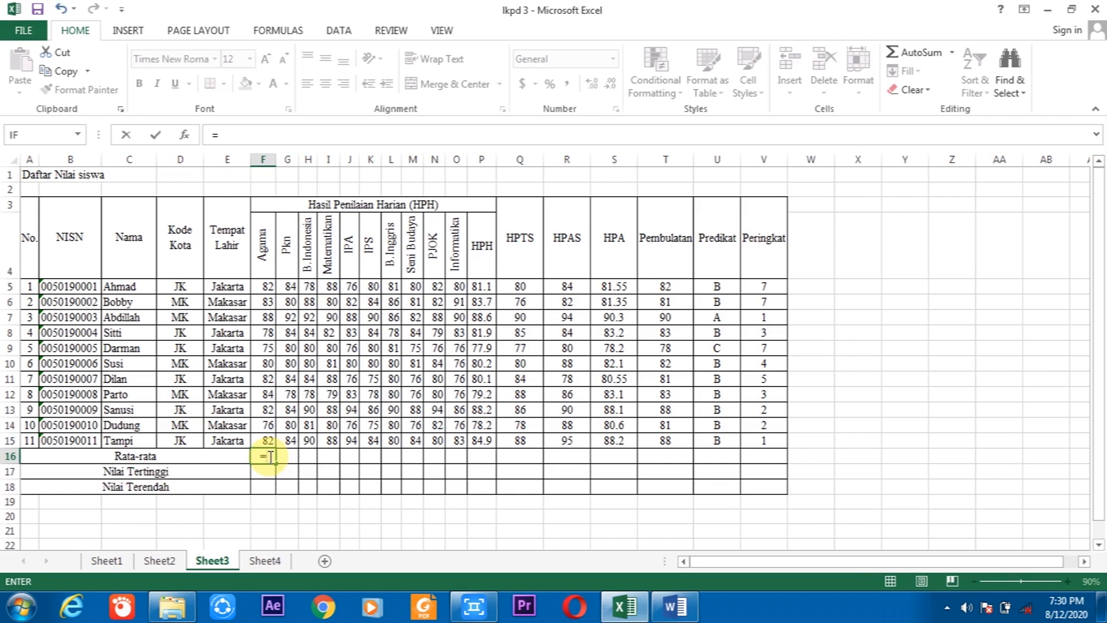
{"action": "type", "text": "ave"}
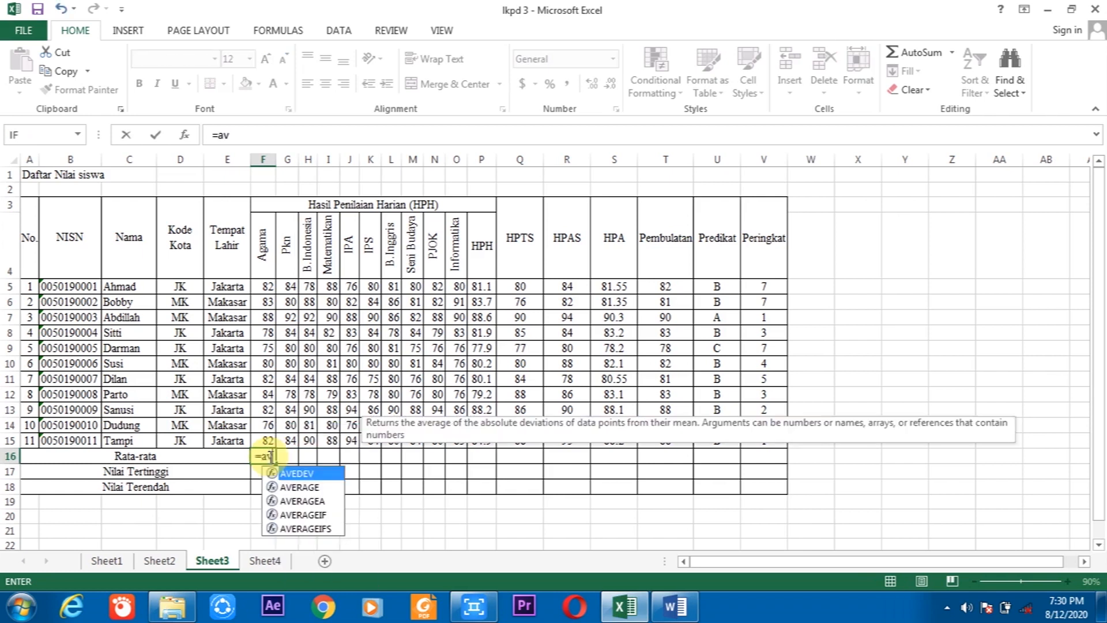
{"action": "double_click", "coordinate": [303, 491]}
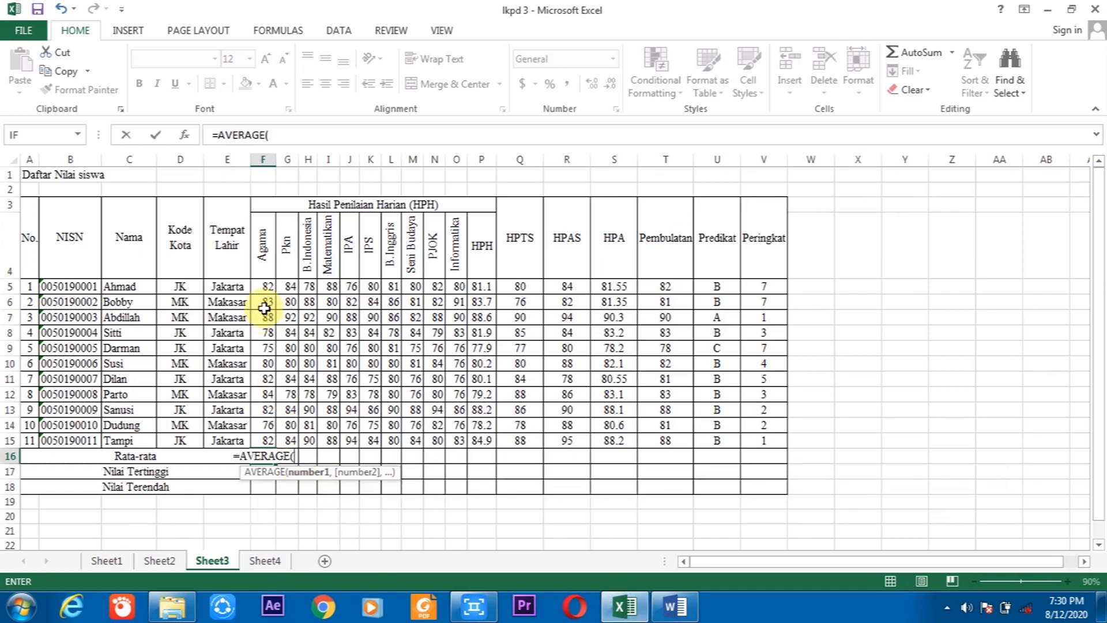
{"action": "left_click_drag", "start_coordinate": [267, 287], "coordinate": [271, 446]}
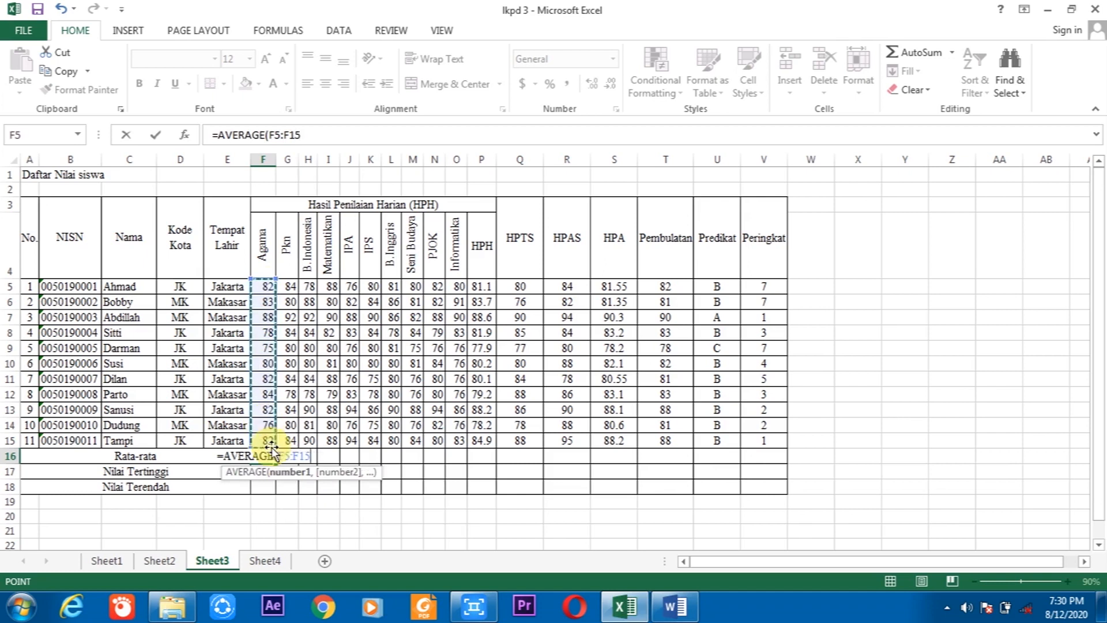
{"action": "key", "text": "Return"}
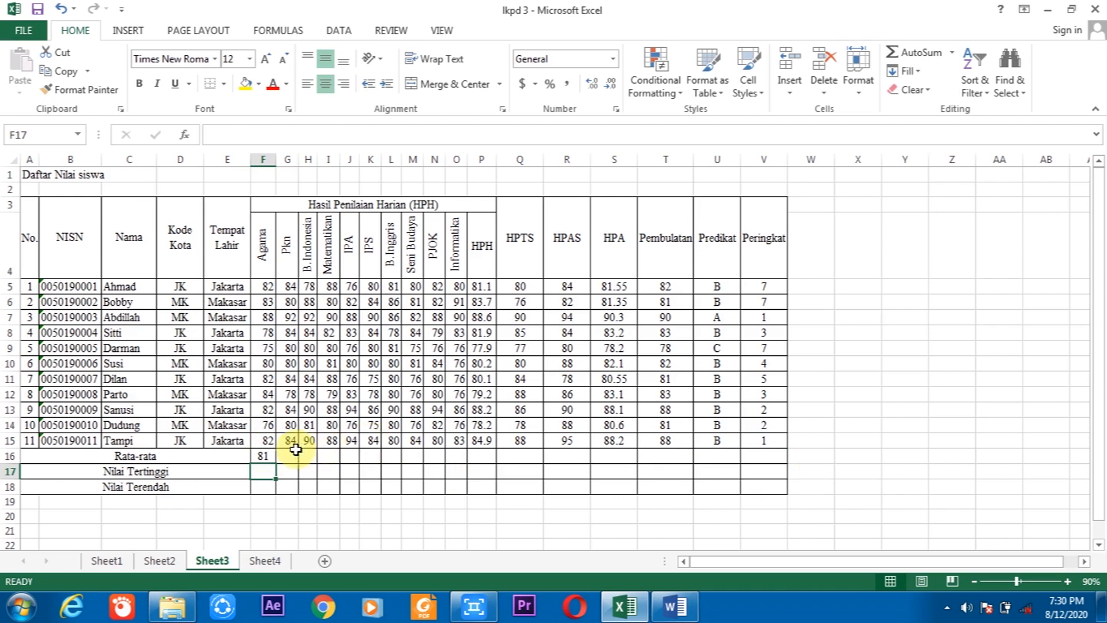
{"action": "left_click", "coordinate": [264, 455]}
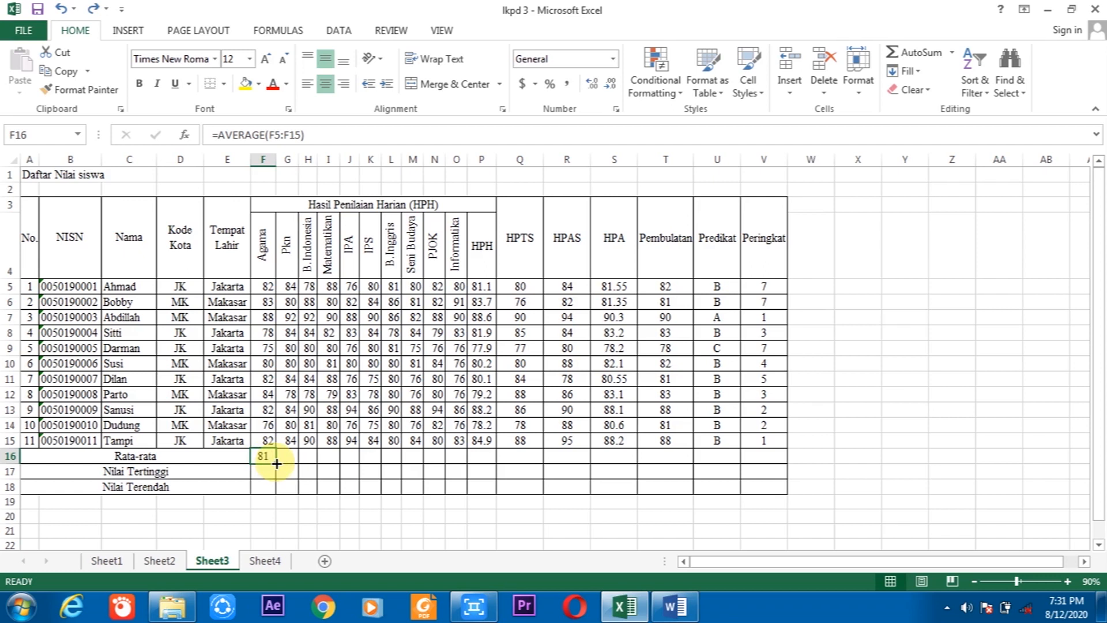
{"action": "left_click_drag", "start_coordinate": [276, 463], "coordinate": [679, 468]}
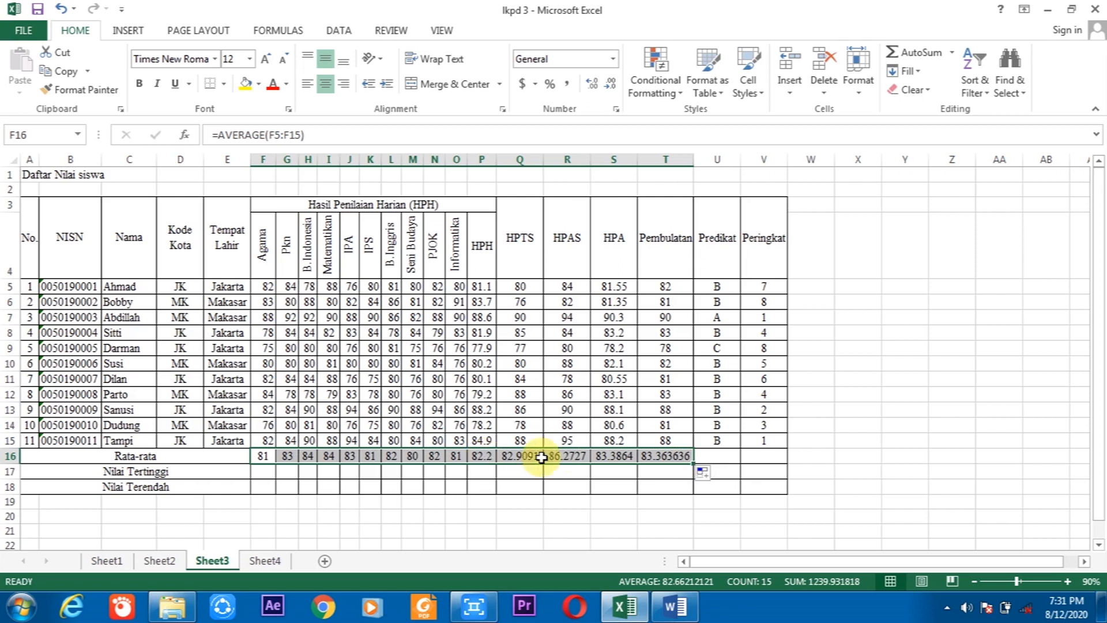
Find the highest Agama score with =MAX(F5:F15) in the Nilai Tertinggi cell F17 and copy the formula across to T17
{"action": "left_click", "coordinate": [265, 470]}
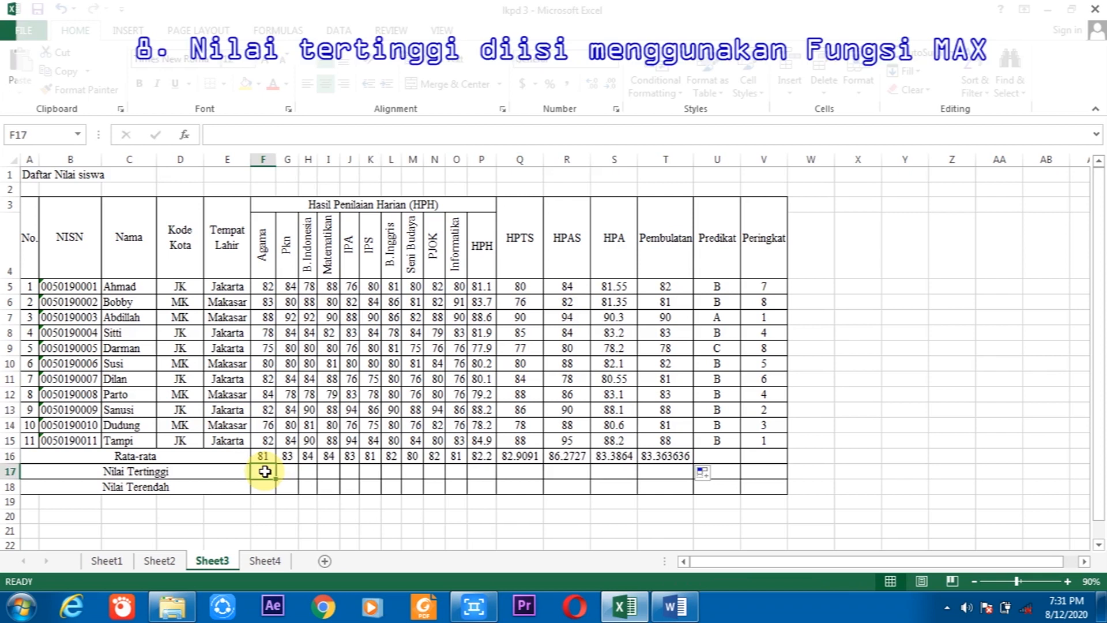
{"action": "type", "text": "="}
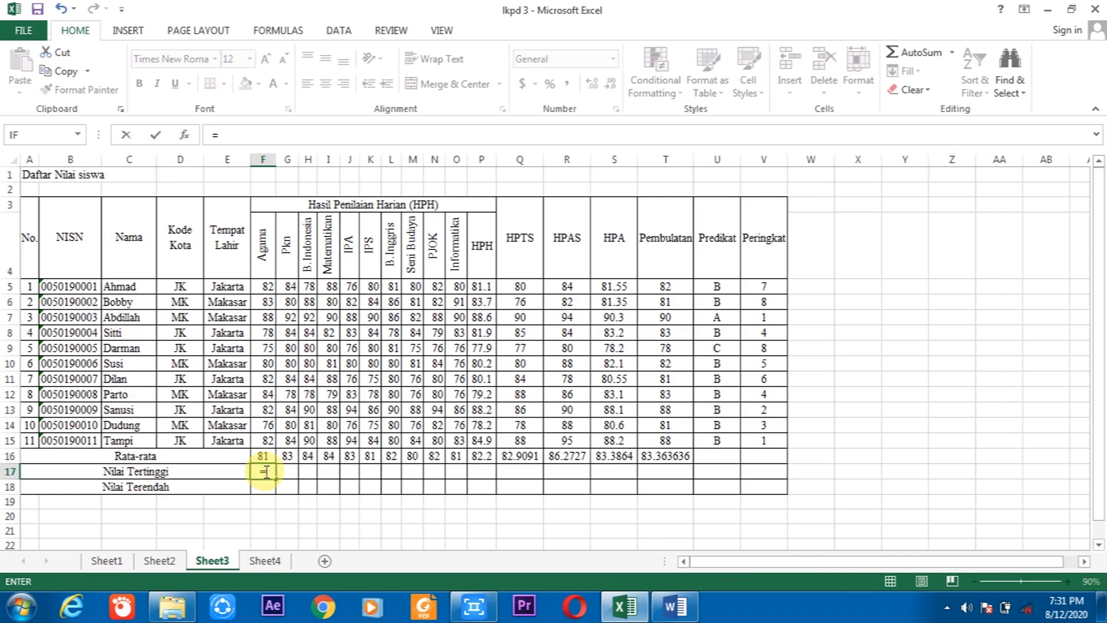
{"action": "type", "text": "max"}
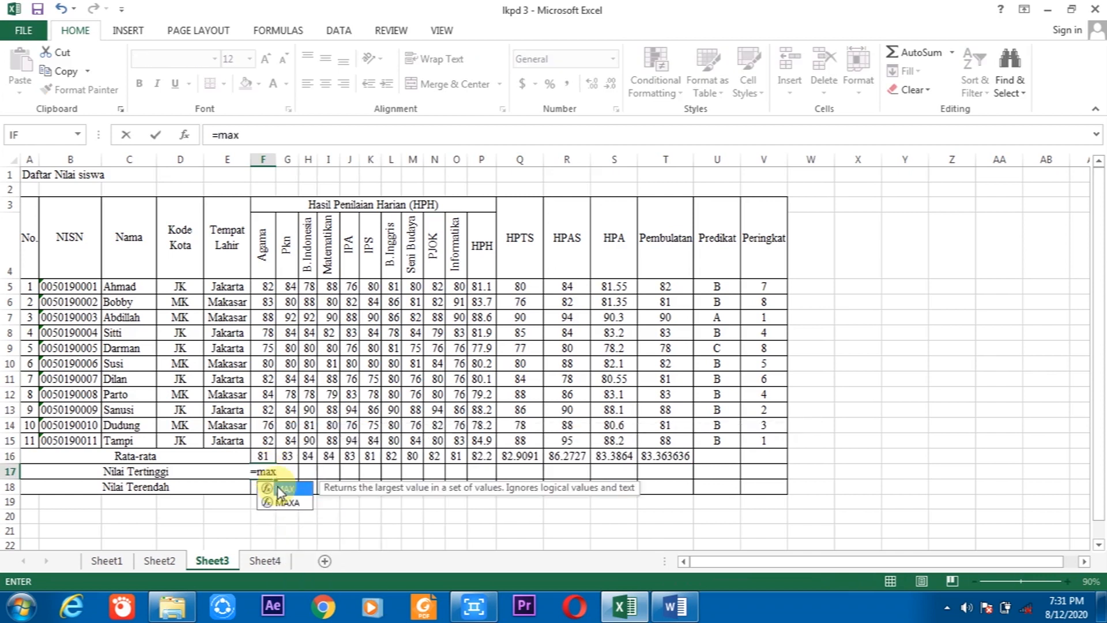
{"action": "double_click", "coordinate": [278, 490]}
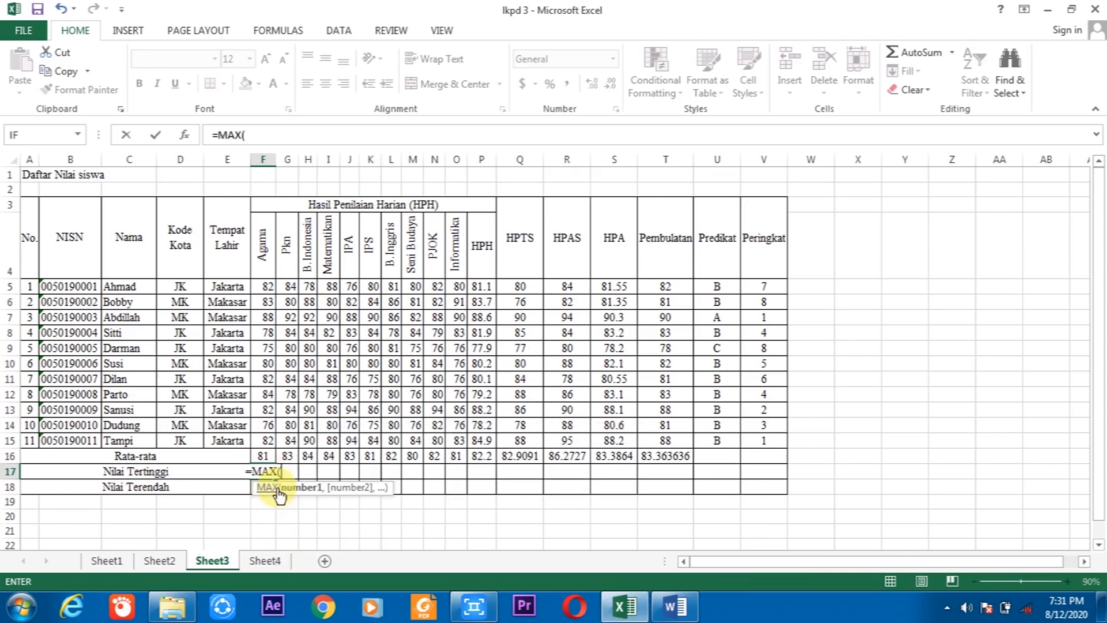
{"action": "left_click", "coordinate": [264, 282]}
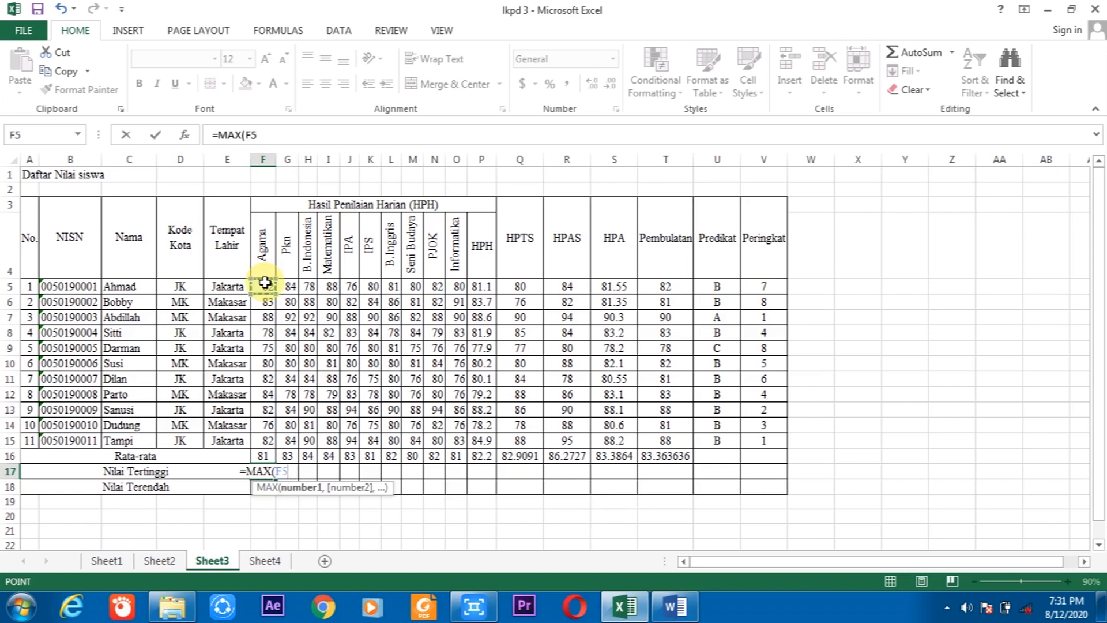
{"action": "left_click_drag", "start_coordinate": [264, 282], "coordinate": [267, 421]}
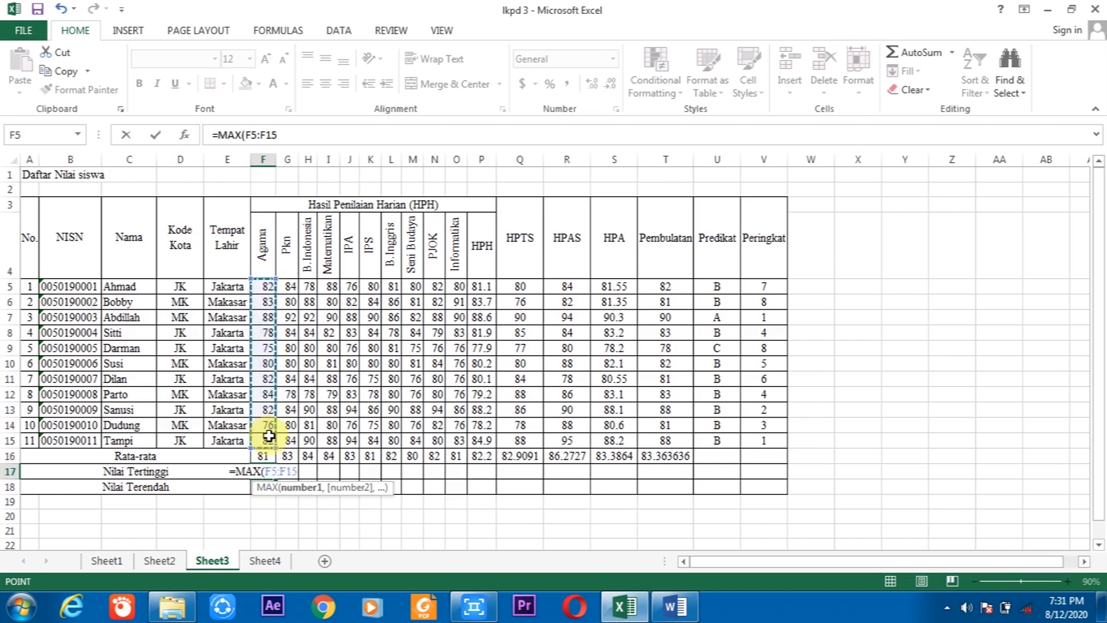
{"action": "key", "text": "Return"}
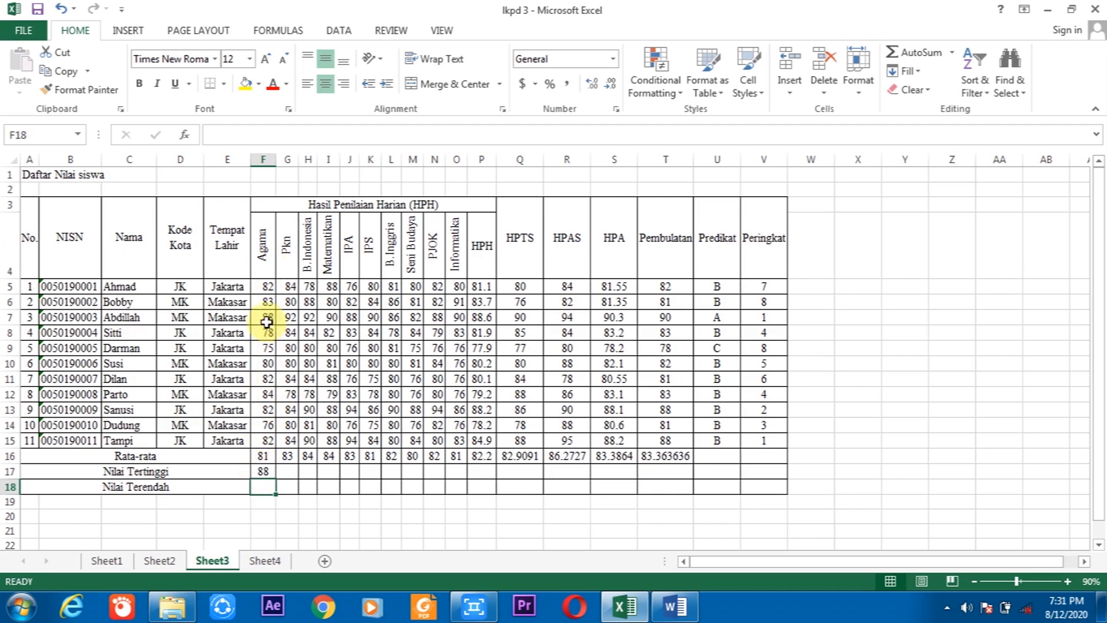
{"action": "left_click", "coordinate": [259, 472]}
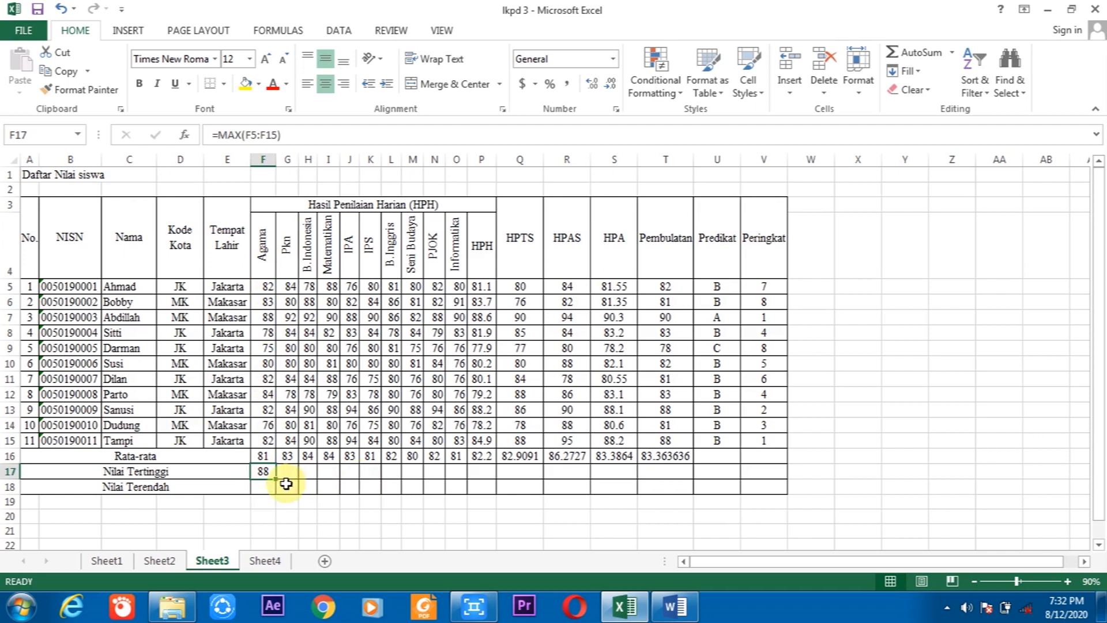
{"action": "left_click_drag", "start_coordinate": [277, 480], "coordinate": [679, 457]}
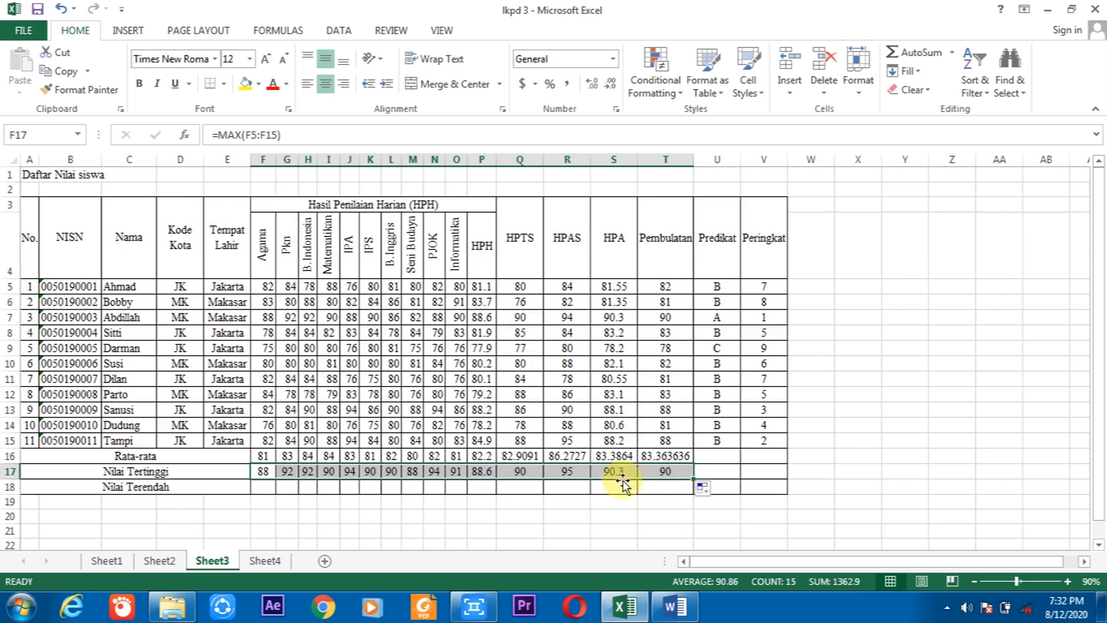
Find the lowest Agama score with =MIN(F5:F15) in the Nilai Terendah cell F18
{"action": "left_click", "coordinate": [262, 488]}
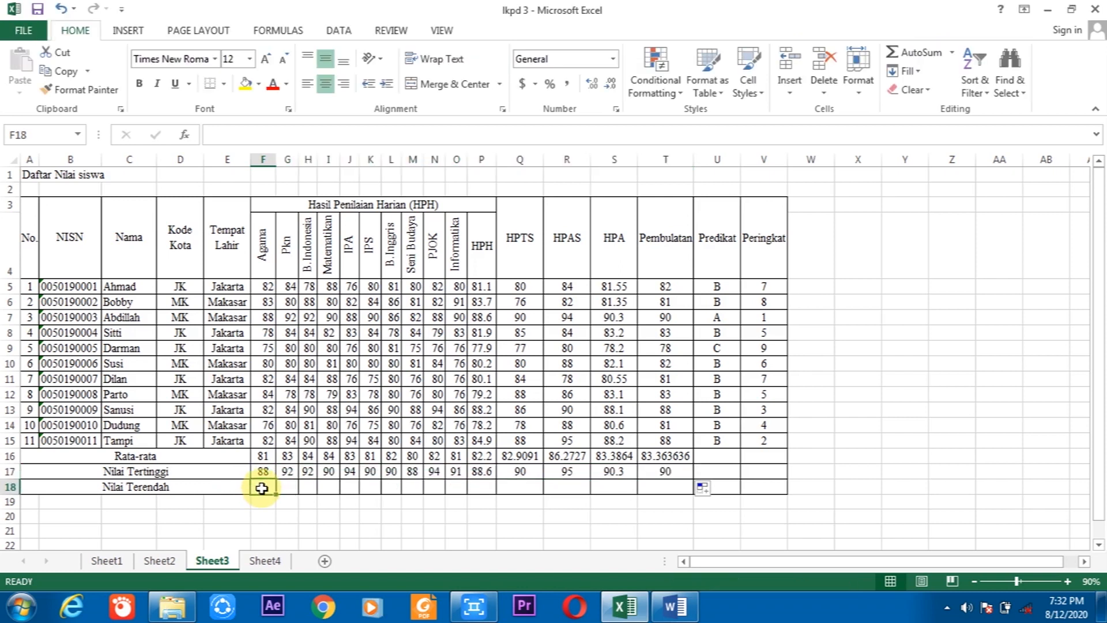
{"action": "type", "text": "="}
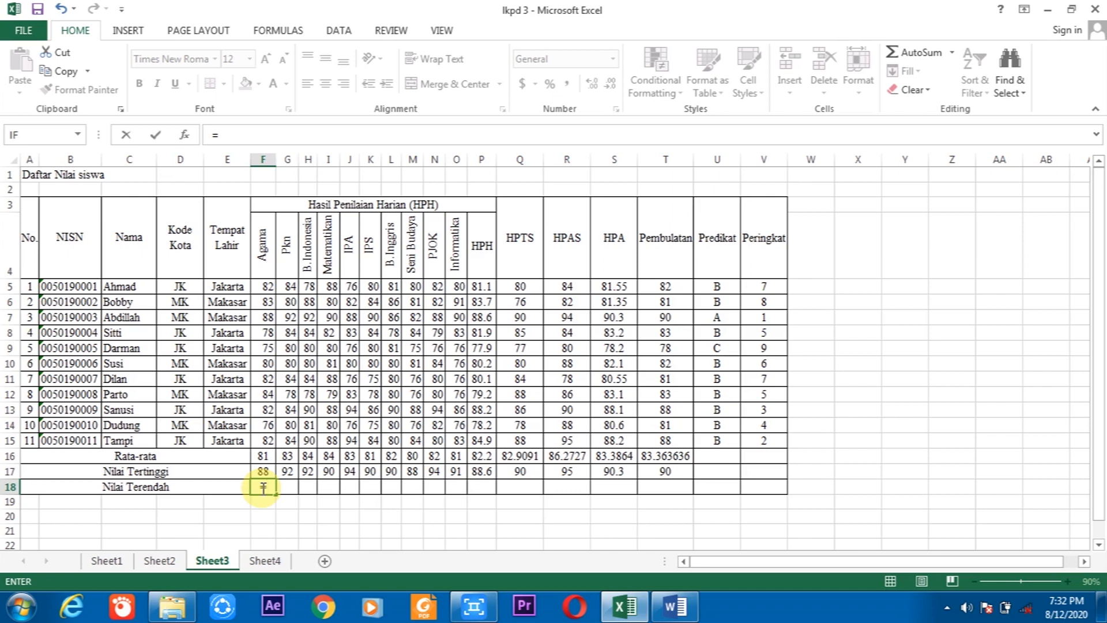
{"action": "type", "text": "min"}
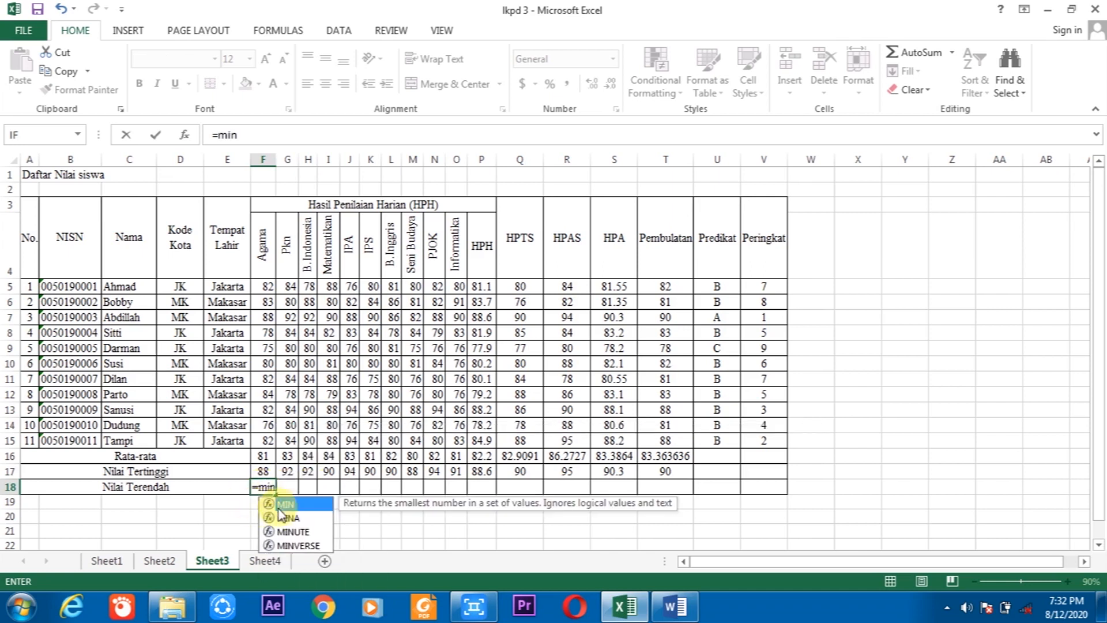
{"action": "double_click", "coordinate": [285, 505]}
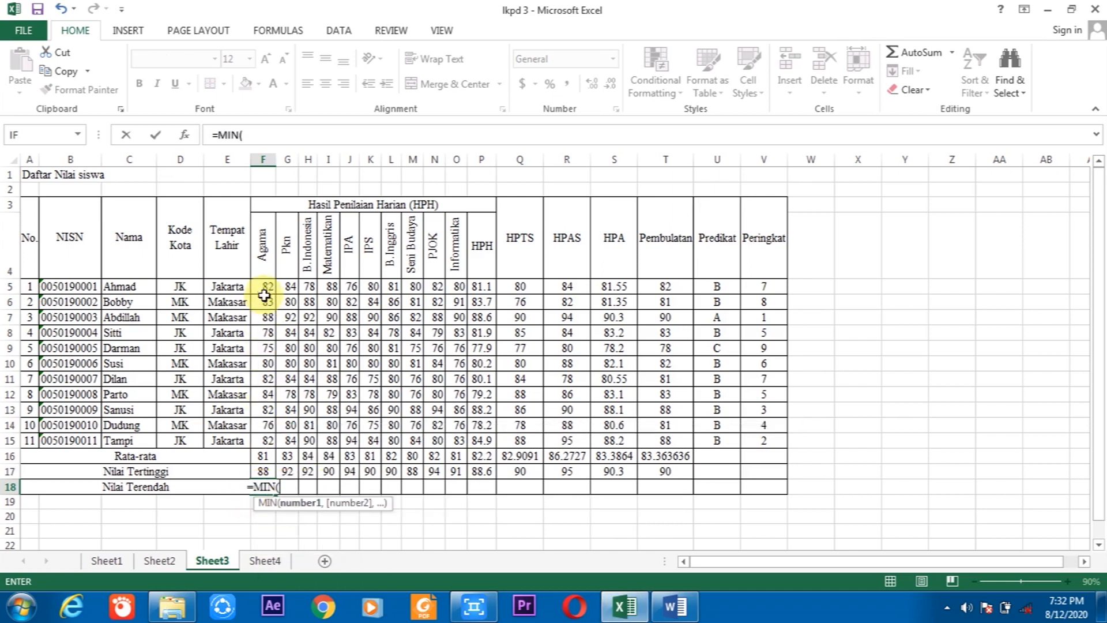
{"action": "left_click_drag", "start_coordinate": [265, 293], "coordinate": [267, 407]}
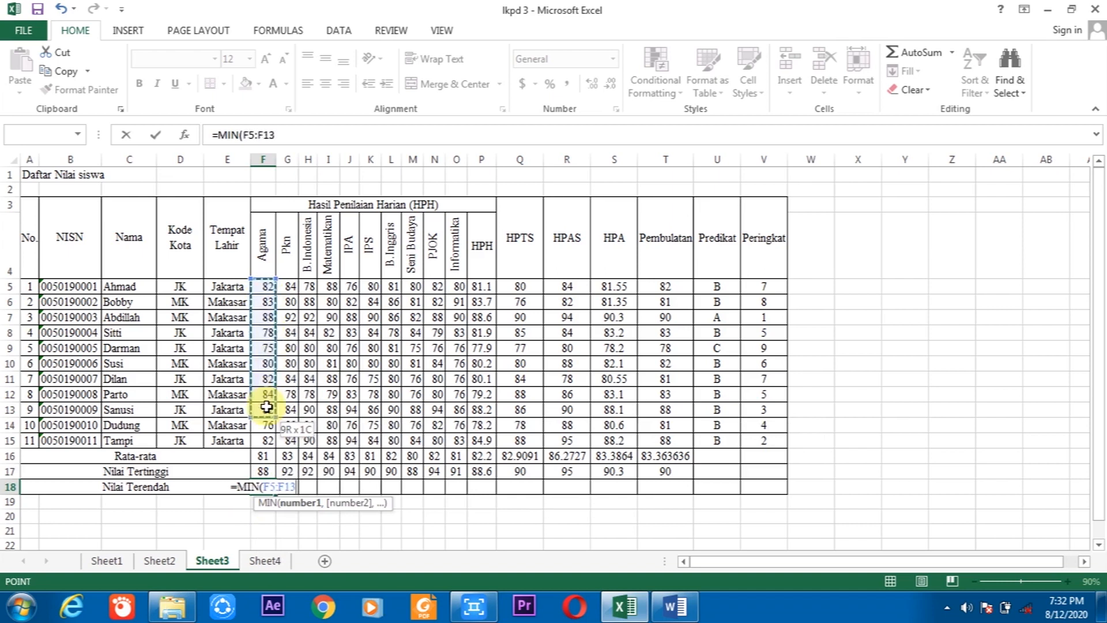
{"action": "left_click_drag", "start_coordinate": [266, 407], "coordinate": [262, 440]}
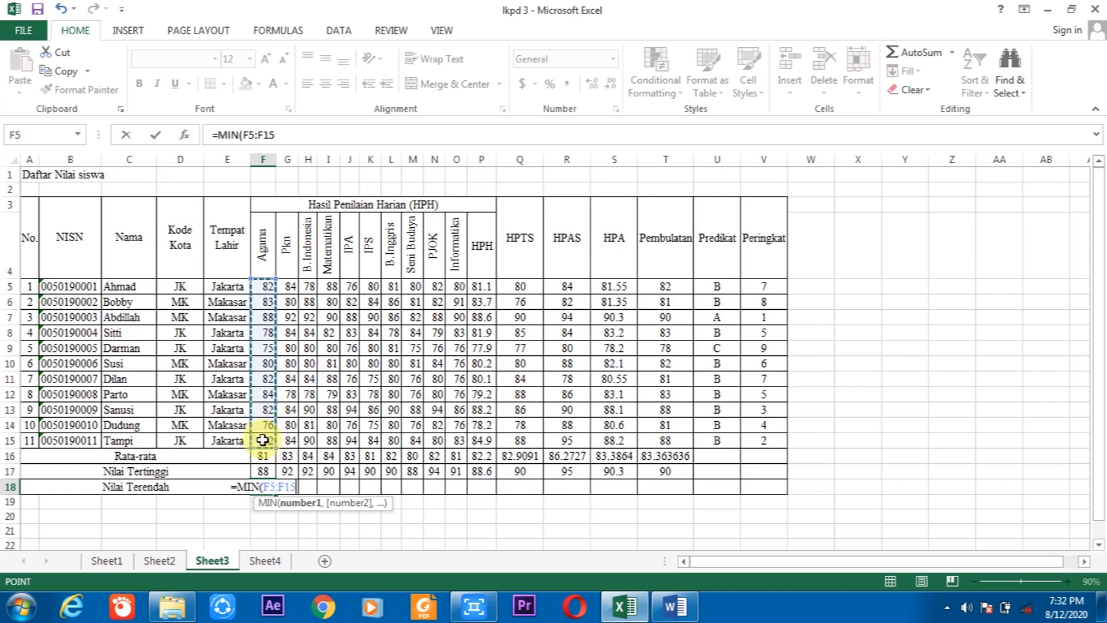
{"action": "key", "text": "Return"}
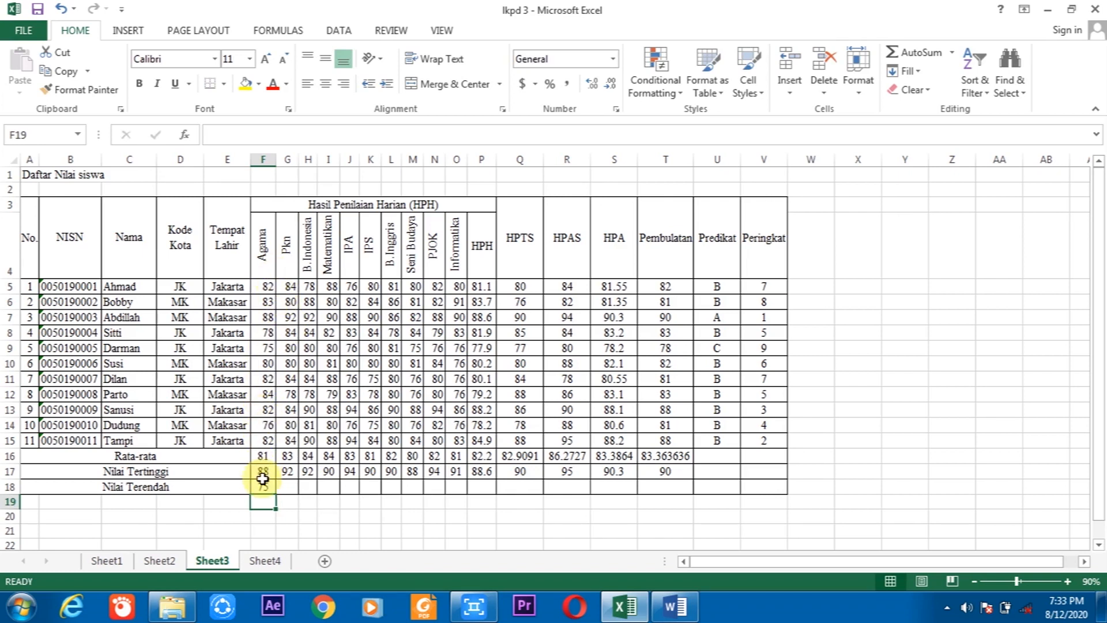
Copy the MIN formula from F18 across the Nilai Terendah row to T18
{"action": "left_click", "coordinate": [269, 349]}
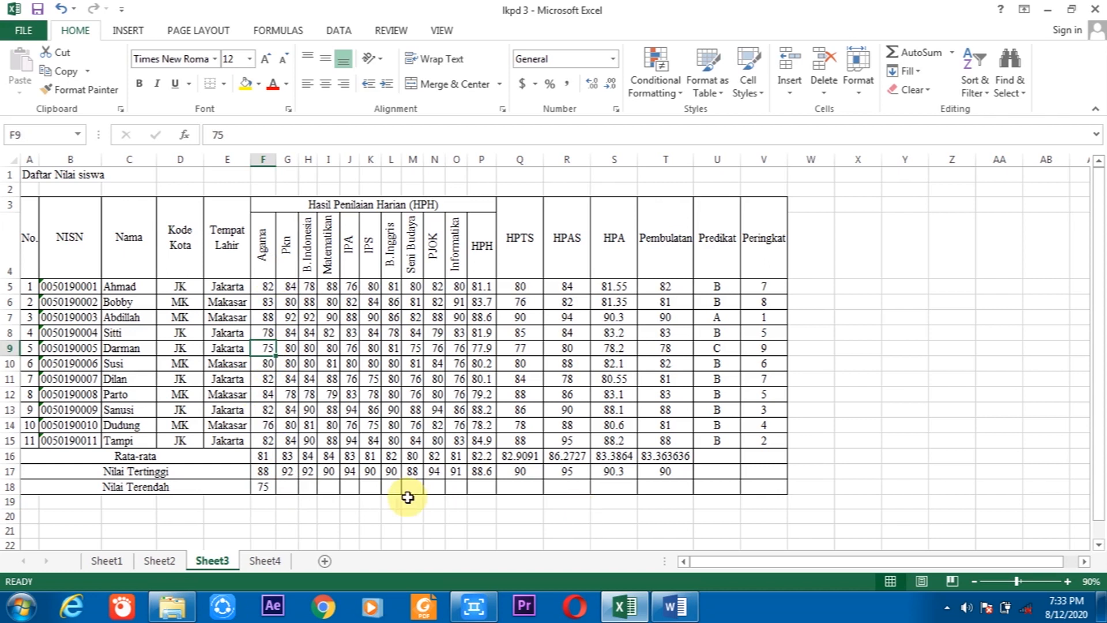
{"action": "left_click", "coordinate": [265, 489]}
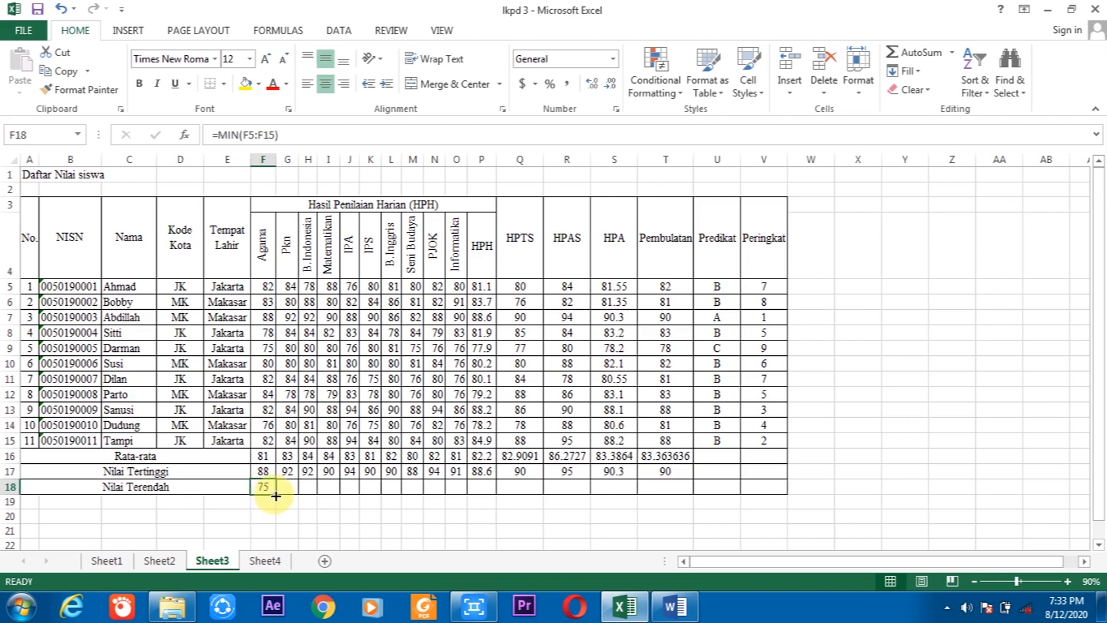
{"action": "left_click_drag", "start_coordinate": [275, 495], "coordinate": [669, 494]}
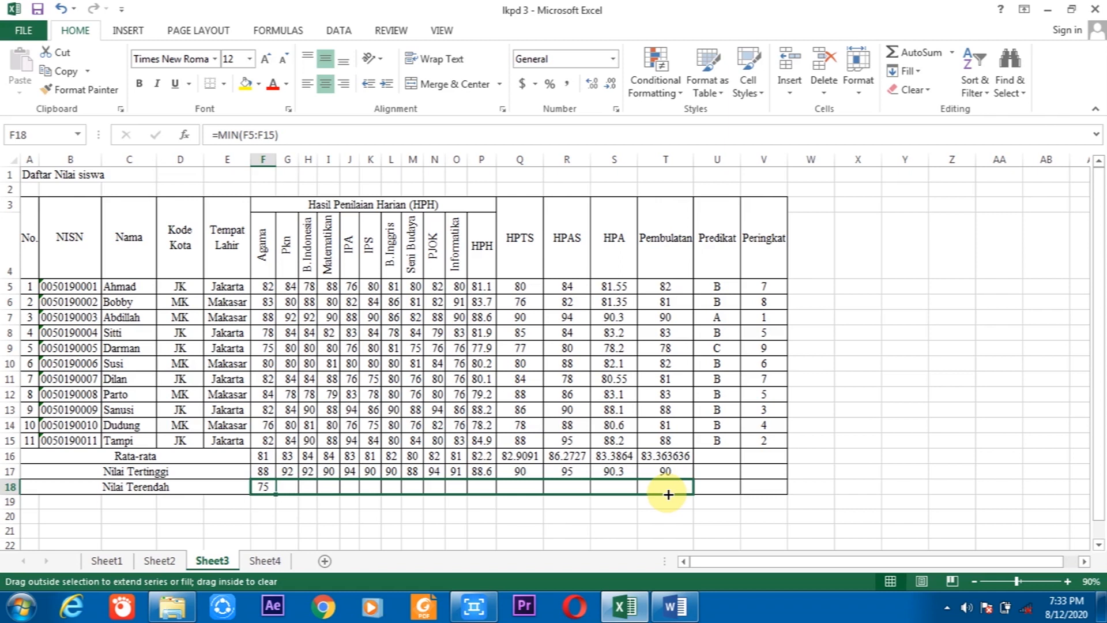
{"action": "left_click_drag", "start_coordinate": [668, 495], "coordinate": [668, 495]}
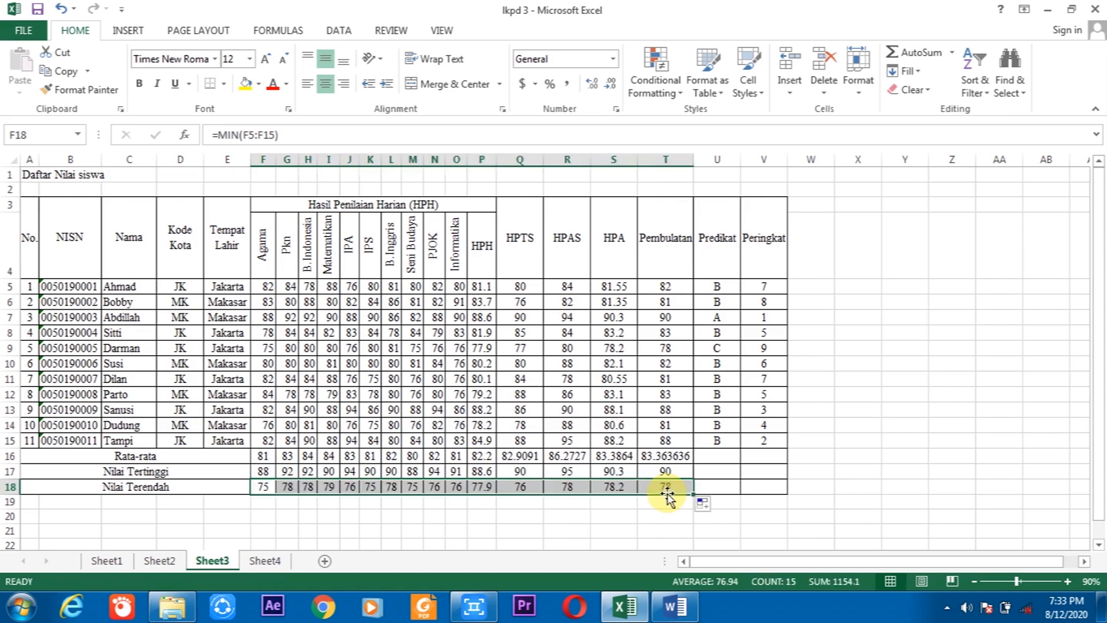